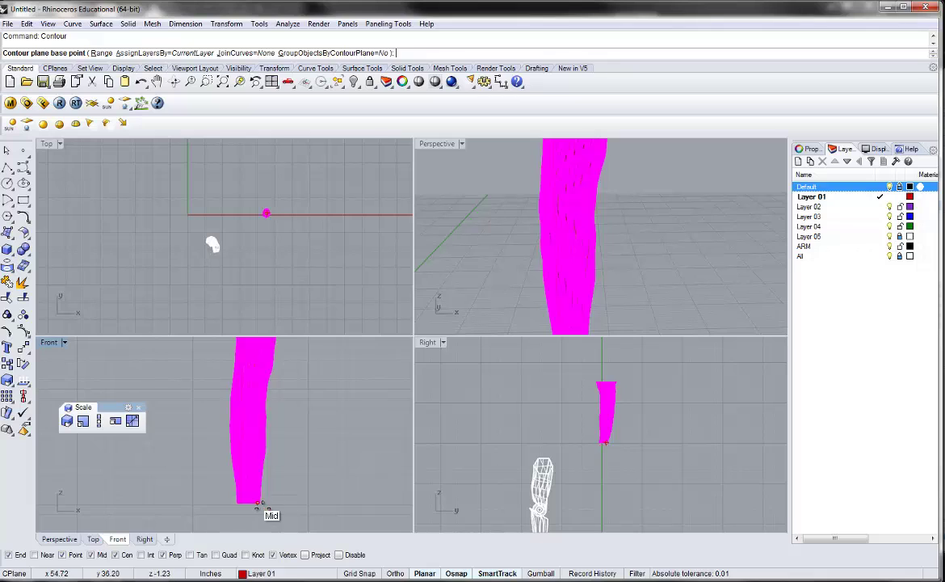
Contour the selected limb model along its height, starting from its lower end, keeping the offered contour spacing
click(259, 507)
click(295, 415)
key(Return)
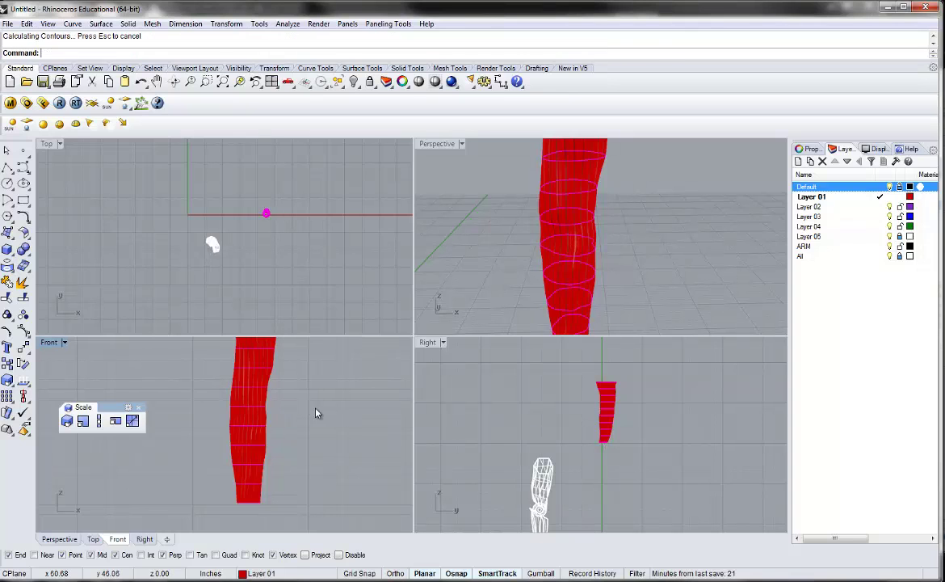
Move the new contour curves sideways in the Front view, clear of the limb model
scroll(319, 410, down, 4)
right_drag(319, 410, 289, 415)
drag(256, 414, 328, 417)
Rebuild the selected contour curves with the offered settings, deleting the input curves
text(Rebuild)
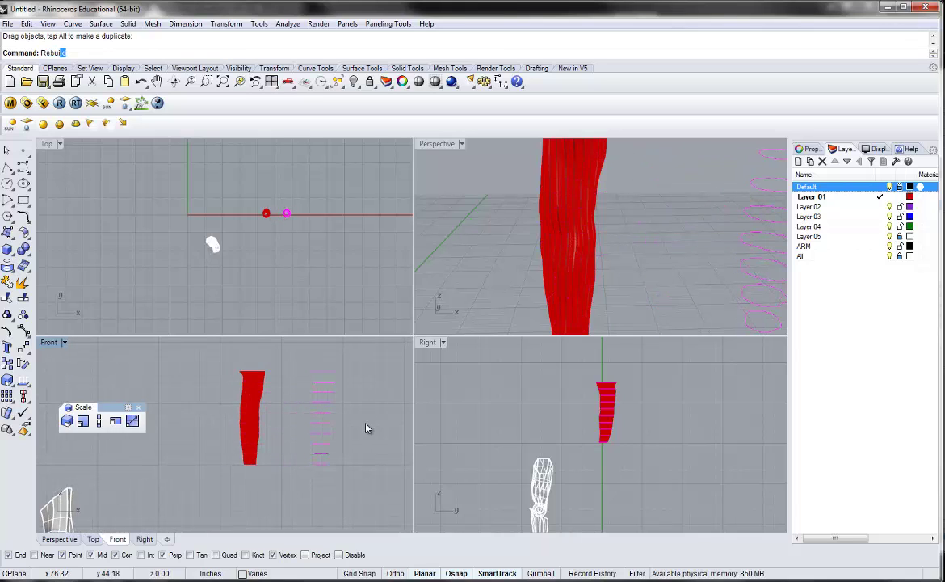
key(Return)
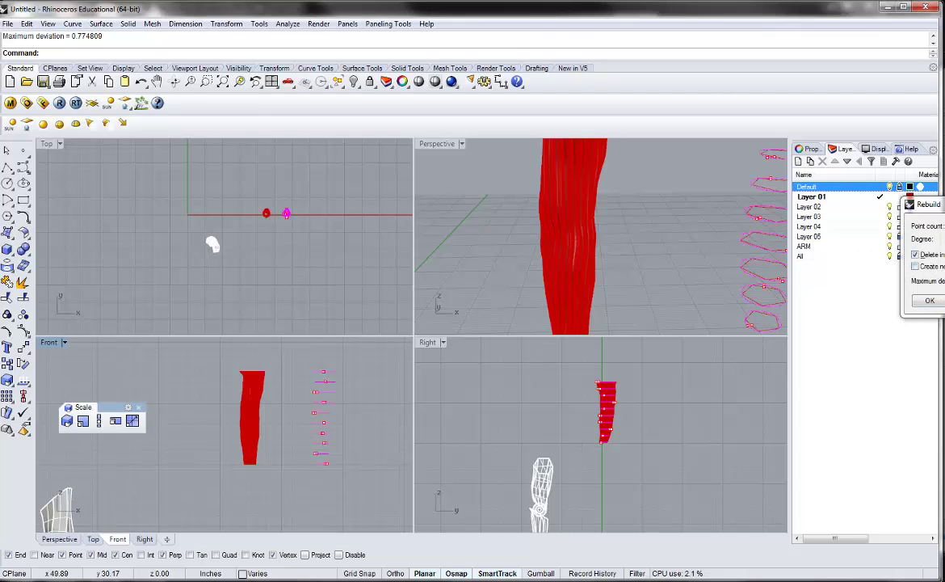
click(929, 301)
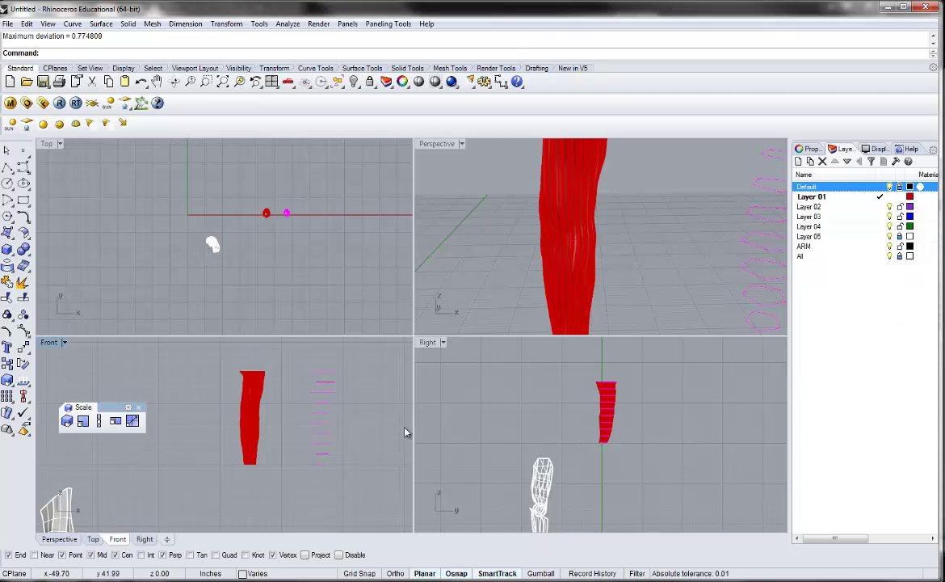
Try lofting the five lowest contour curves with the default seams and options, and undo the loft
right_drag(636, 317, 703, 289)
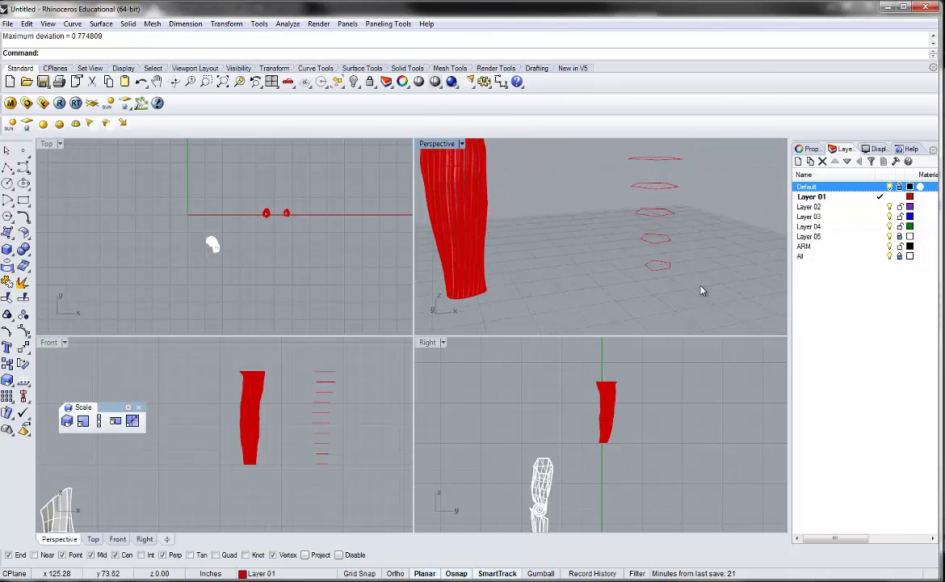
drag(619, 164, 620, 165)
right_drag(628, 190, 606, 240)
text(loft)
key(Return)
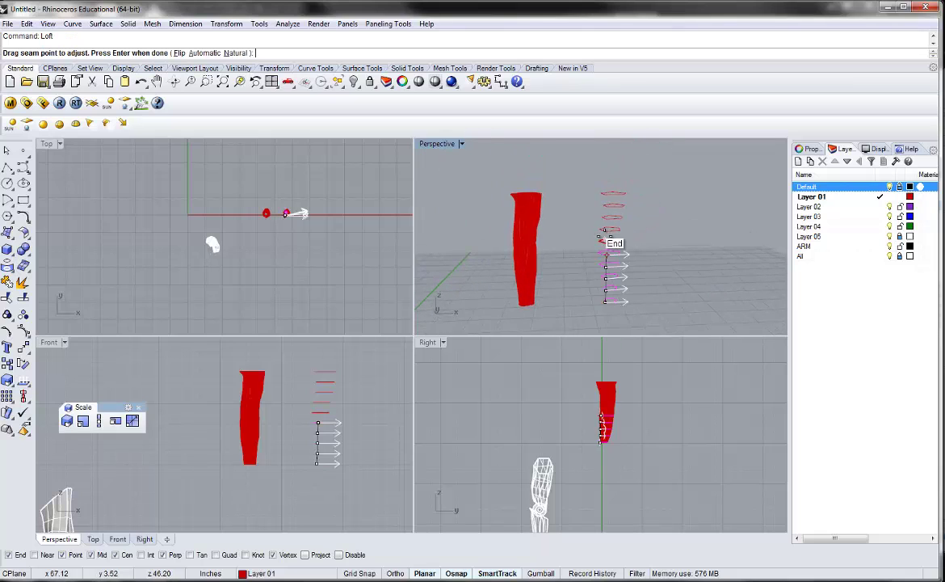
key(Return)
key(Return)
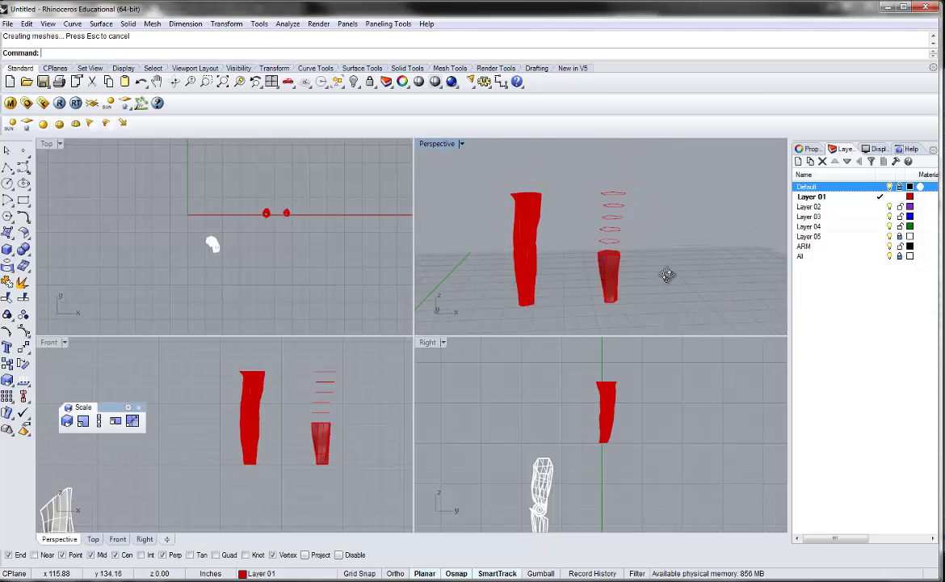
right_drag(670, 270, 608, 291)
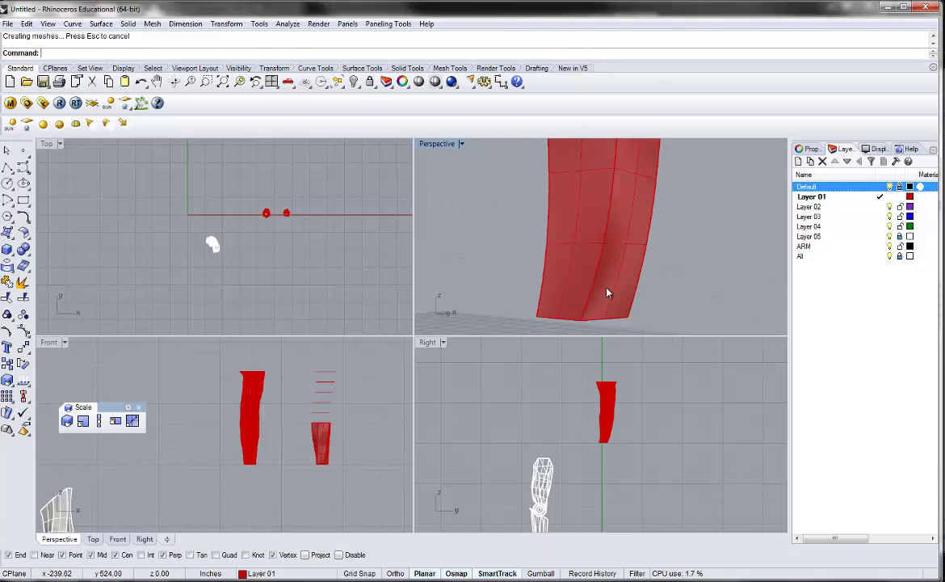
key(ctrl+z)
Move the lowest contour curve about 0.63 in in the Top view to line it up with the other contours
scroll(293, 225, up, 10)
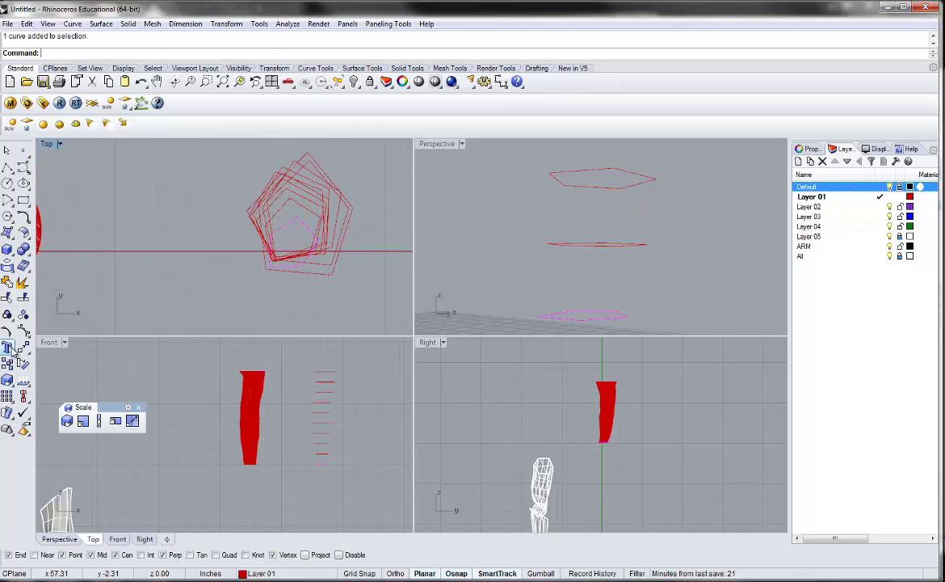
click(22, 347)
click(154, 223)
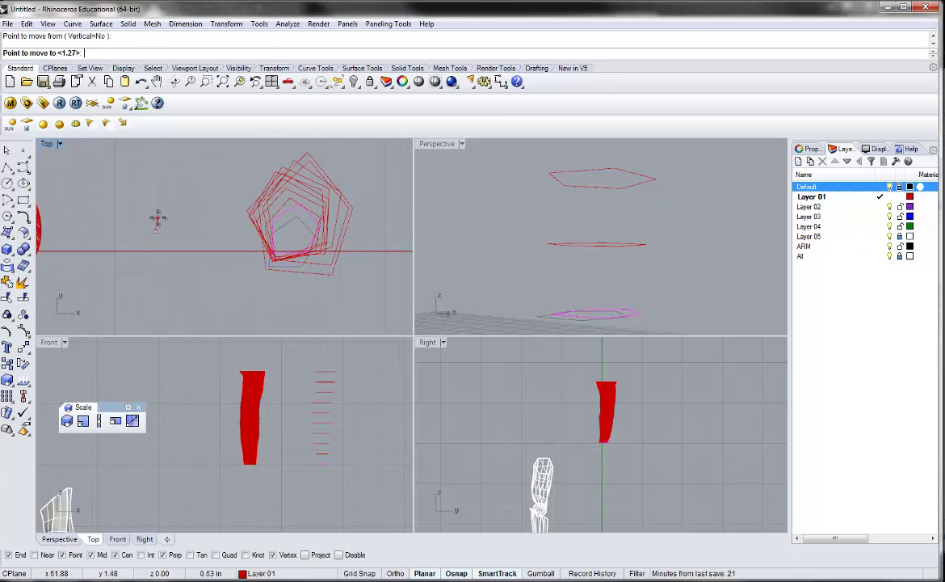
key(Escape)
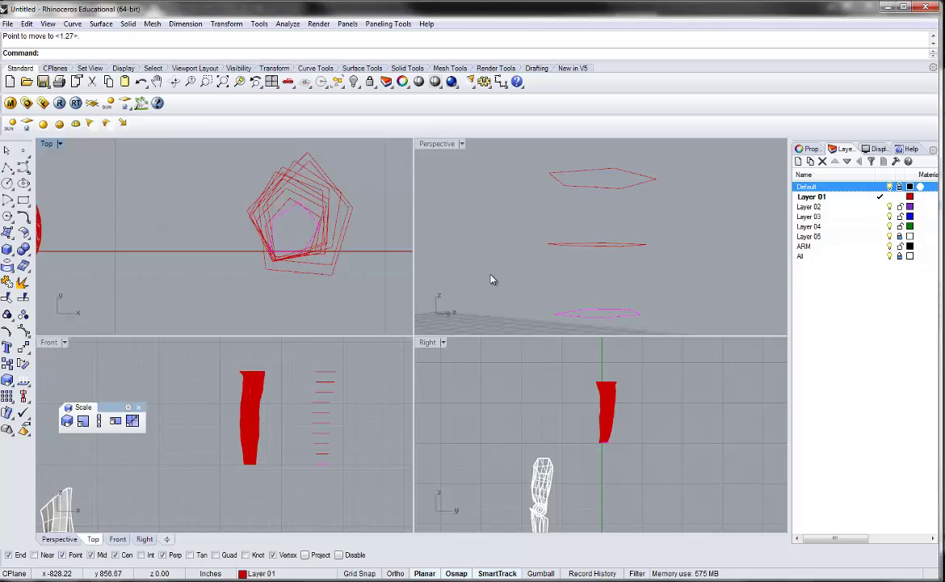
Loft the five lowest contour curves again, accepting the default seam points and loft options
scroll(489, 276, down, 5)
scroll(518, 272, down, 5)
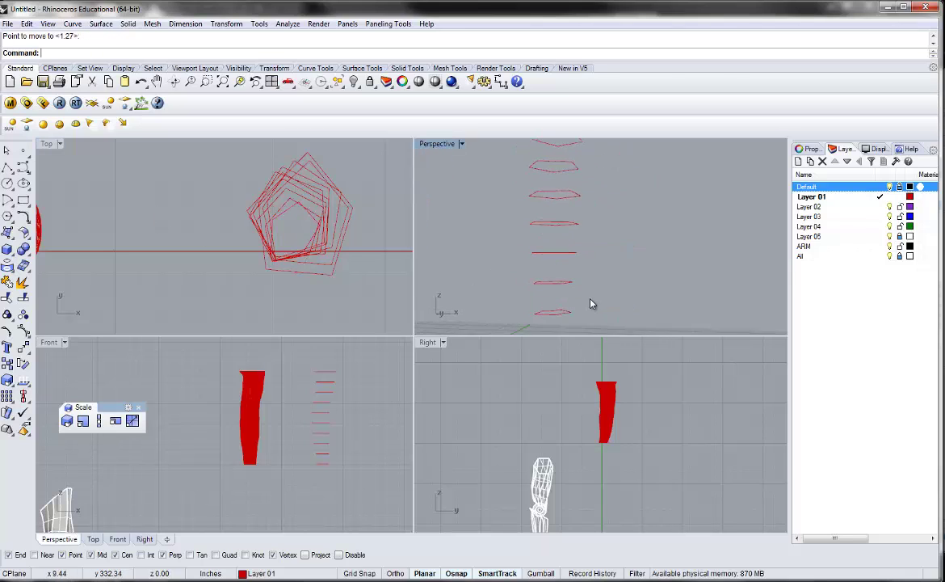
drag(519, 224, 518, 220)
scroll(515, 235, down, 5)
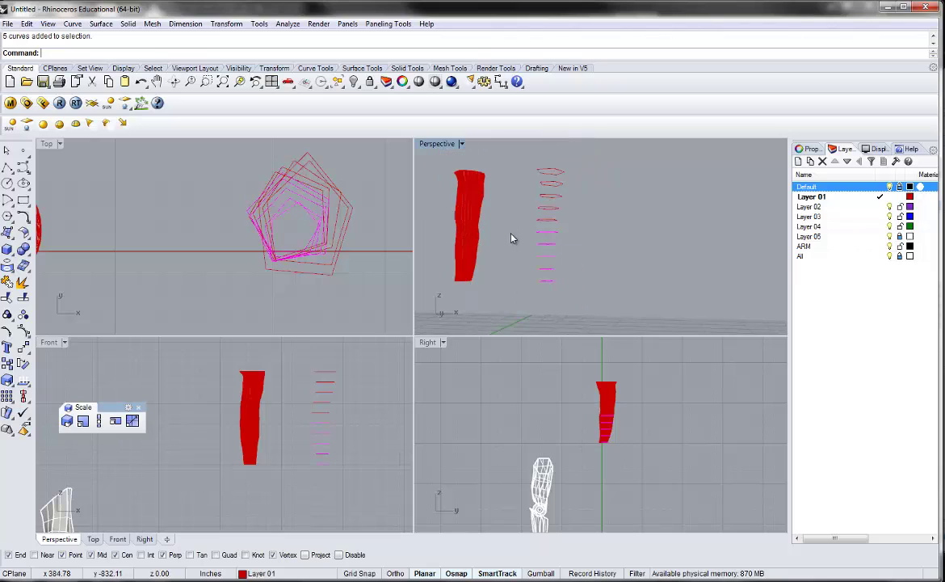
text(loft)
key(Return)
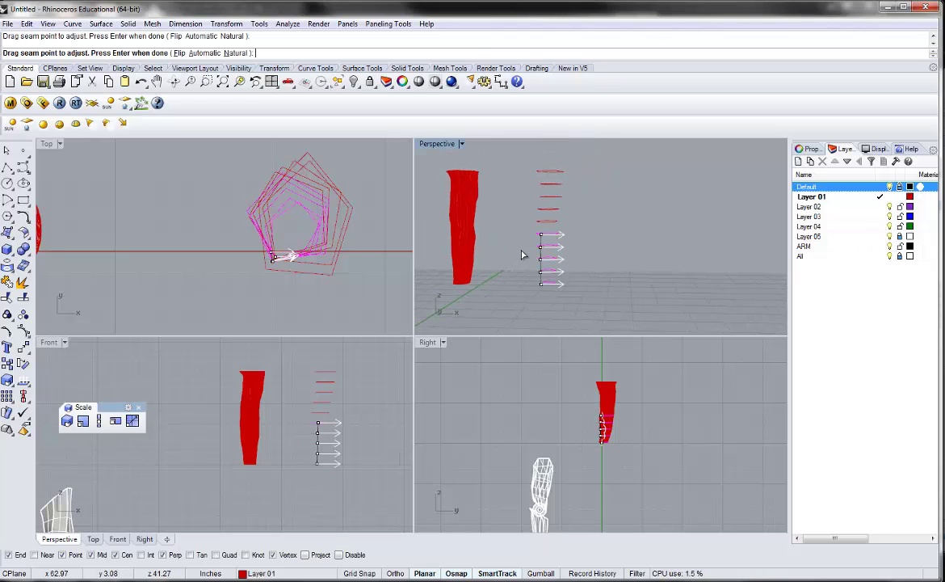
key(Return)
key(Return)
Inspect the lofted surface up close and undo the loft
scroll(513, 259, up, 6)
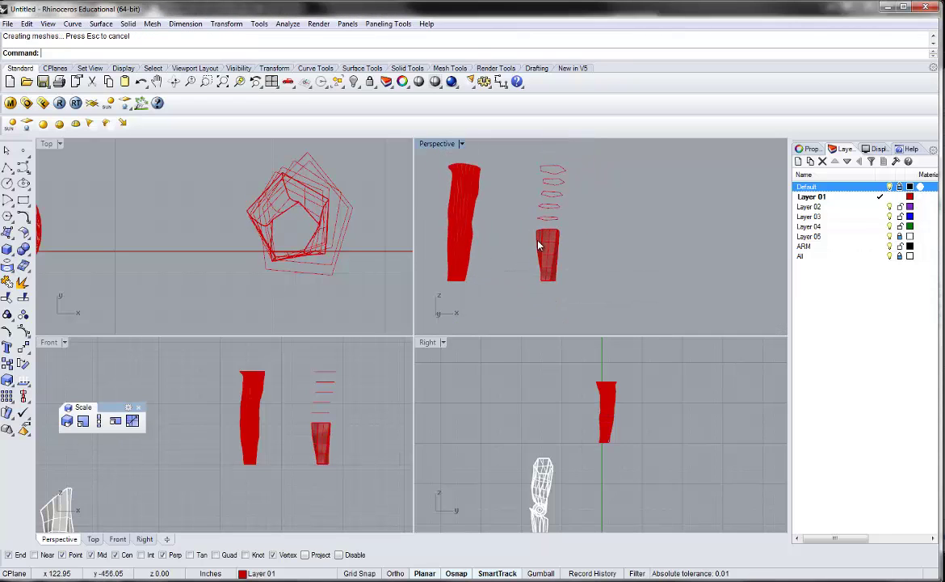
shift+right_drag(534, 210, 564, 226)
click(549, 250)
key(ctrl+z)
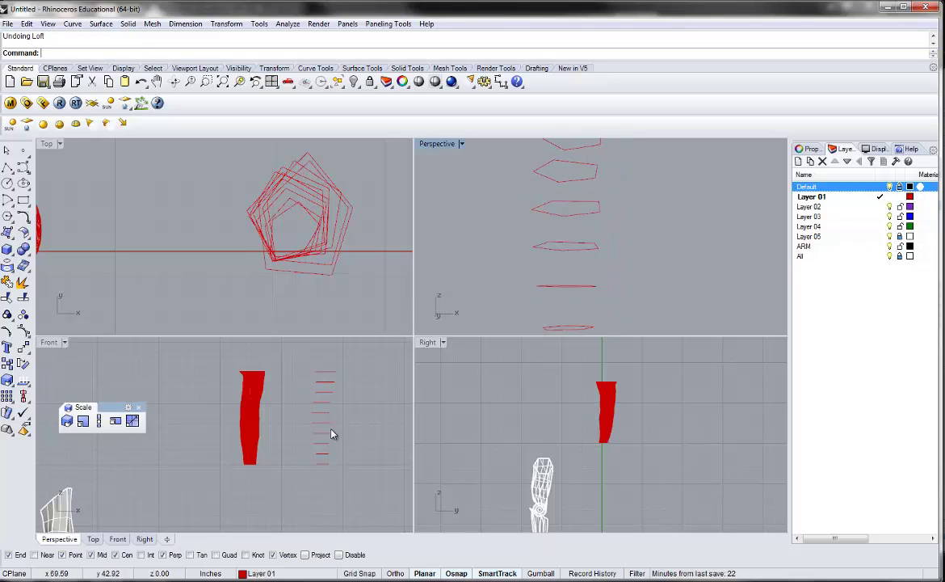
Shear the fifth contour curve from the bottom in the Front view so it slopes upward away from the limb model
click(327, 430)
scroll(327, 430, up, 3)
text(shear)
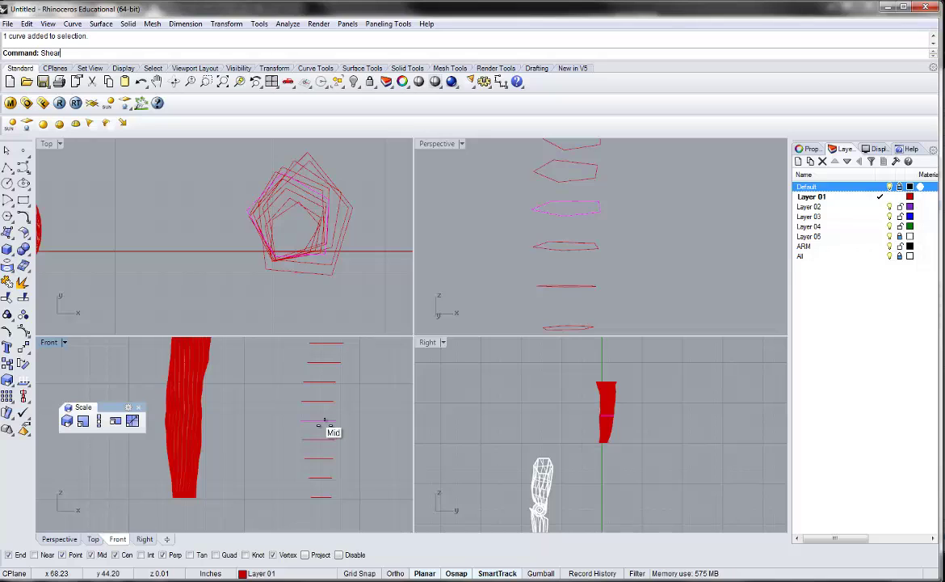
key(Return)
scroll(363, 419, up, 2)
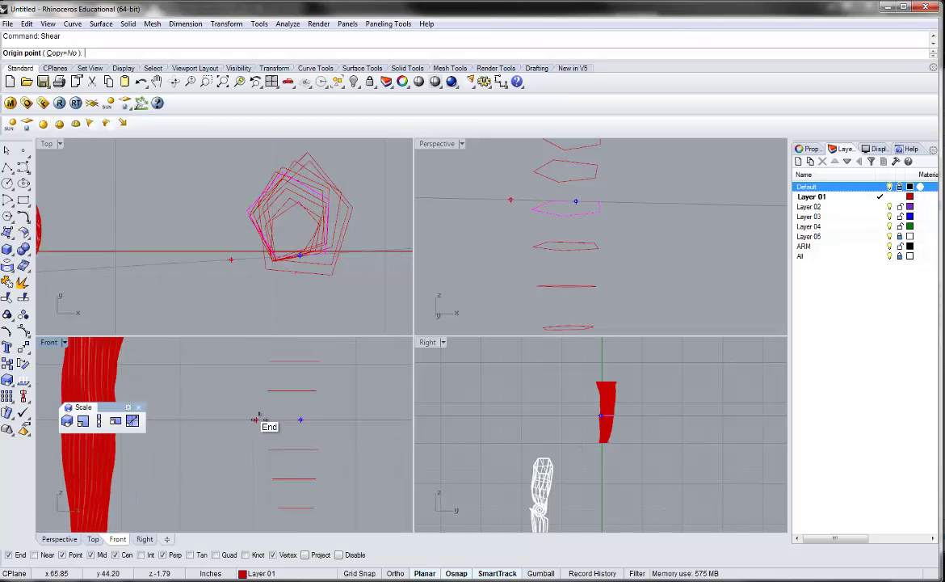
click(266, 420)
click(190, 419)
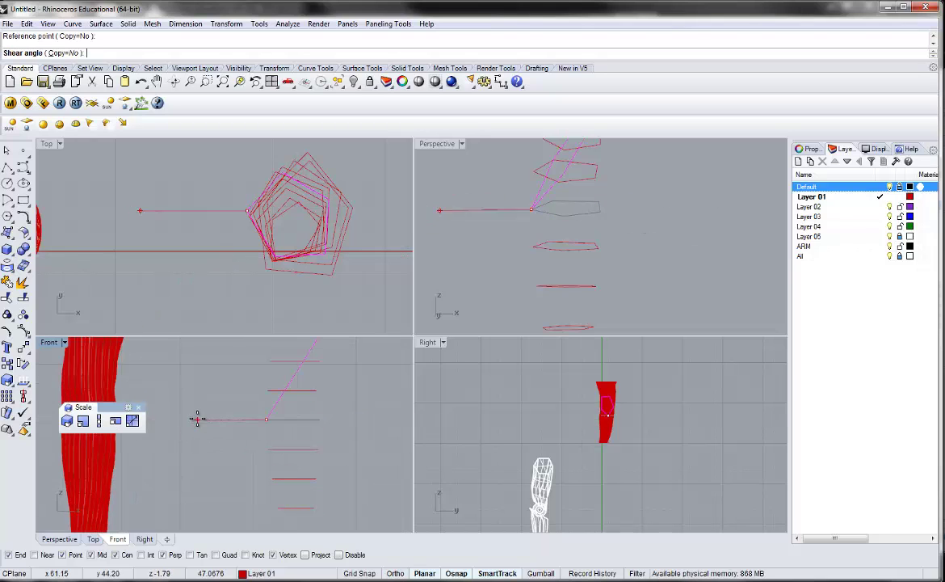
click(212, 417)
key(Return)
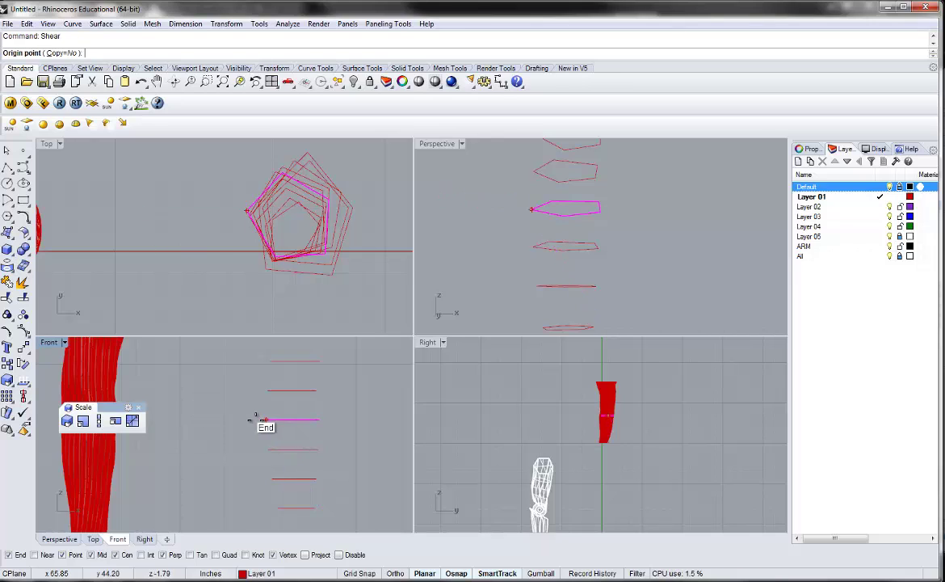
click(243, 420)
click(205, 424)
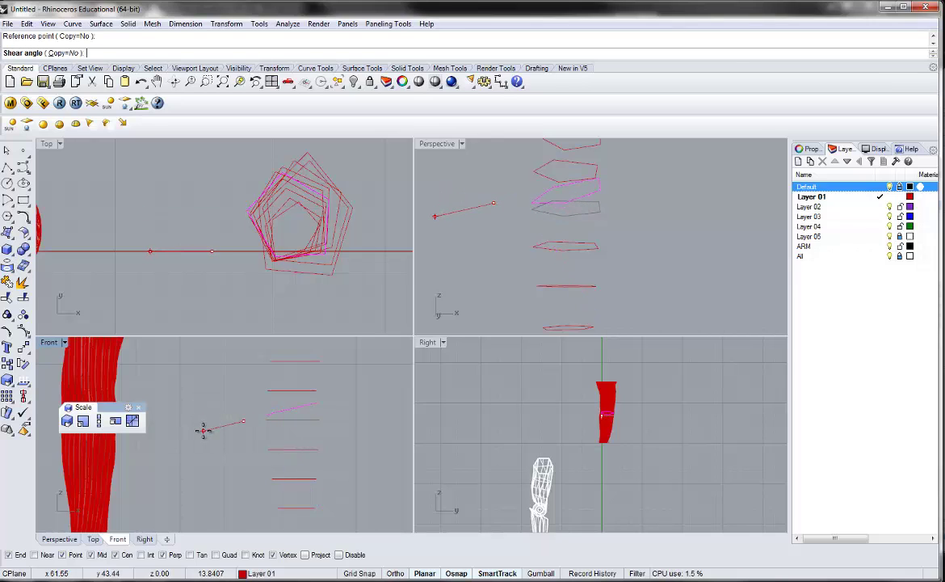
click(206, 433)
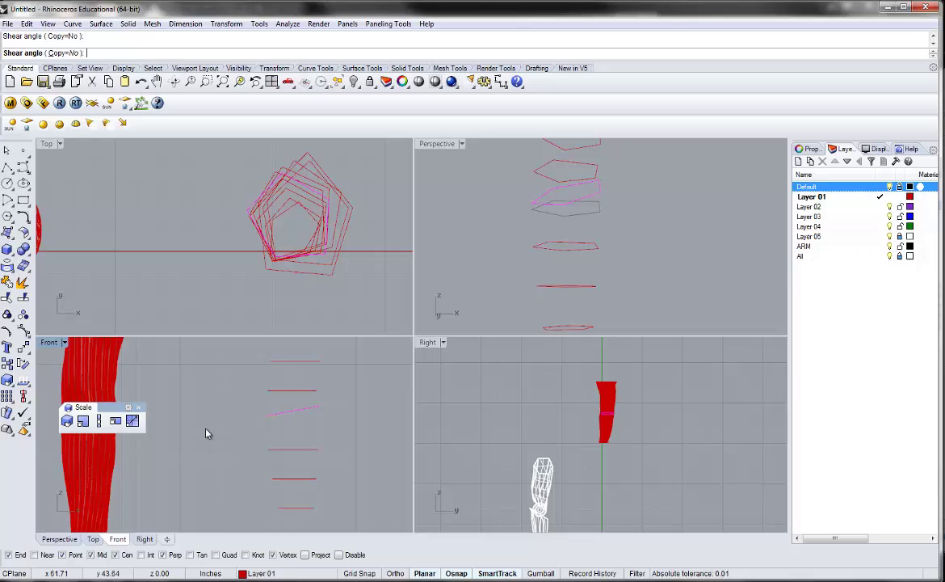
Shear the sixth contour curve from the bottom in the Front view so it tilts like the sloped curve below it
click(263, 395)
right_drag(261, 397, 298, 415)
key(Return)
click(293, 420)
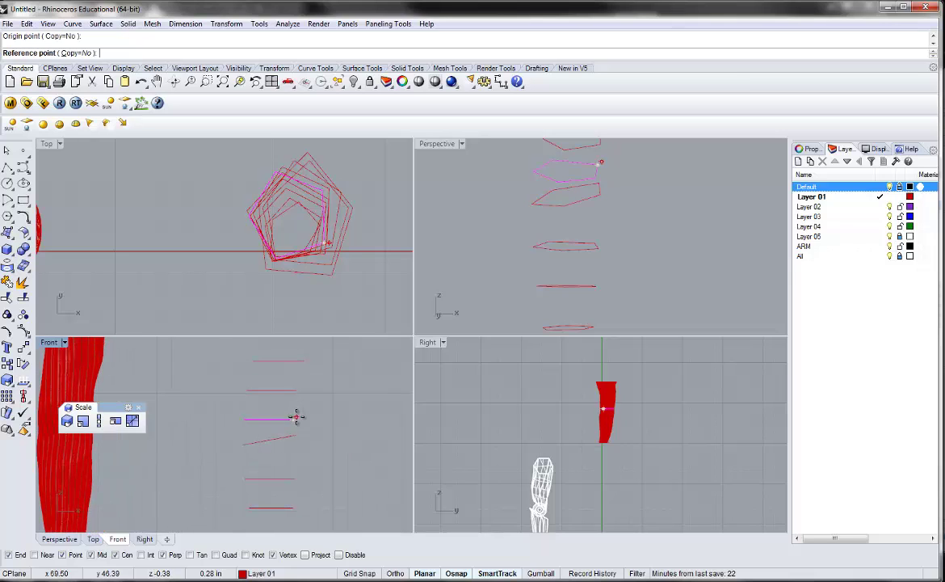
click(351, 420)
click(371, 423)
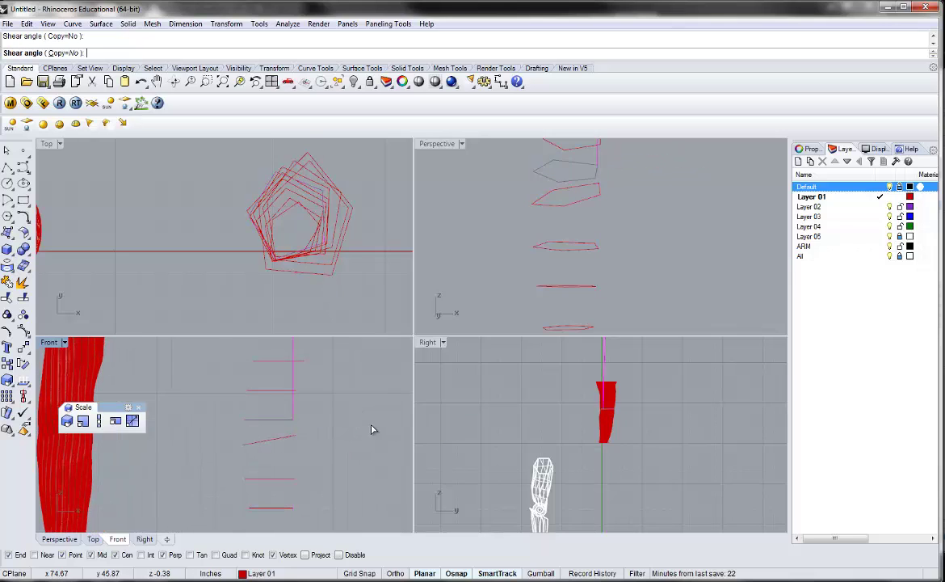
key(Return)
click(309, 420)
click(371, 419)
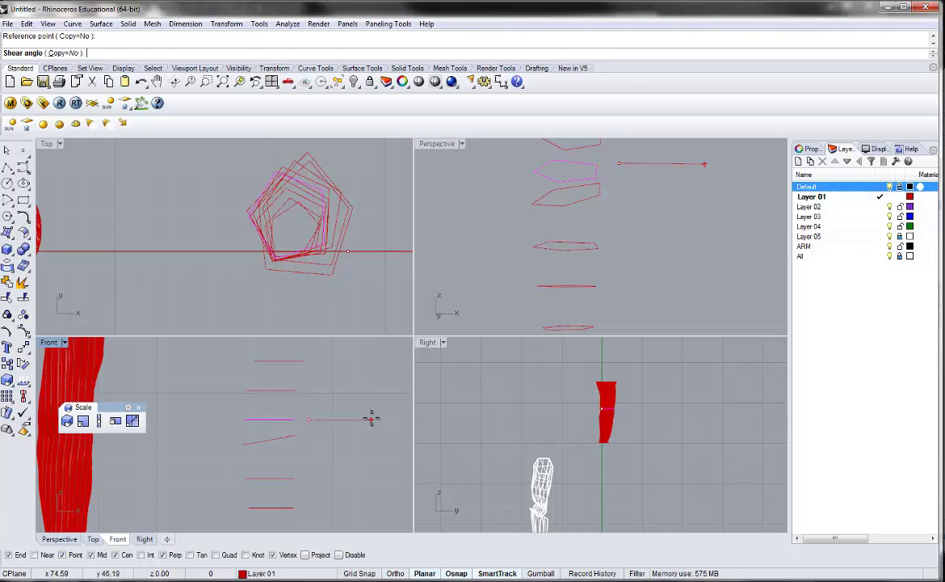
click(373, 414)
key(ctrl+z)
key(ctrl+z)
key(ctrl+z)
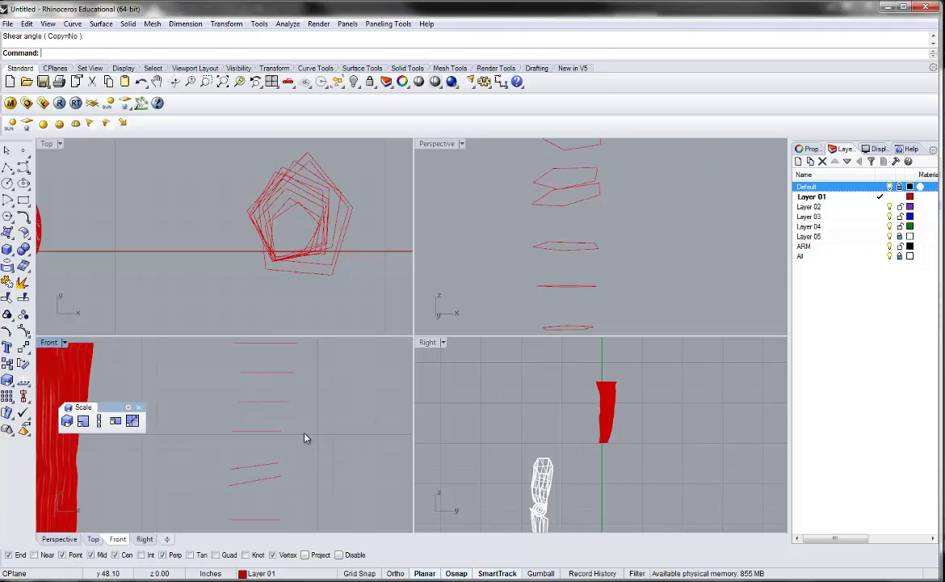
Delete the third contour curve from the top and the third contour curve from the bottom
click(283, 429)
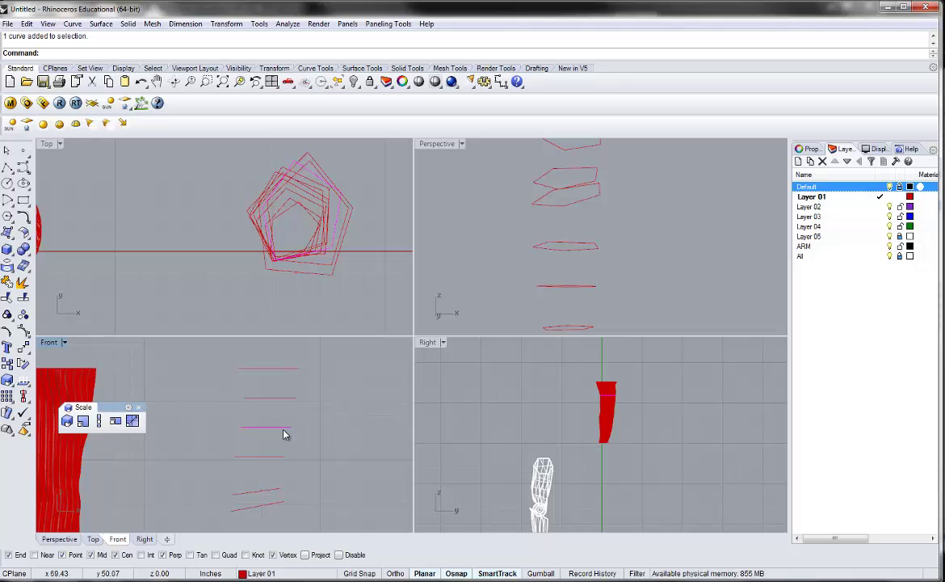
key(Delete)
scroll(270, 436, down, 4)
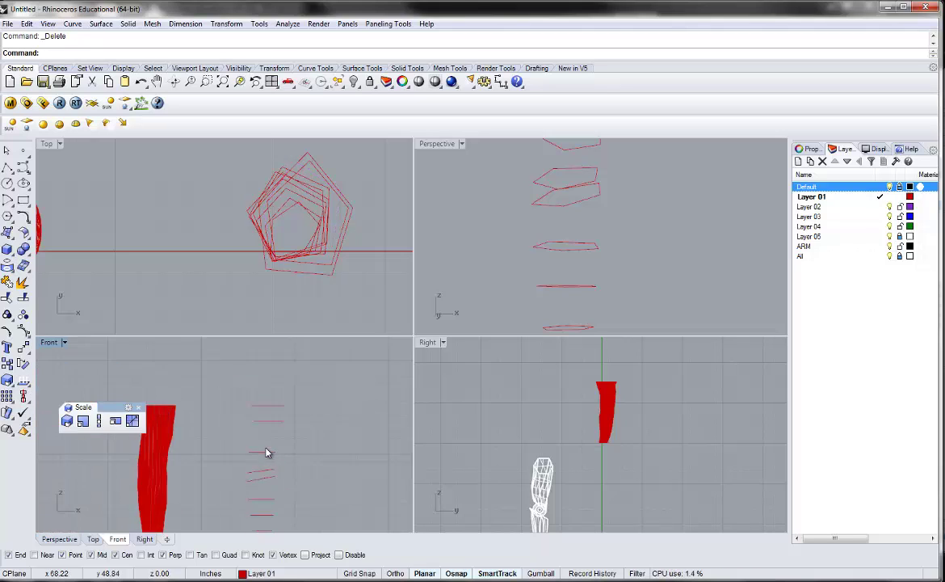
scroll(269, 436, up, 3)
click(278, 491)
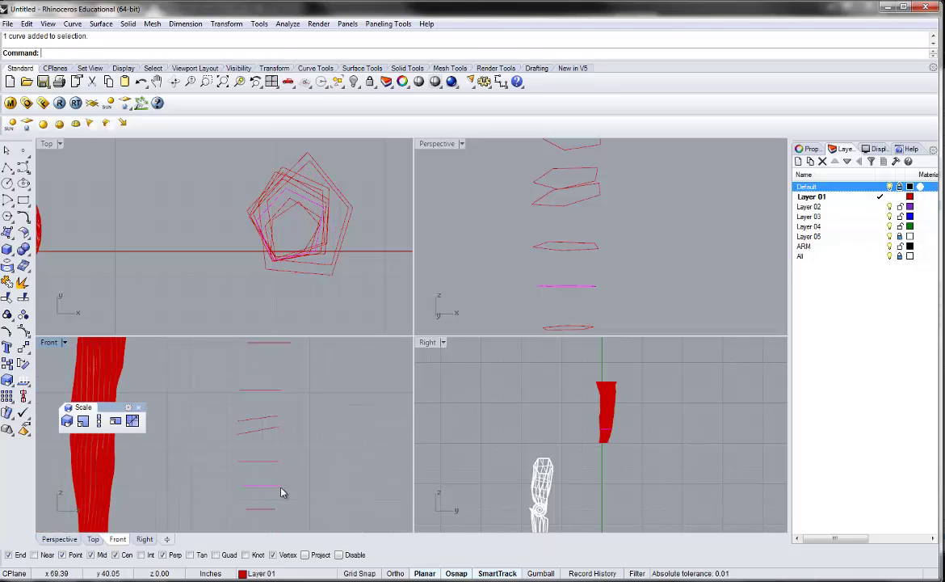
scroll(291, 476, down, 2)
scroll(307, 480, up, 1)
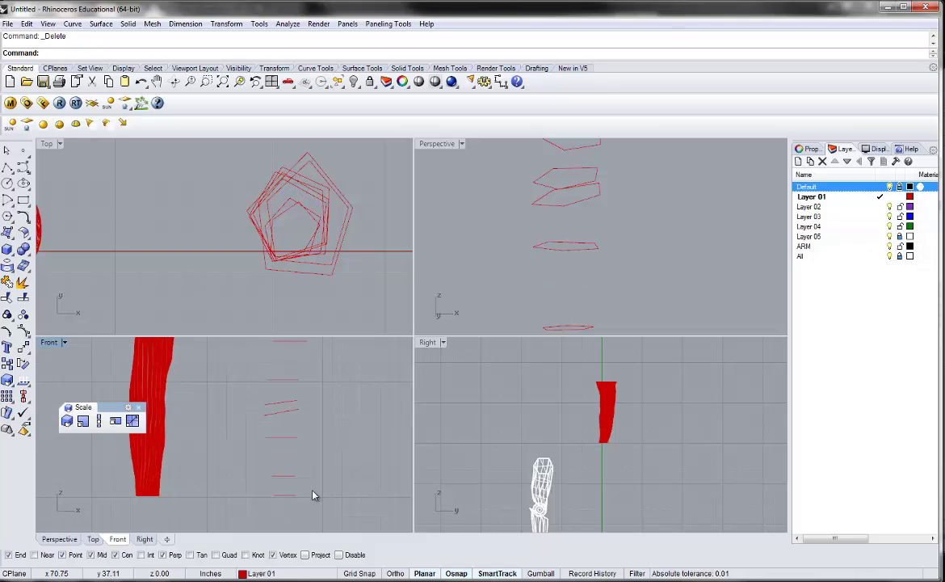
Shear the lower of the two sloped contour curves in the Right view, using origin and reference points beside the limb
click(284, 411)
scroll(714, 436, up, 3)
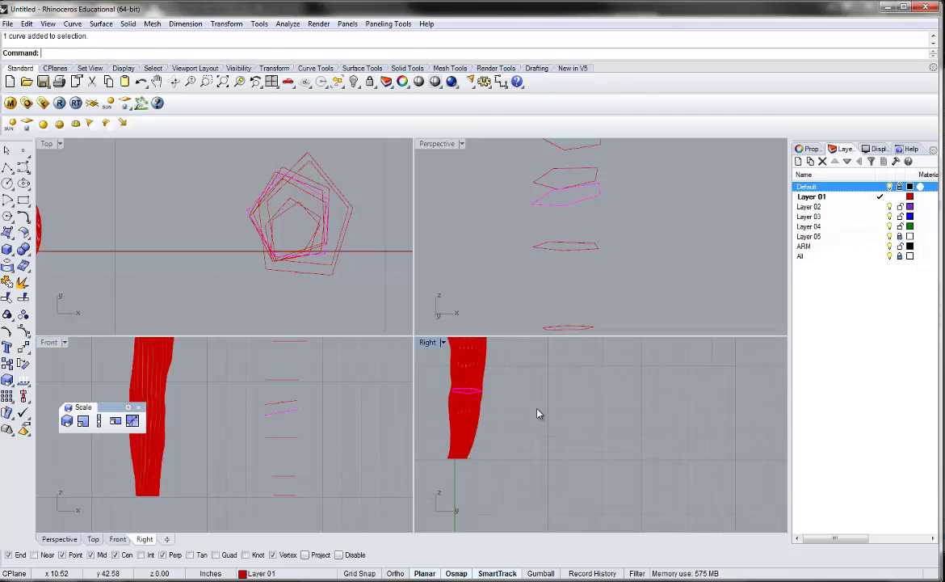
text(hear)
key(Return)
scroll(538, 408, up, 3)
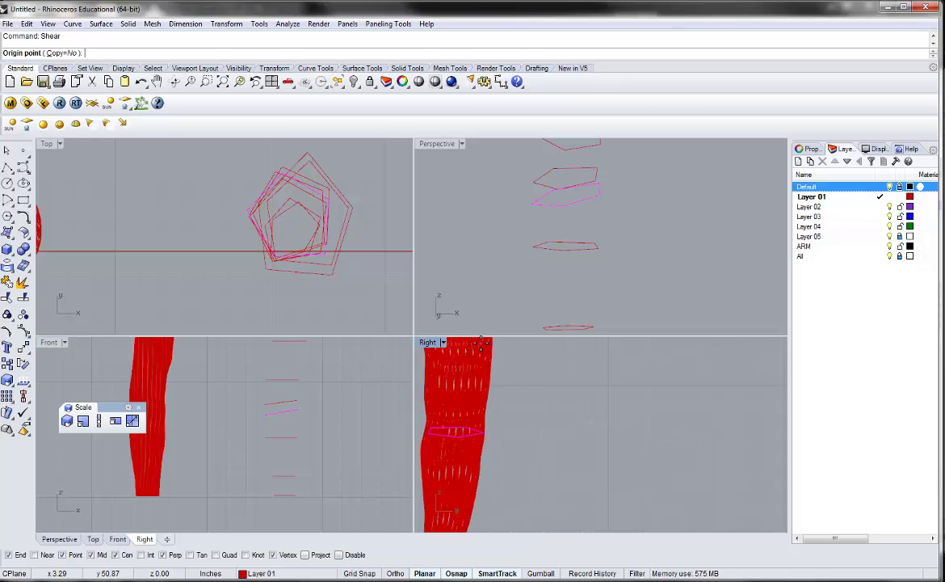
click(502, 454)
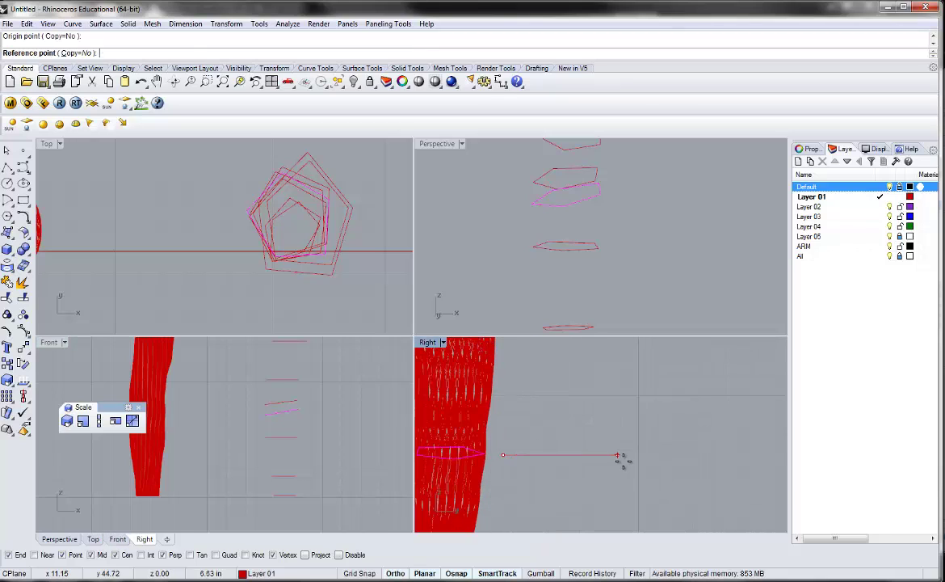
click(623, 454)
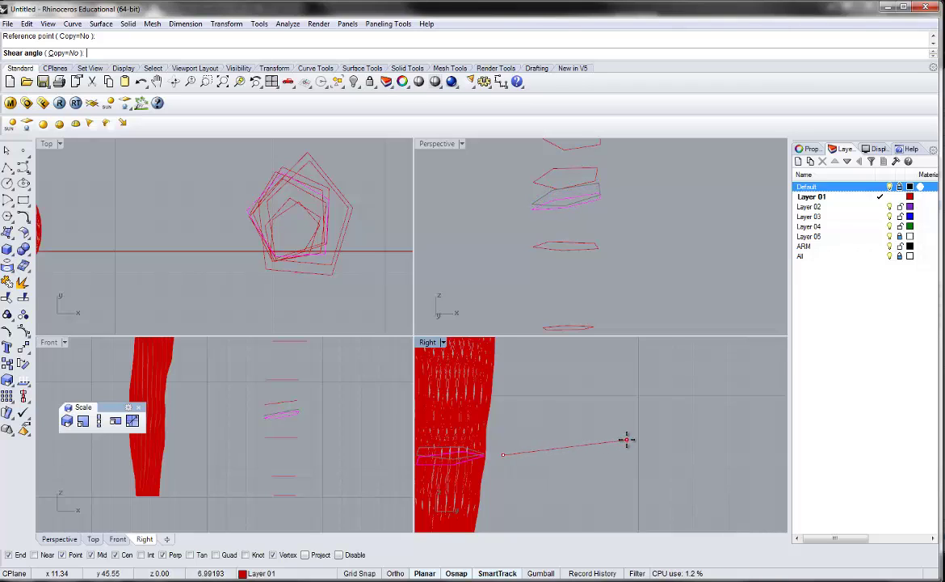
click(628, 430)
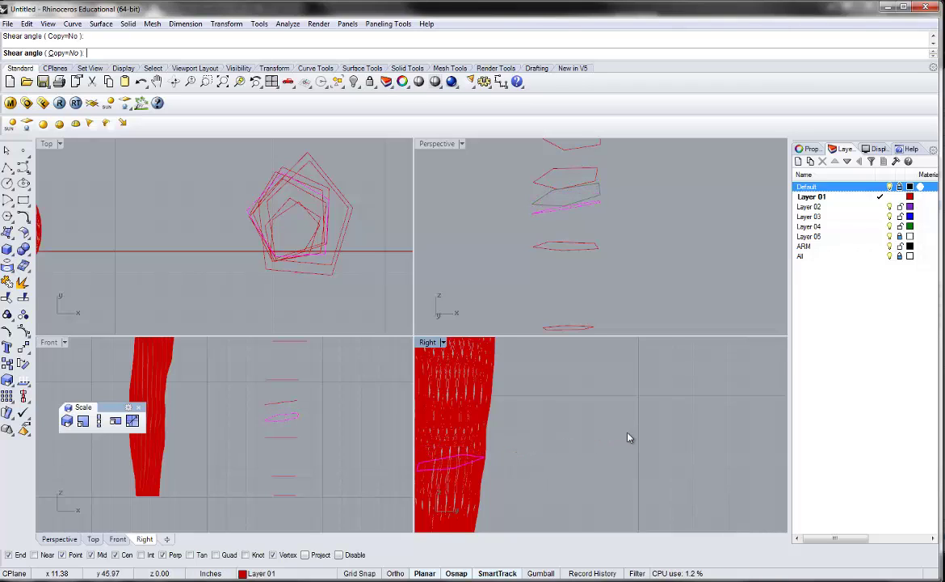
Shear the upper of the two sloped contour curves in the Right view, tilting it opposite to the sloped curve below
click(296, 406)
key(Return)
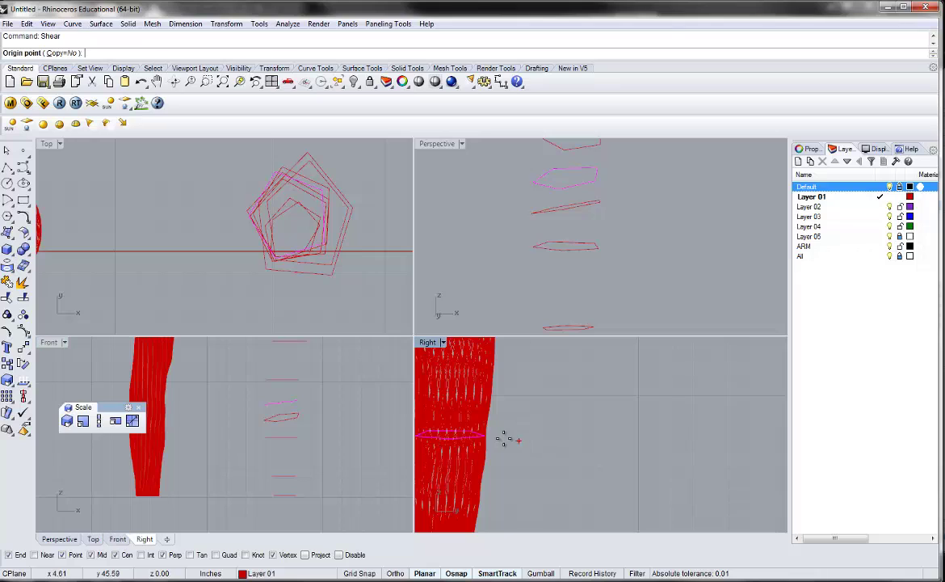
click(503, 434)
click(602, 437)
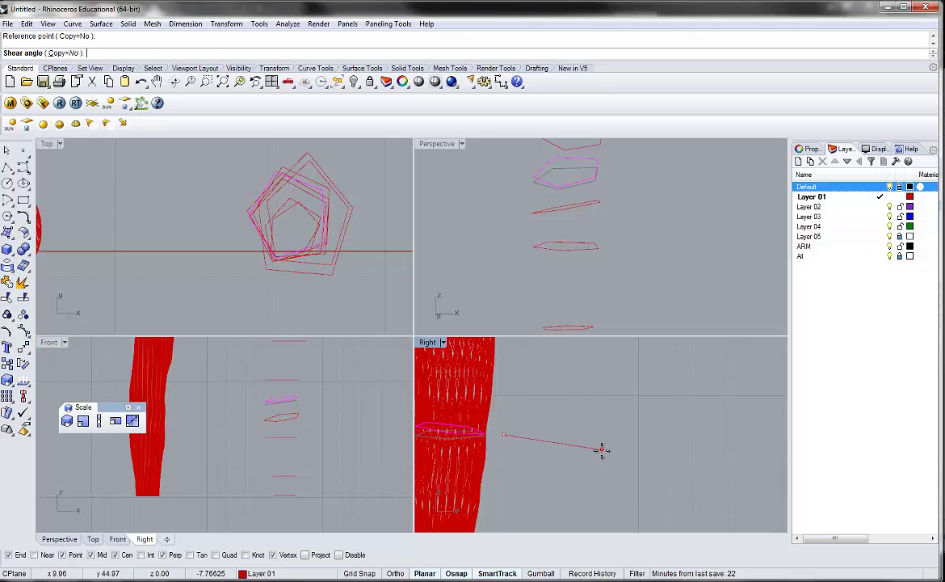
click(601, 454)
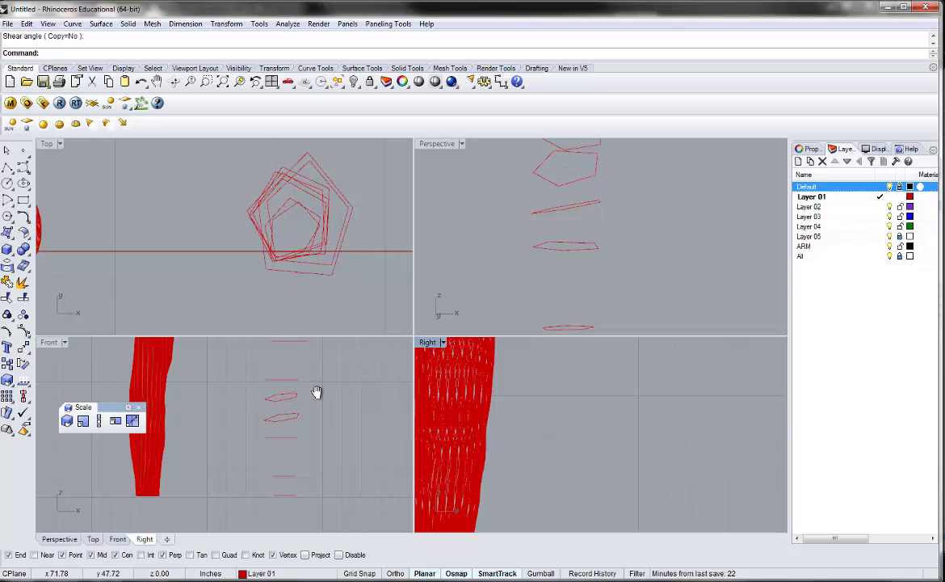
Loft the upper four contour curves into a single faceted form, keeping the default seam points
scroll(316, 392, down, 2)
drag(269, 424, 274, 439)
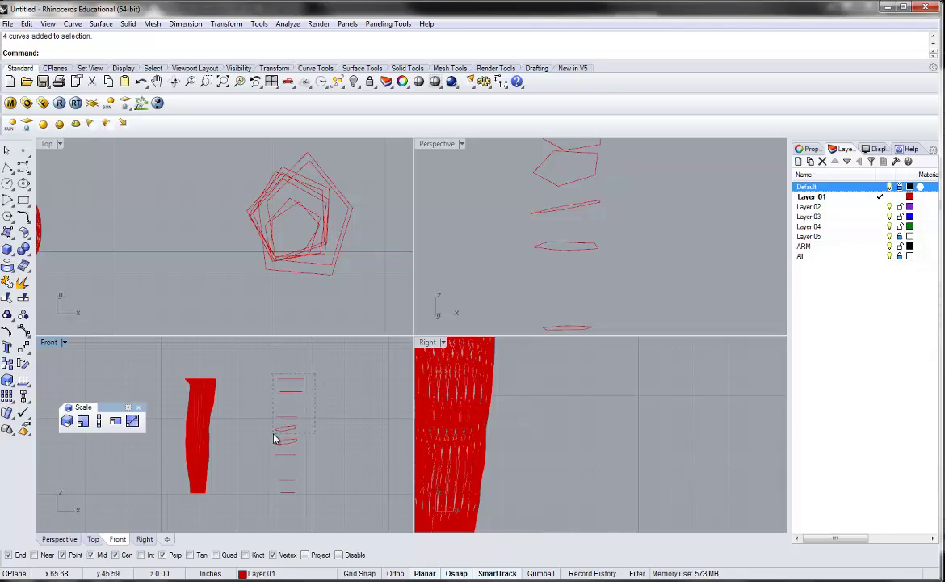
key(Return)
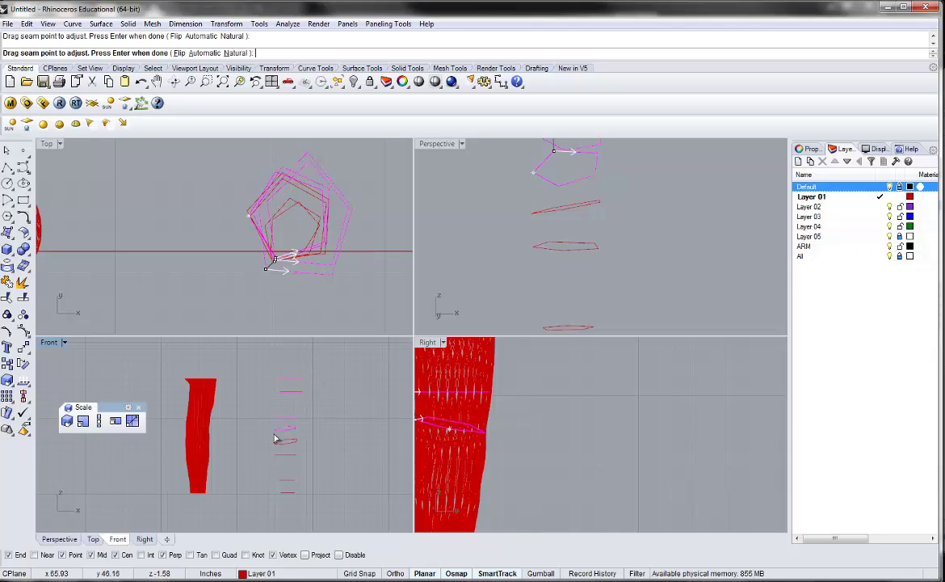
key(Return)
key(Return)
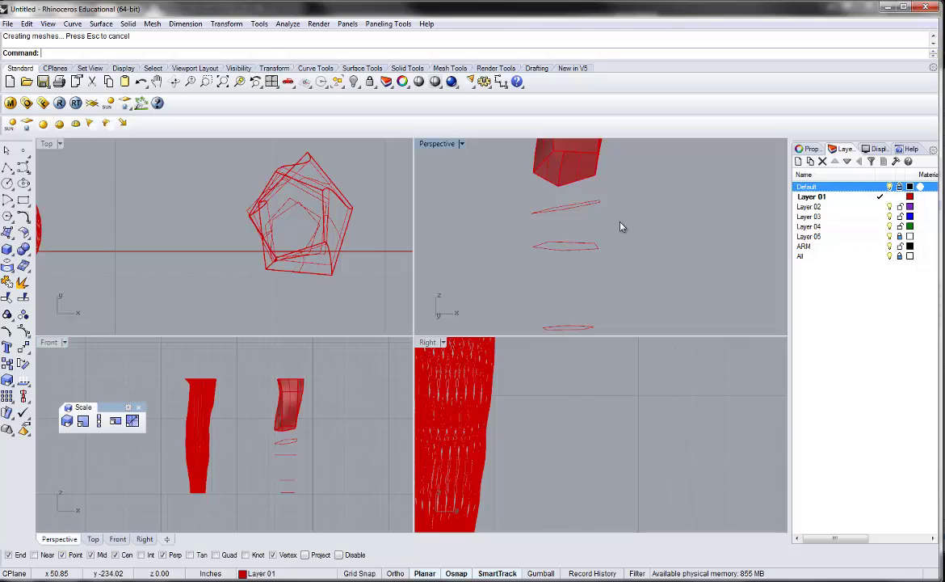
Loft the lower four contour curves into a second faceted form, keeping the default seam points
right_drag(621, 226, 644, 224)
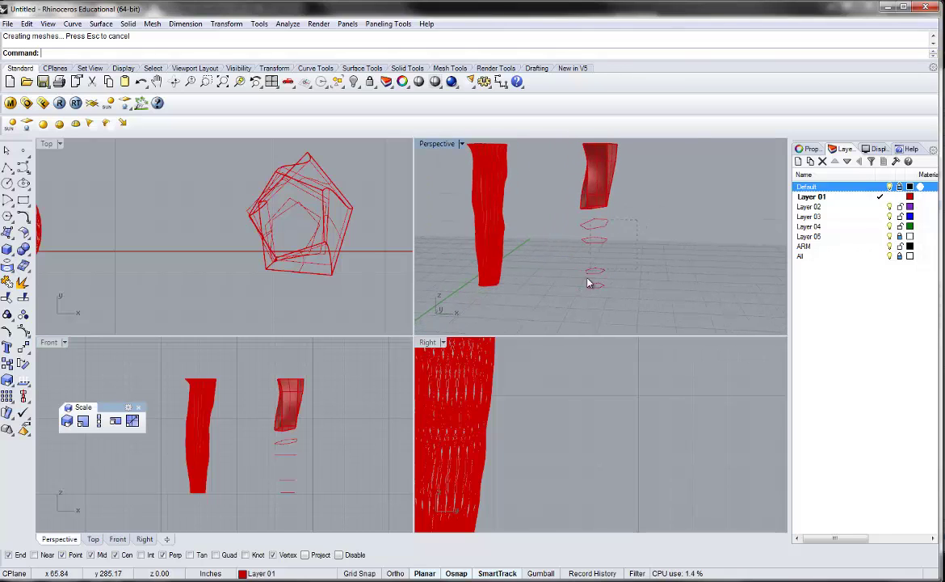
drag(588, 283, 583, 297)
key(Return)
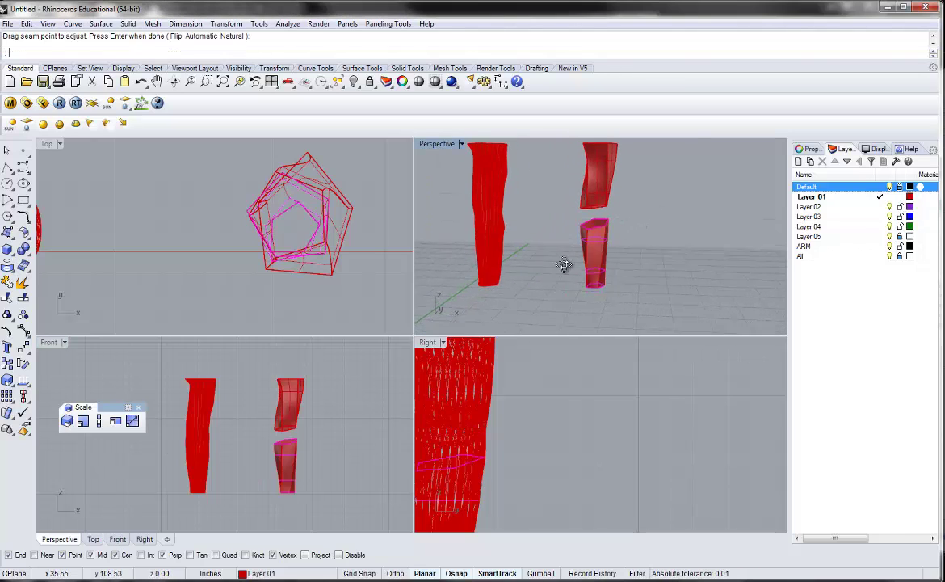
right_drag(564, 265, 568, 265)
key(Return)
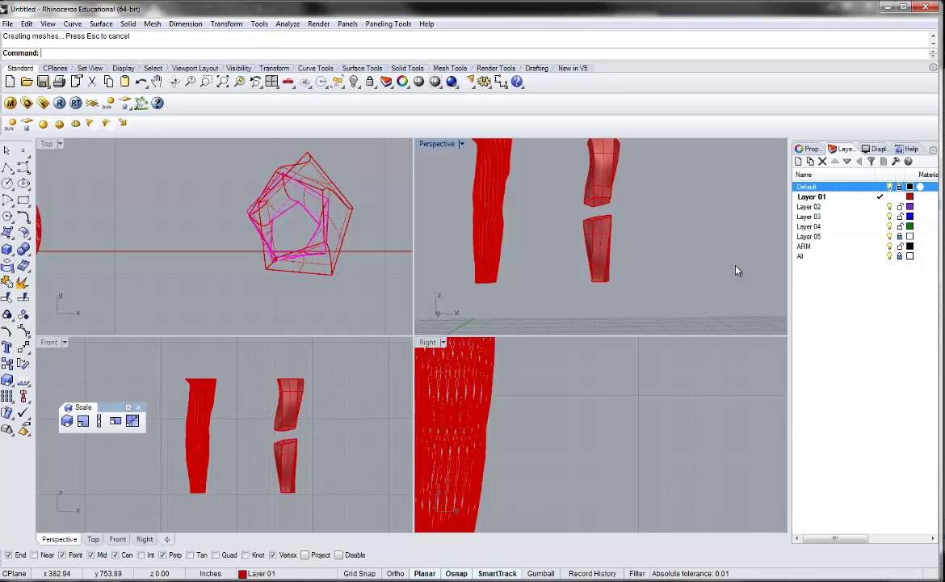
Cap the open ends of both lofted limb pieces with the Cap command
right_drag(736, 268, 653, 248)
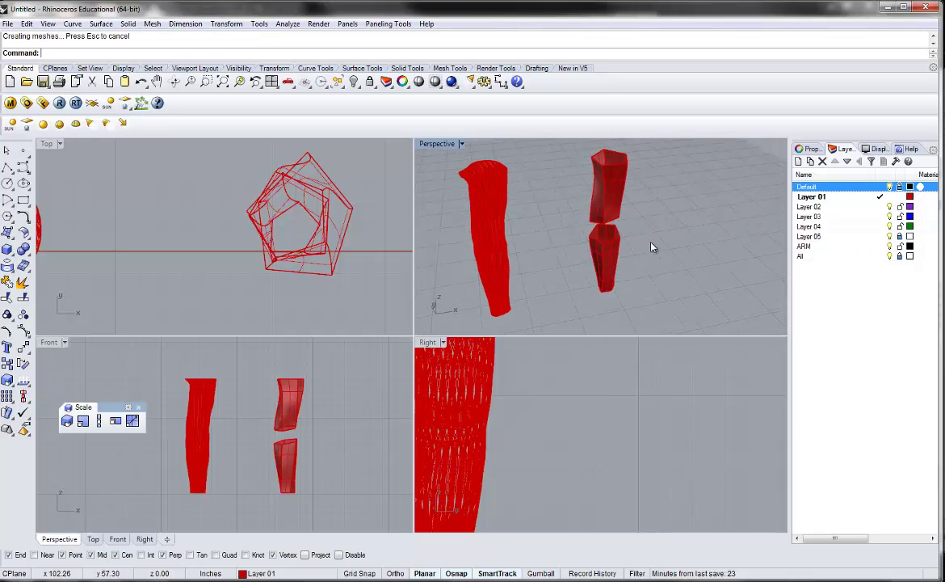
click(615, 201)
shift+click(616, 272)
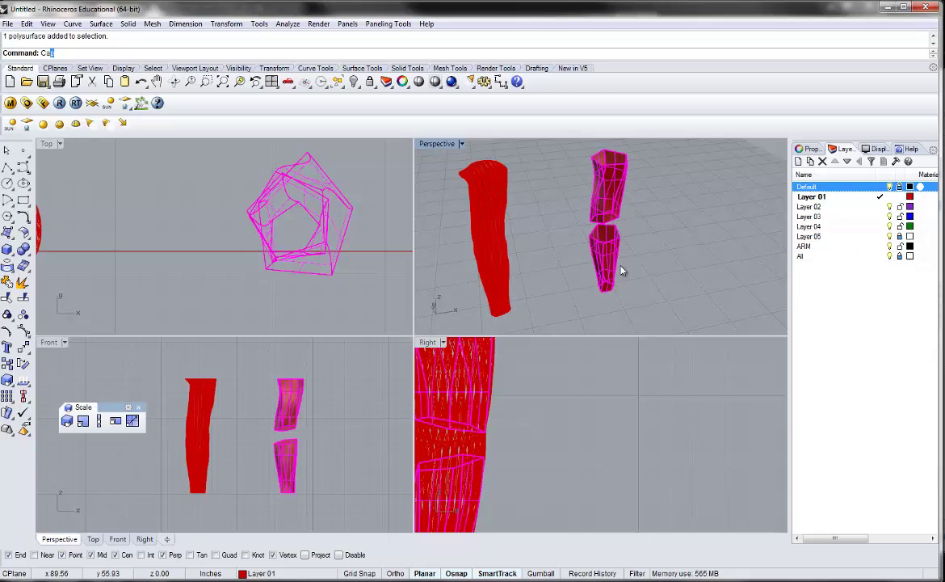
click(693, 242)
right_drag(693, 243, 602, 222)
scroll(561, 201, up, 5)
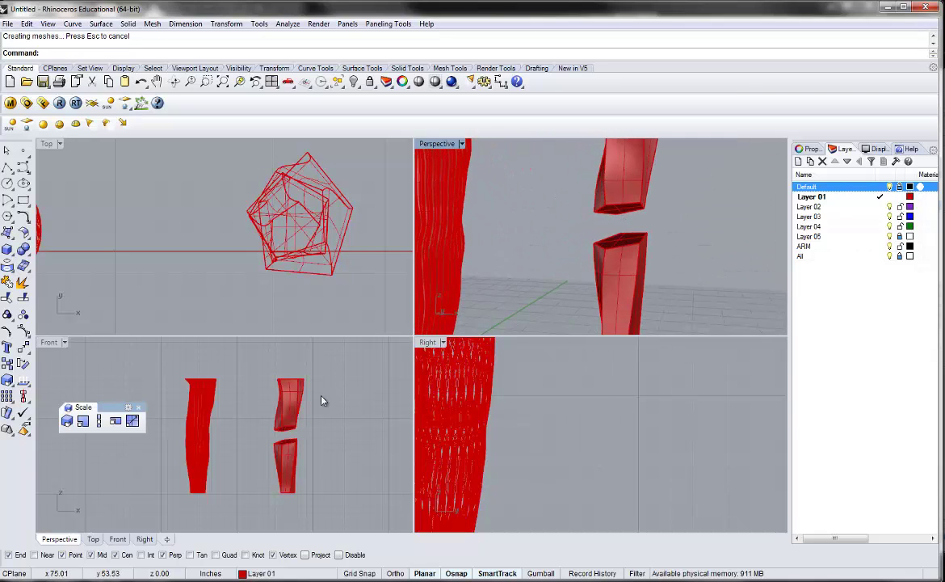
Stretch the upper limb piece downward with a vertical one-dimensional scale in the Front view, anchored level with its top edge
scroll(321, 398, up, 3)
click(284, 403)
text(S)
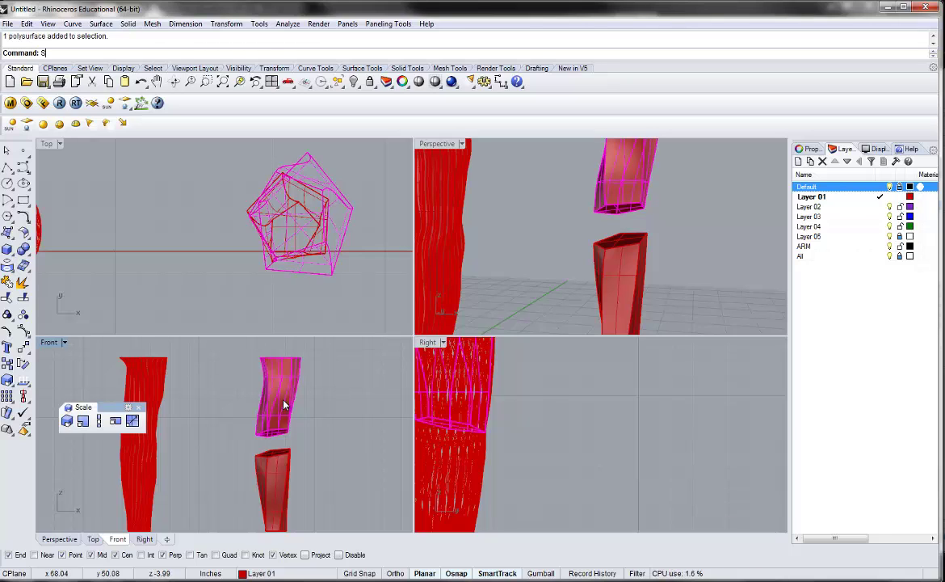
key(Escape)
click(99, 421)
click(317, 361)
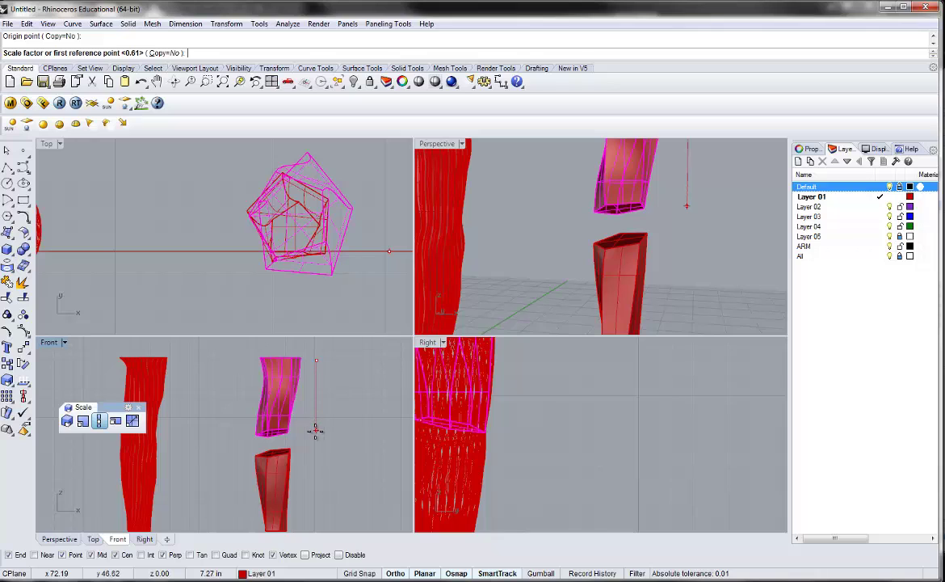
click(316, 430)
click(317, 445)
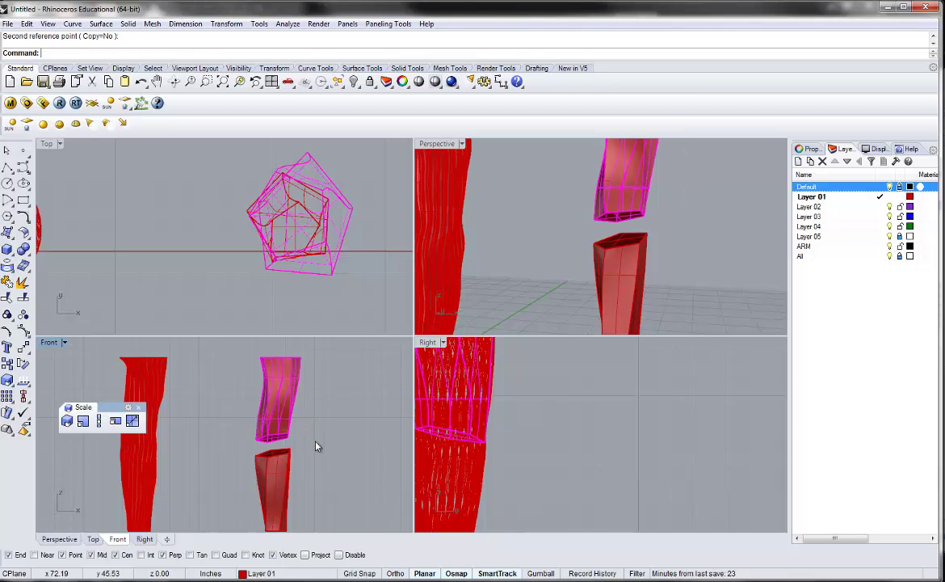
click(320, 443)
Disable object snaps and enlarge the upper limb piece by a factor of about 1.26 with Scale2D in the Top view
right_drag(576, 233, 363, 252)
click(598, 245)
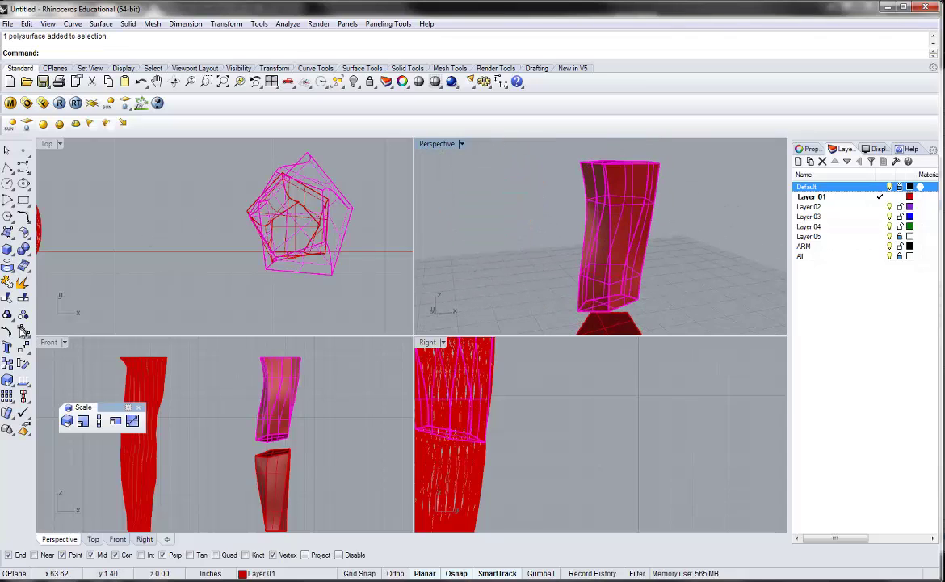
click(86, 422)
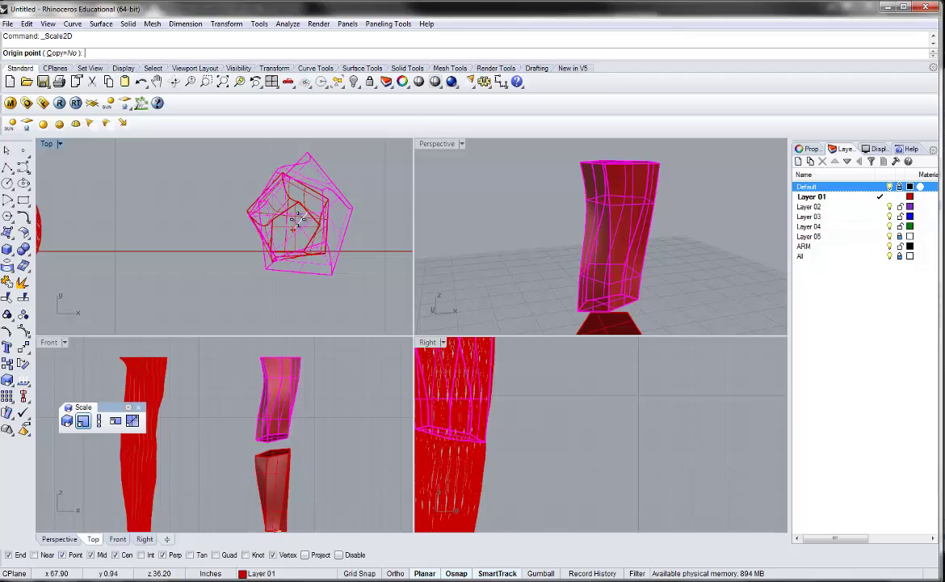
click(338, 554)
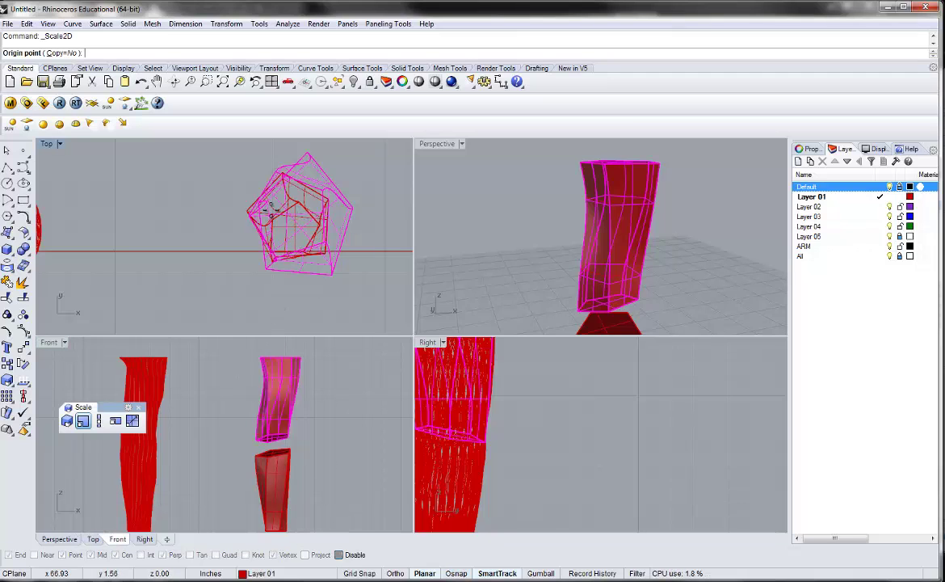
click(296, 221)
click(242, 222)
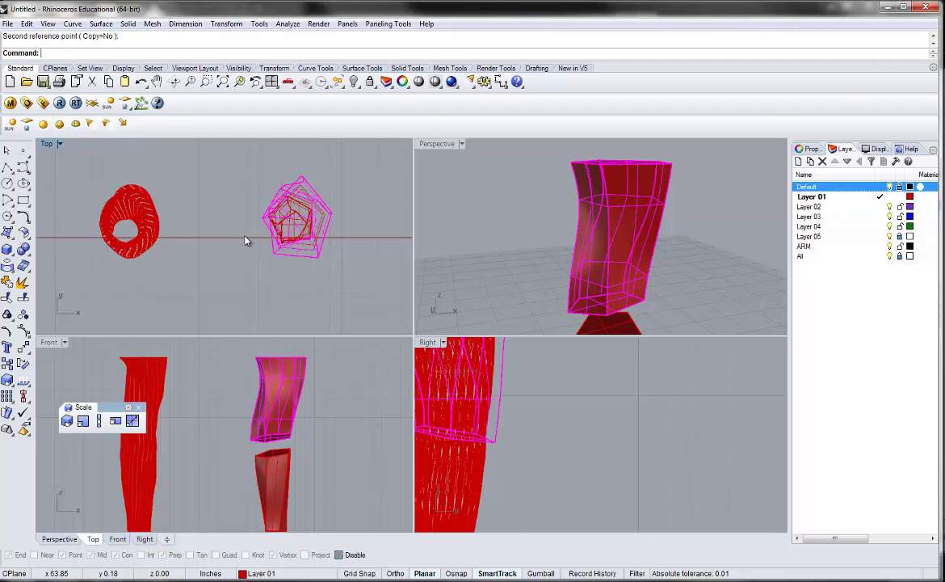
click(249, 238)
Enlarge the lower limb piece slightly with Scale2D in the Top view, using an origin near its centre
right_drag(460, 267, 580, 253)
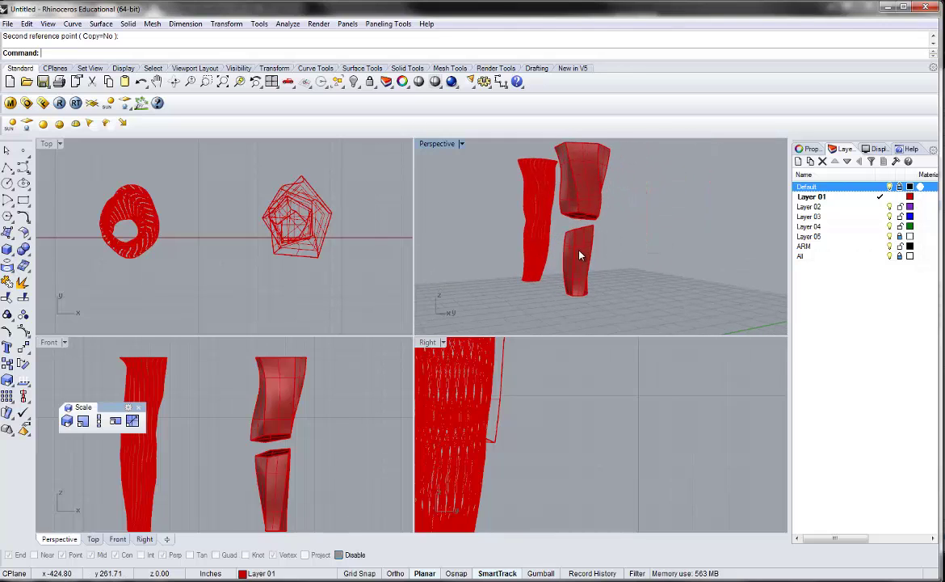
click(582, 252)
click(618, 258)
right_click(313, 249)
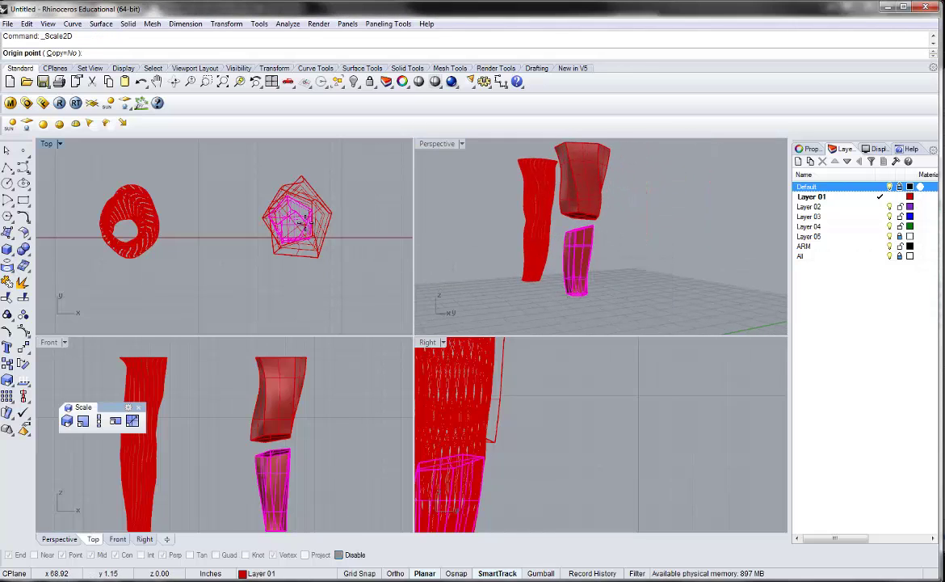
click(295, 224)
click(355, 224)
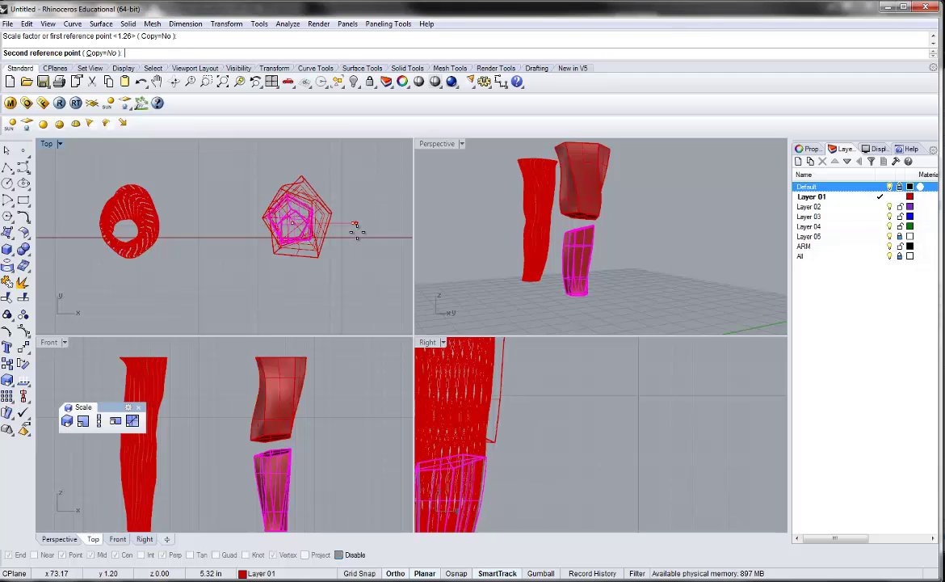
click(358, 229)
key(Escape)
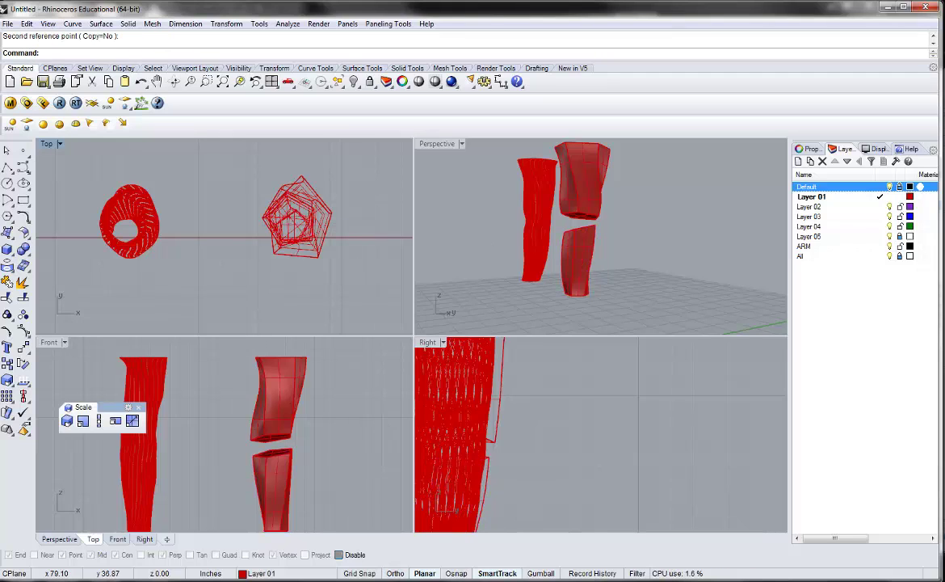
Switch to Chrome to review the Fully Poseable Transformer Hands page on 3D Warehouse and the printed-lattice photo in Outlook, and return to Rhino
right_drag(582, 242, 563, 287)
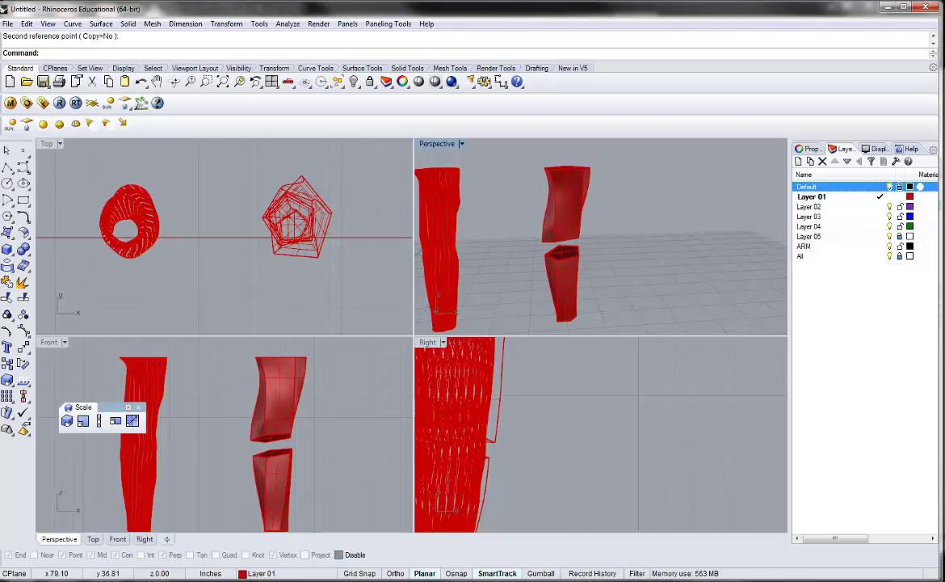
click(147, 578)
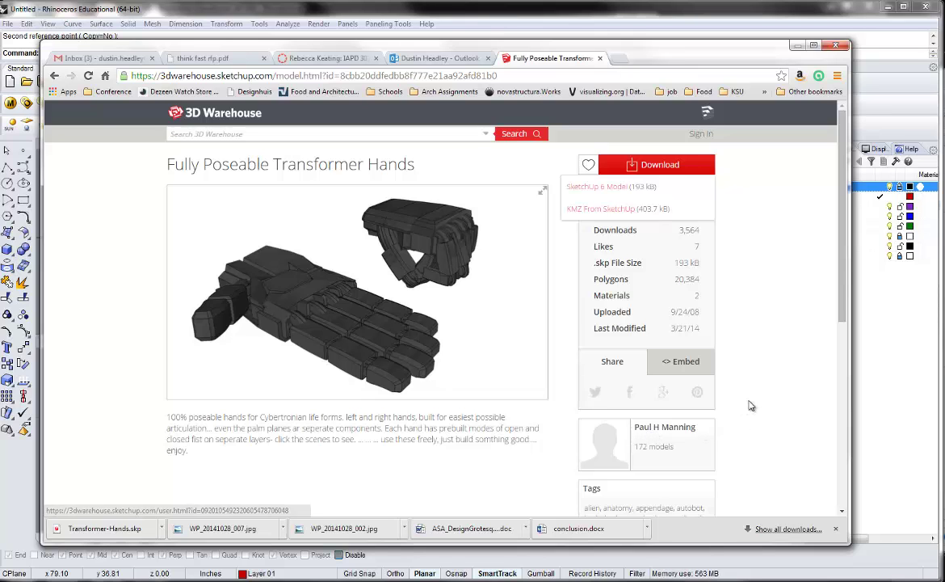
scroll(748, 401, down, 4)
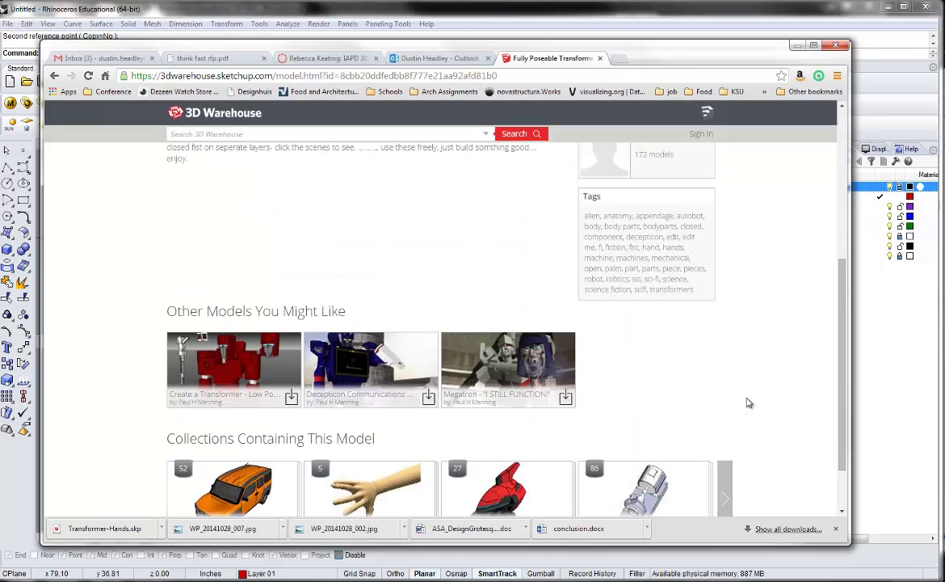
scroll(747, 403, down, 2)
scroll(747, 404, up, 6)
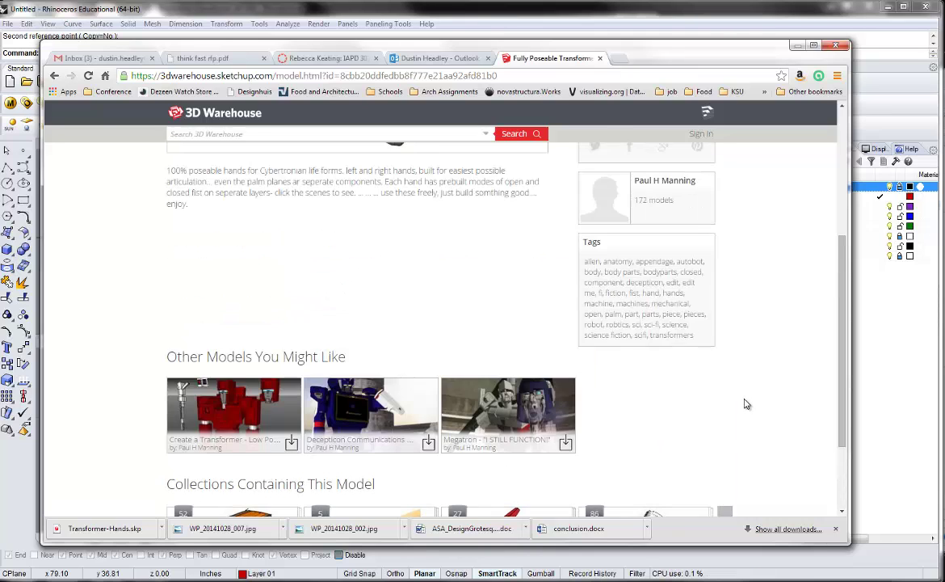
click(437, 59)
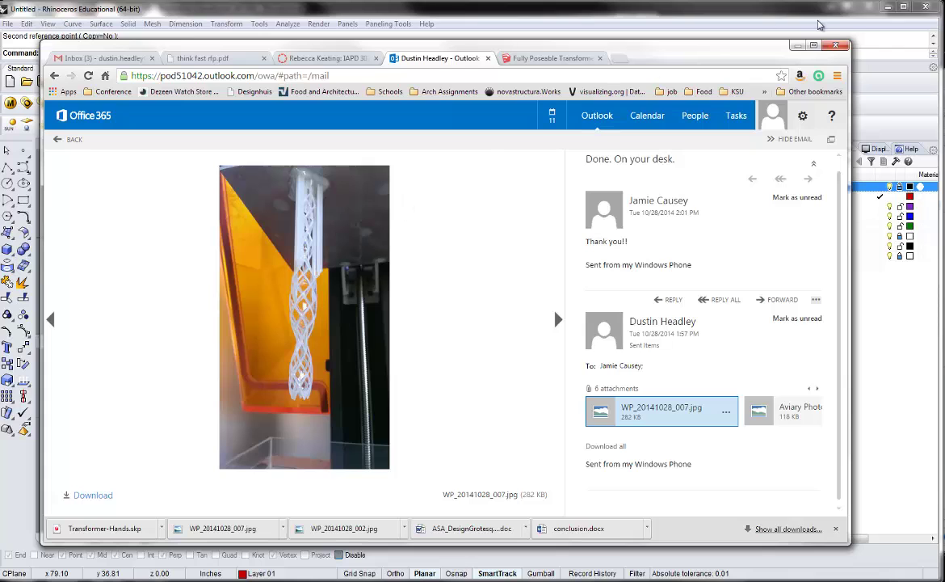
click(796, 46)
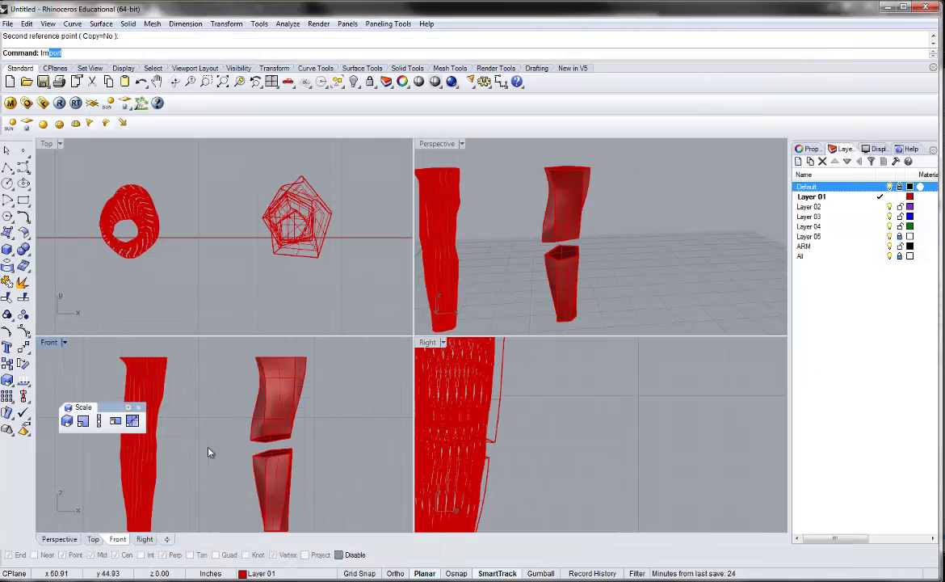
Import Transformer-Hands.skp from Downloads with faces as mesh, edges and faces joined, and a weld angle of 22.5 degrees
text(Im)
key(Return)
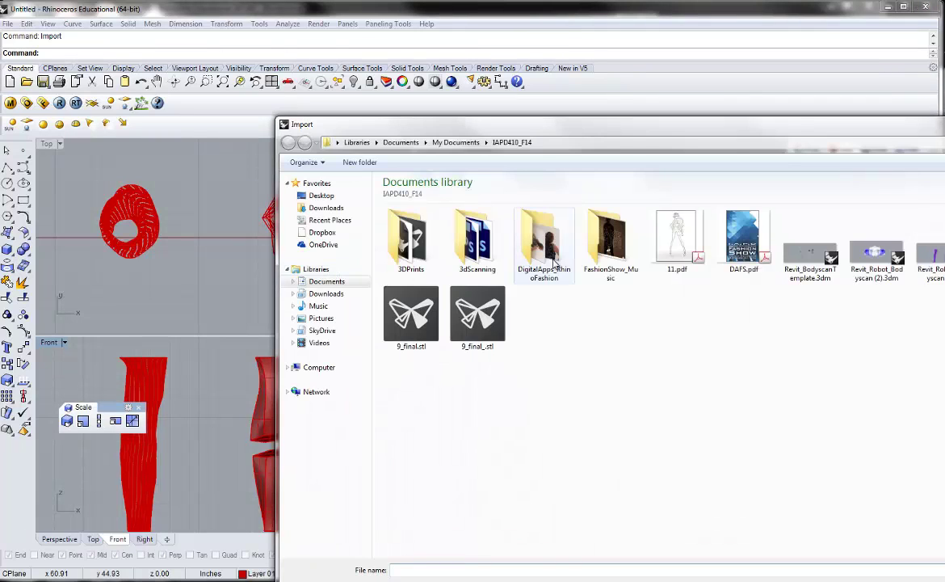
click(321, 295)
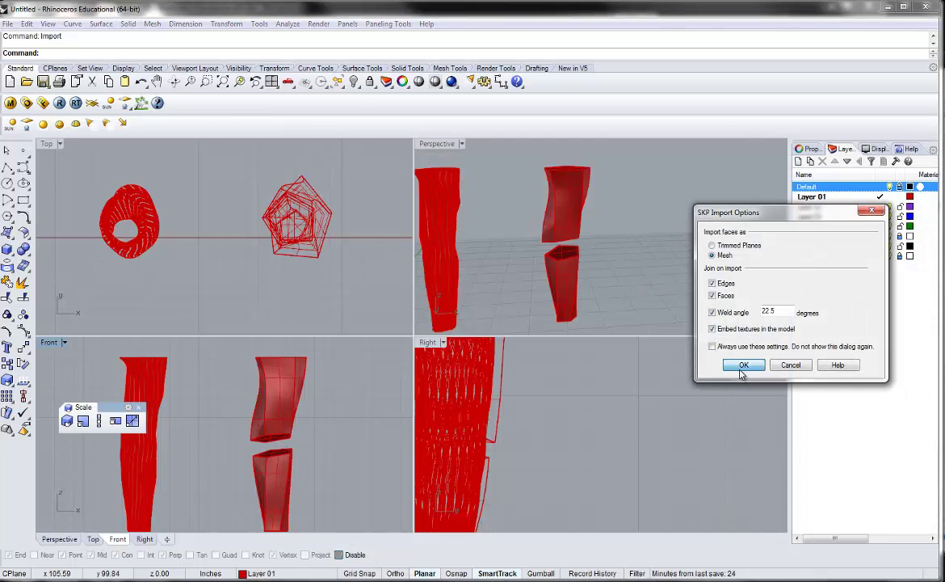
click(743, 365)
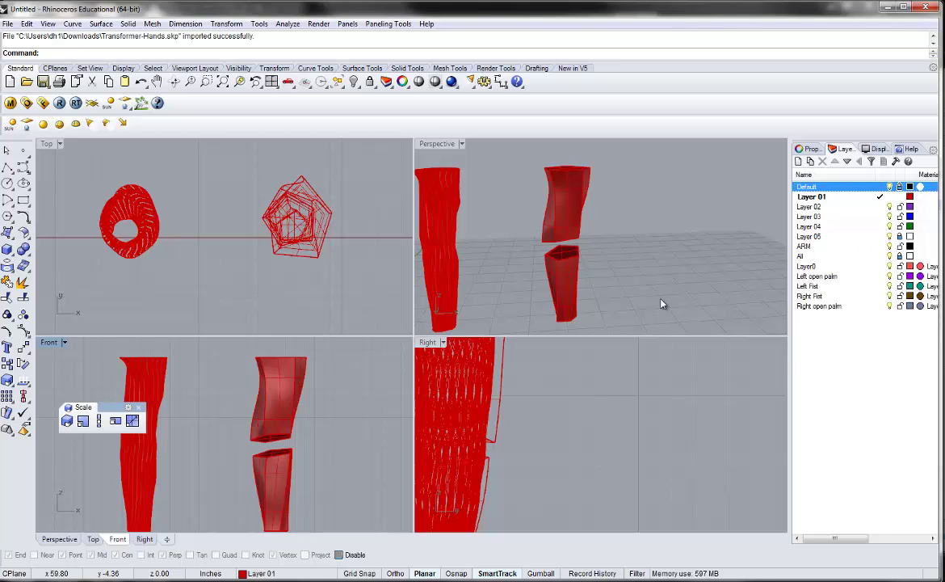
Locate the imported hand meshes in the Top view and compare their size with the limb pieces
scroll(186, 250, down, 6)
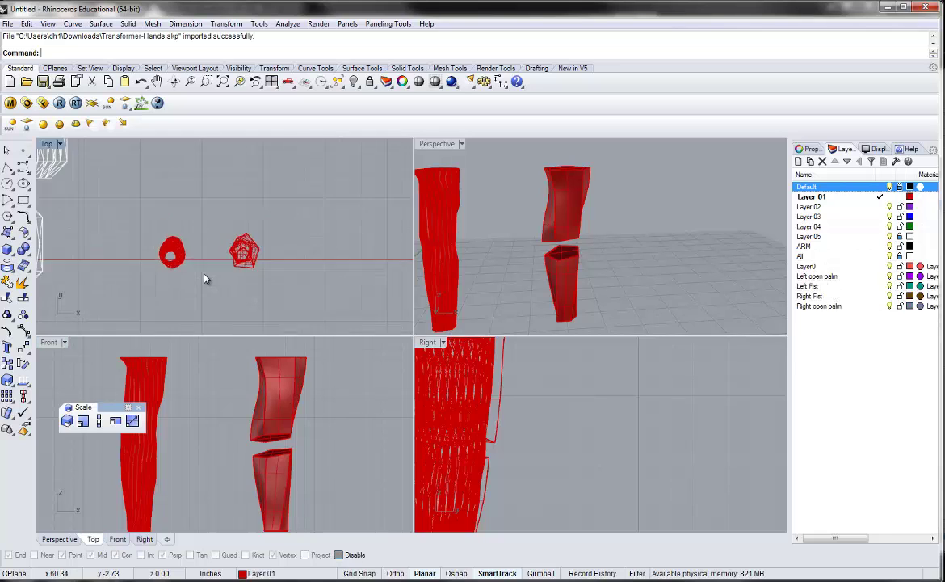
right_drag(185, 251, 328, 198)
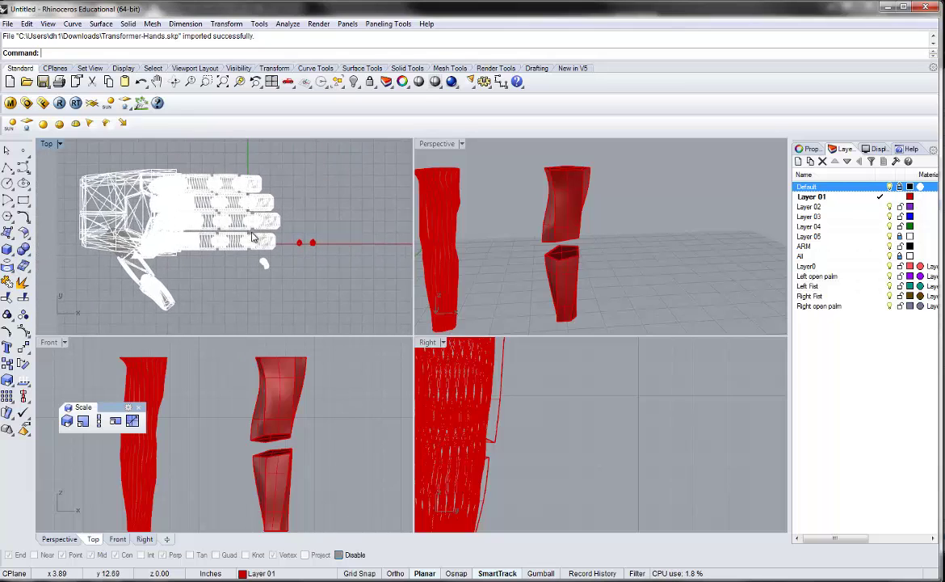
scroll(310, 287, down, 2)
scroll(280, 274, up, 8)
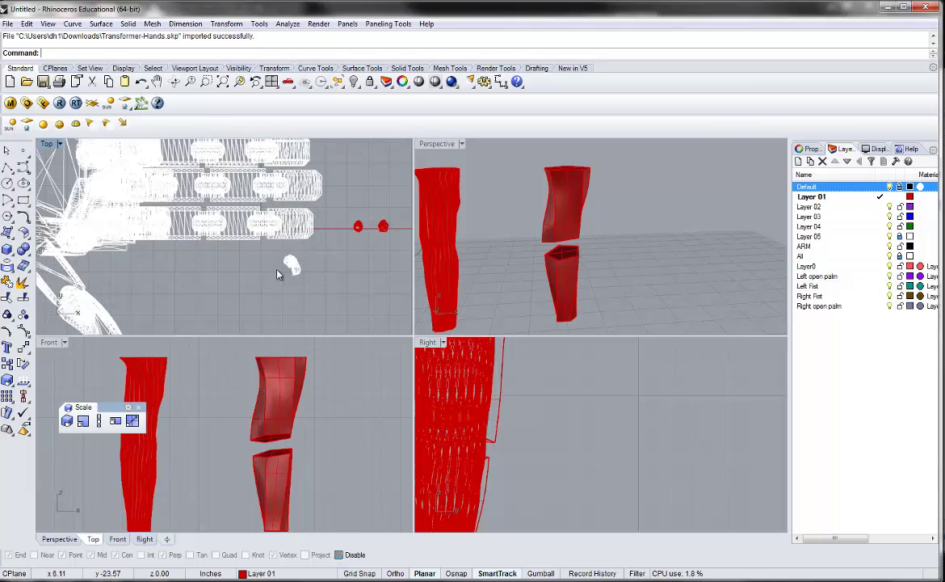
Turn off the Left open palm, Right open palm and Right Fist layers, keeping Layer0 on
scroll(294, 272, down, 8)
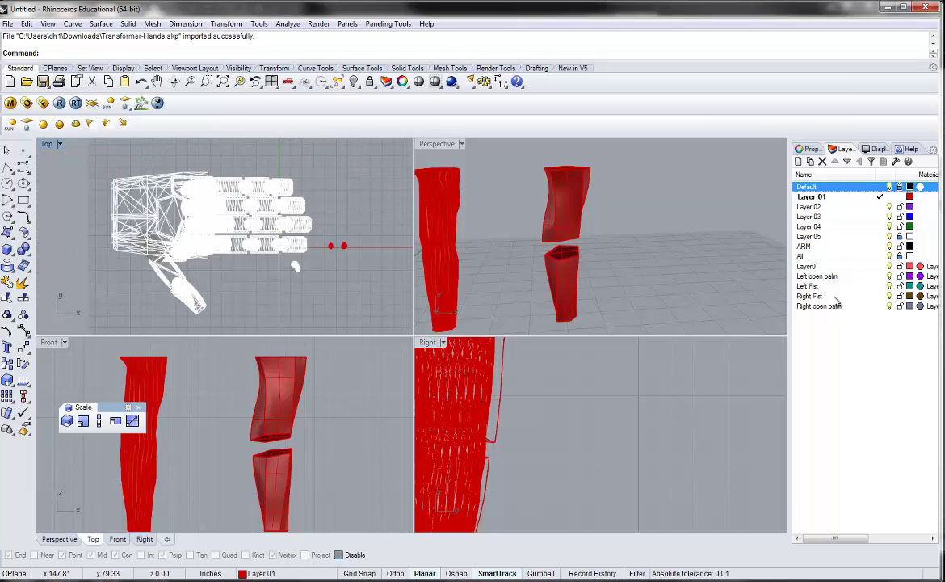
click(890, 266)
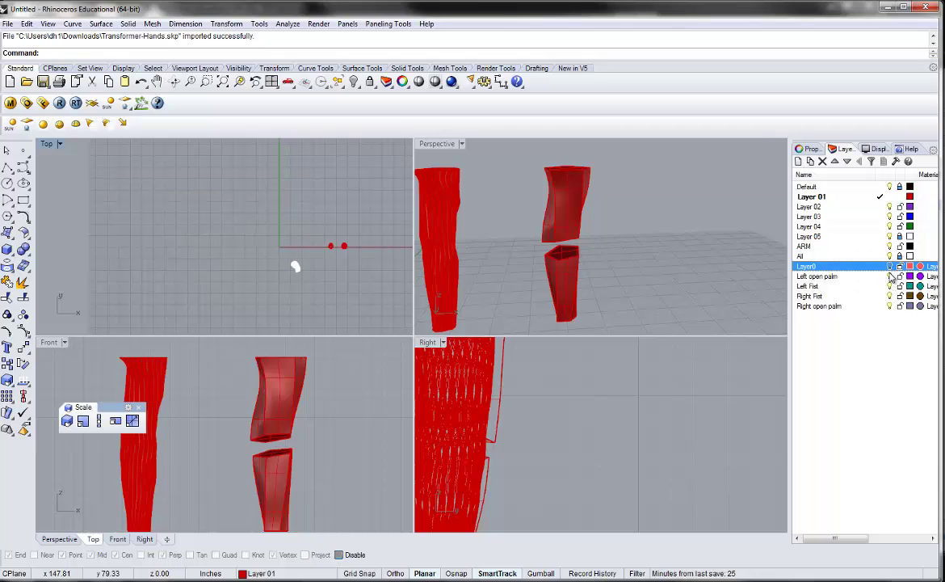
click(891, 267)
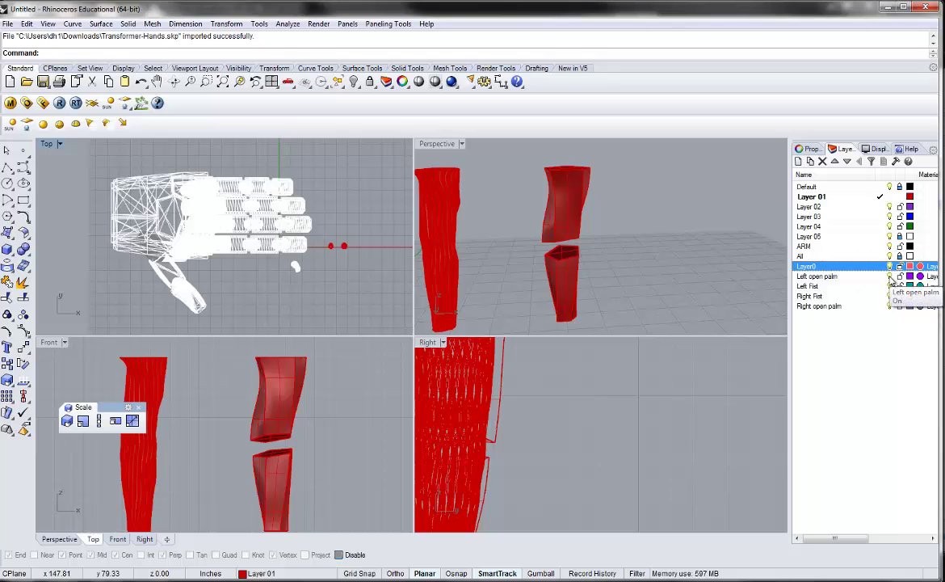
click(890, 277)
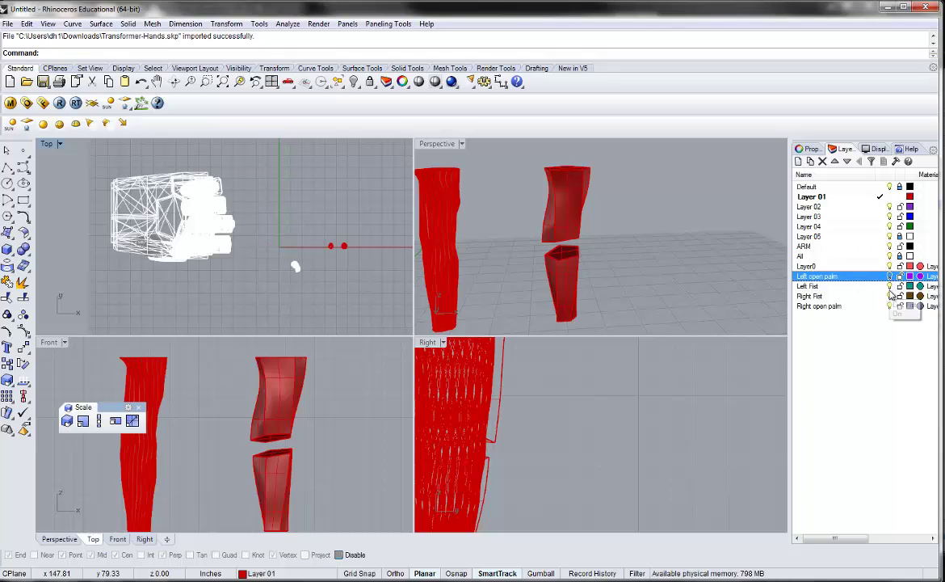
click(891, 306)
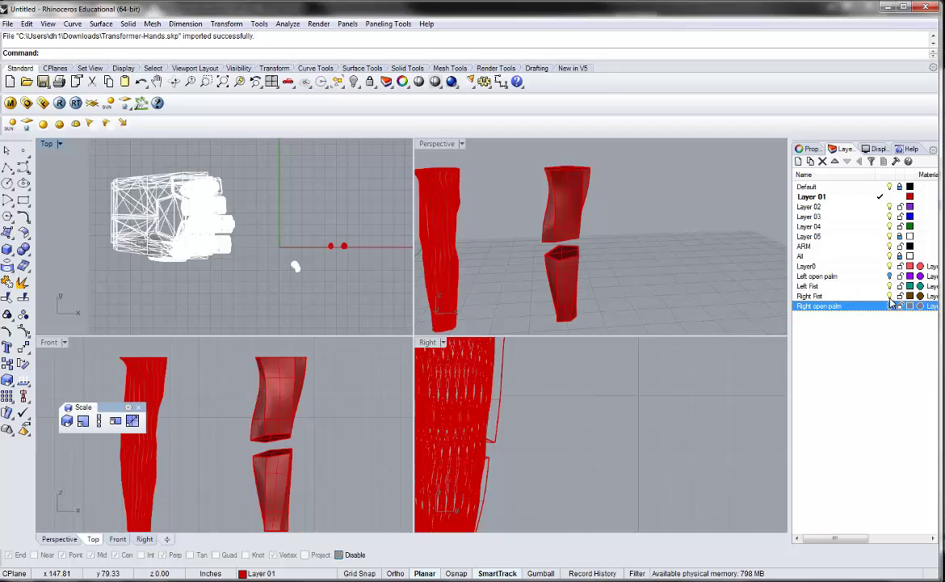
click(891, 298)
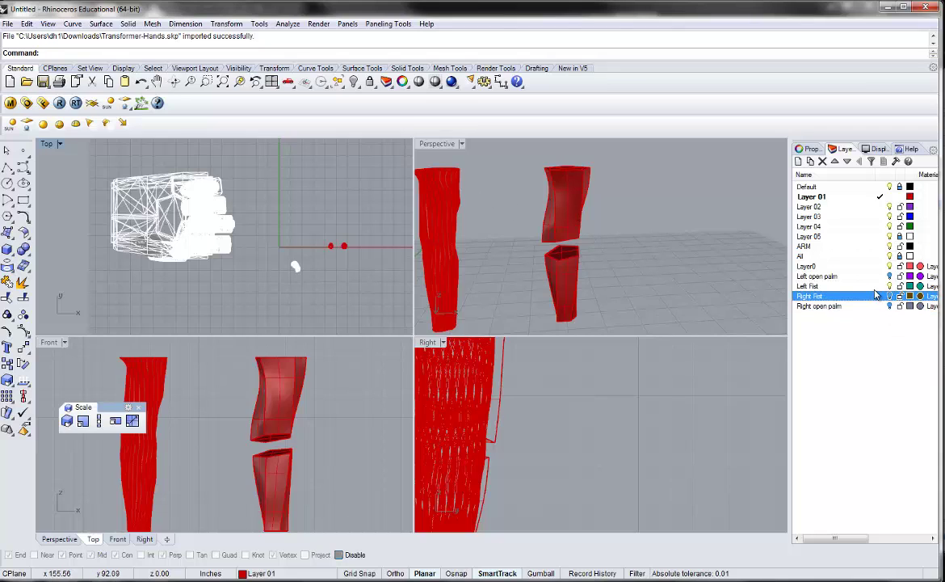
Move the selected fist blocks away from the limb pieces, past the edge of the grid in the Top view
click(208, 213)
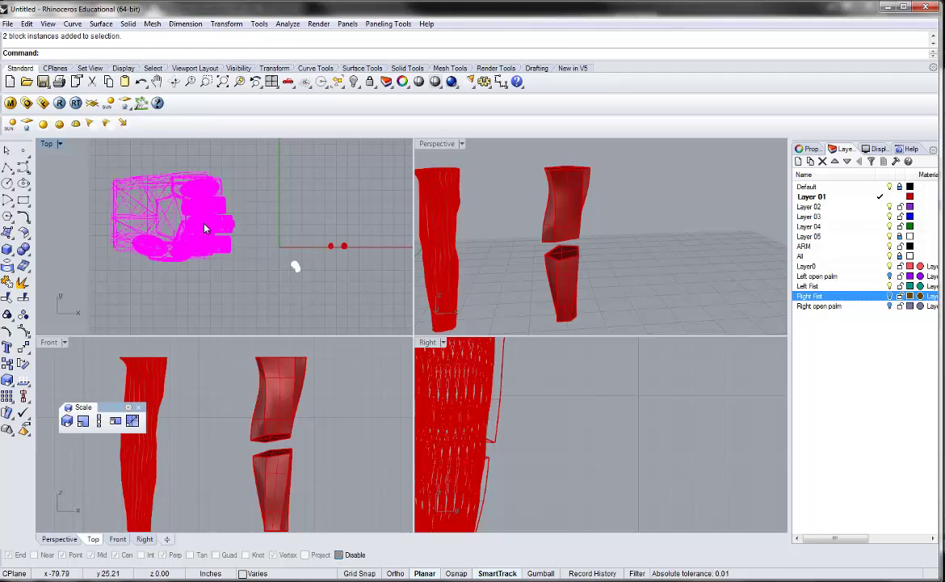
scroll(206, 229, down, 3)
drag(197, 224, 150, 254)
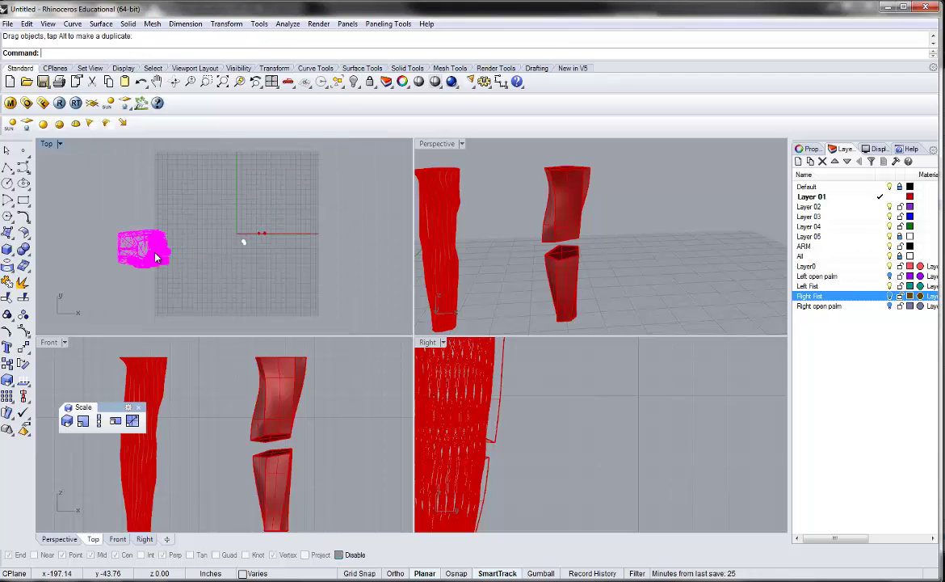
Rotate the selected hand blocks in the maximized Front view so that the wrist points straight up
double_click(47, 343)
scroll(323, 384, down, 5)
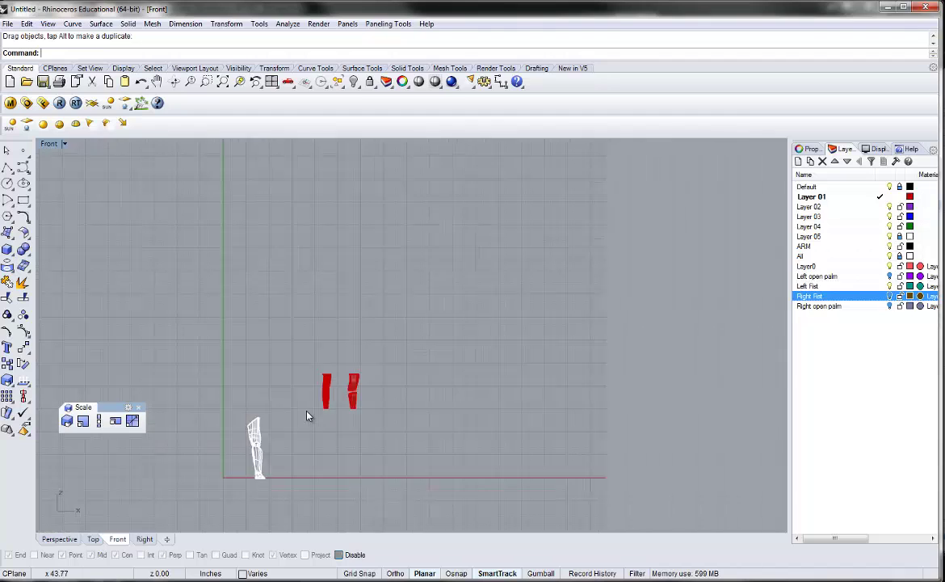
scroll(307, 416, down, 3)
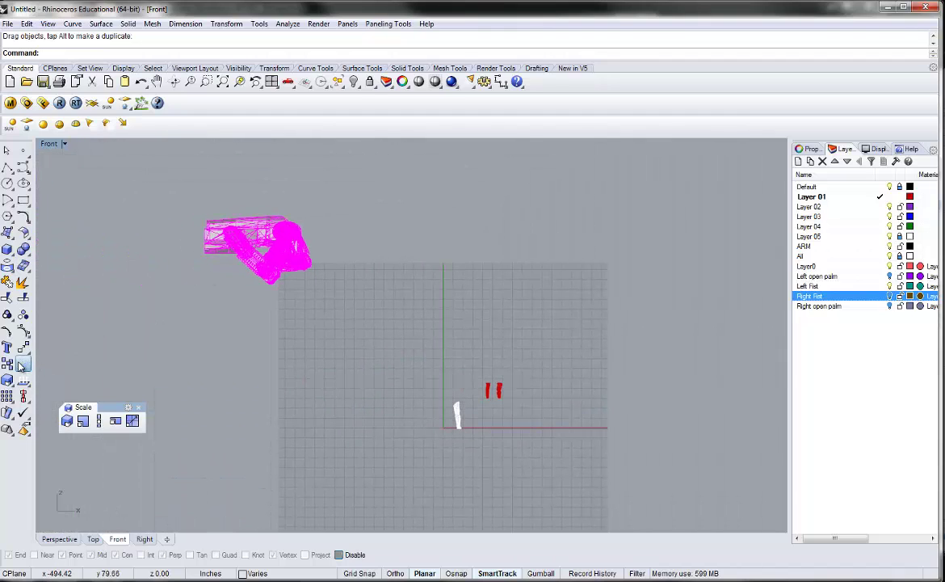
click(22, 366)
click(194, 230)
click(398, 229)
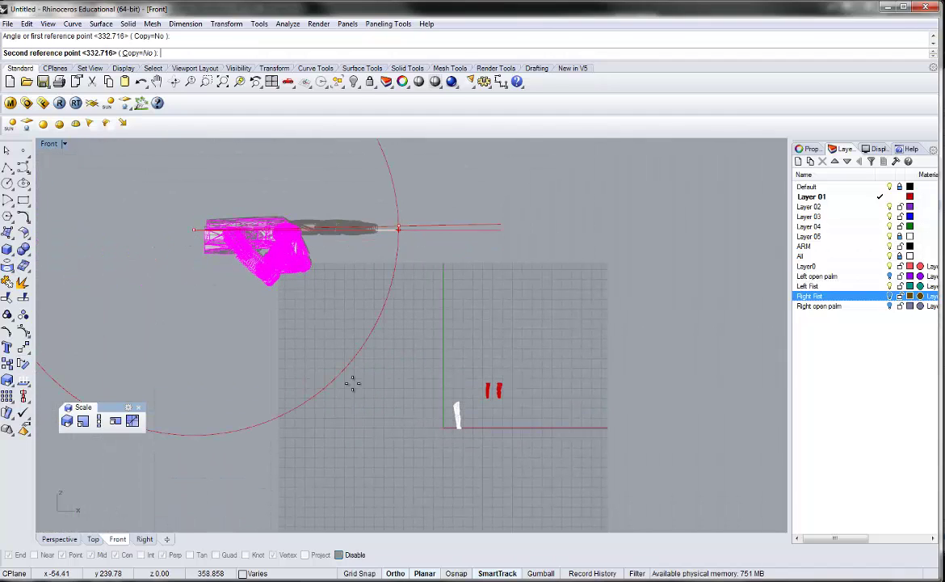
click(281, 366)
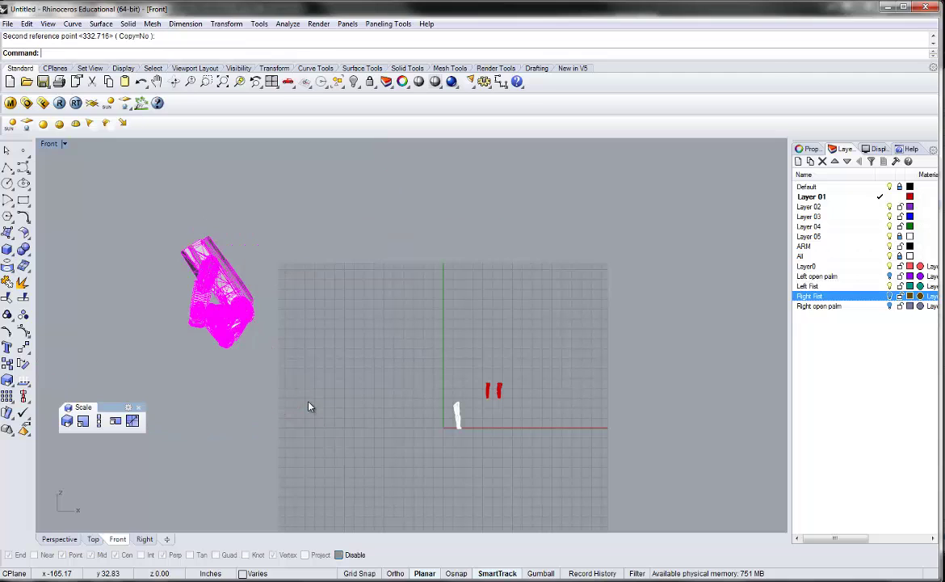
key(Return)
click(196, 232)
click(331, 249)
click(352, 345)
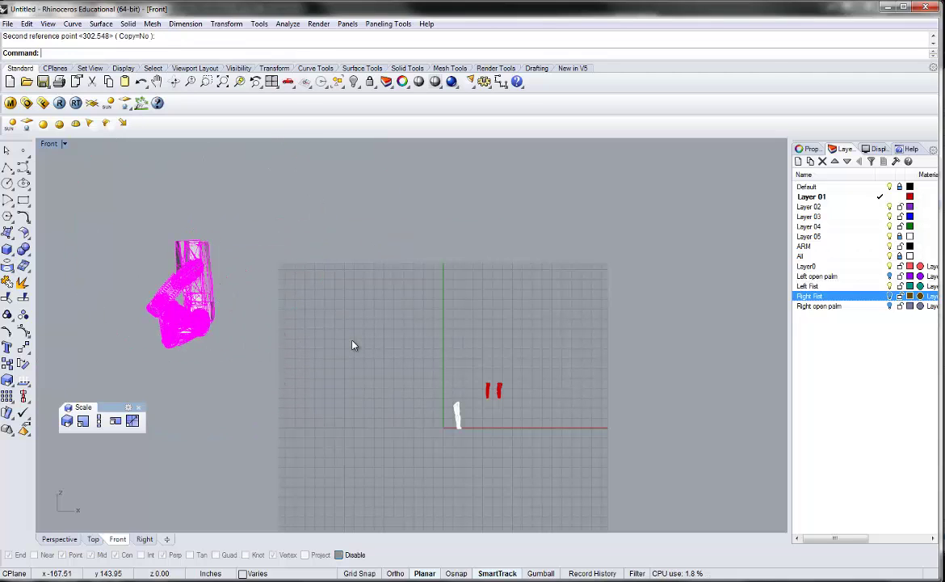
Try to explode the rotated hand blocks repeatedly down to their individual meshes
click(22, 282)
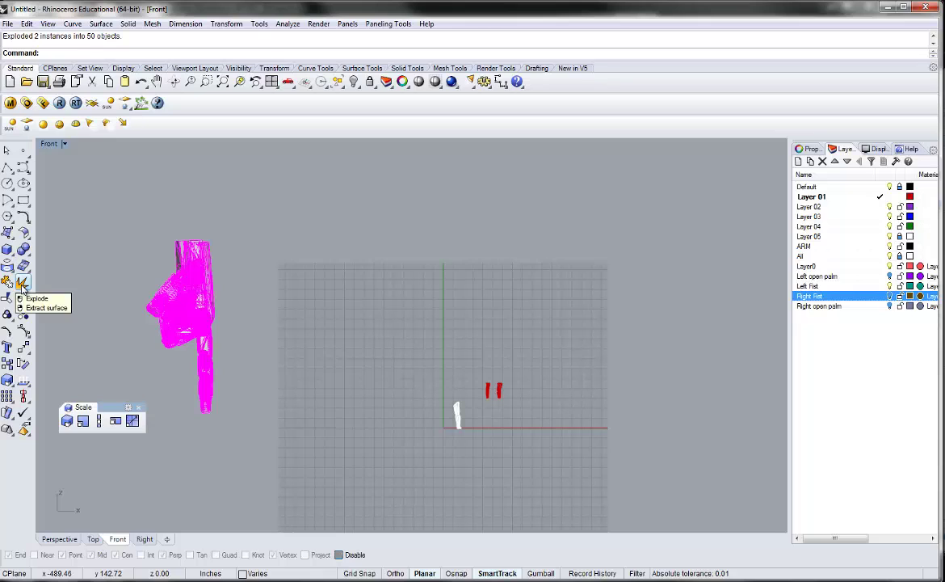
click(21, 282)
click(21, 282)
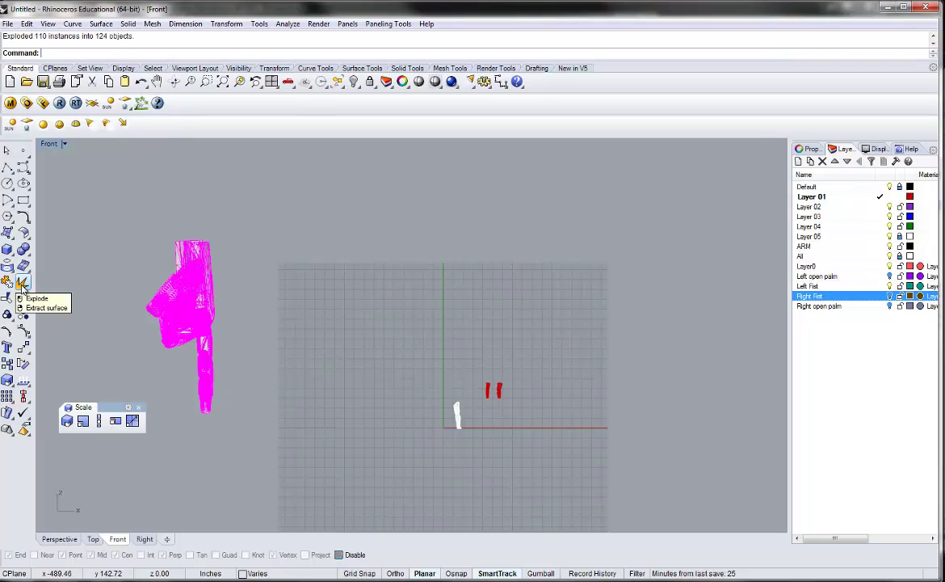
click(22, 282)
click(22, 282)
click(21, 282)
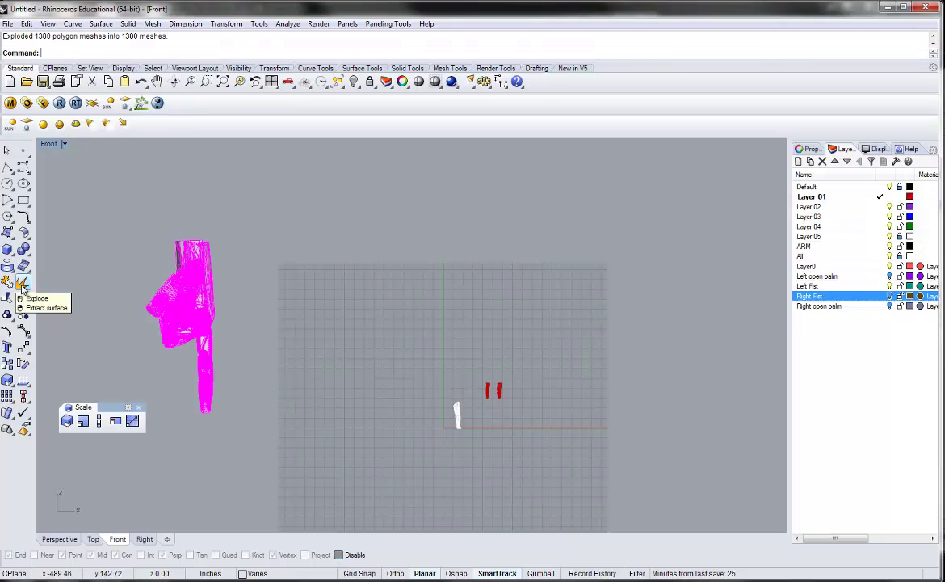
click(125, 266)
click(145, 283)
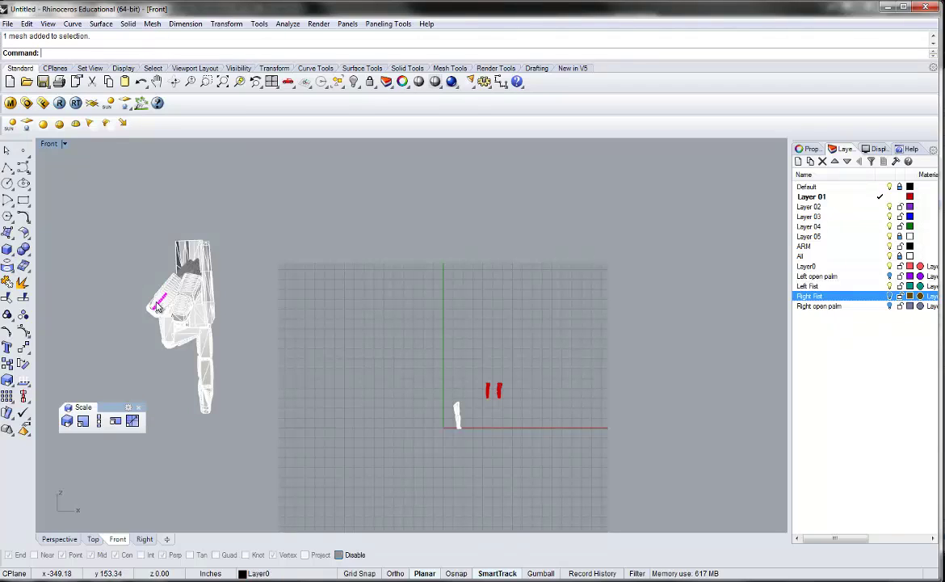
Undo the repeated explodes one by one, picking finger parts between undos to check how the hand is grouped
scroll(165, 300, up, 2)
key(ctrl+z)
click(157, 281)
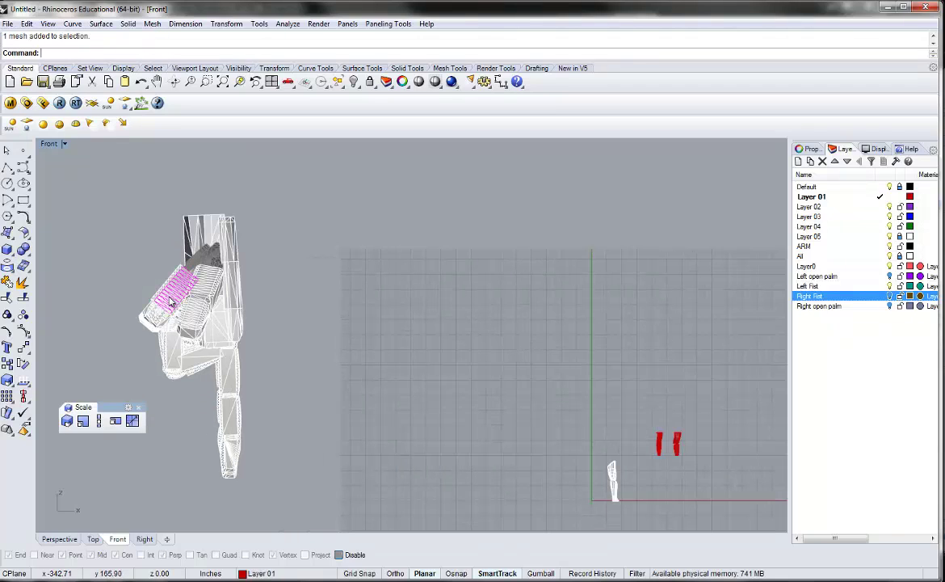
key(ctrl+z)
click(159, 299)
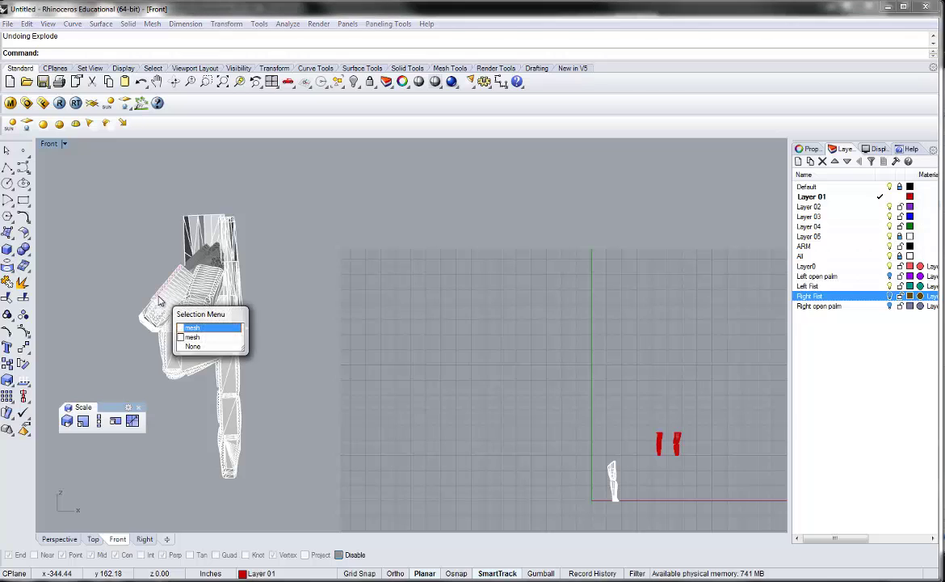
click(188, 331)
key(Escape)
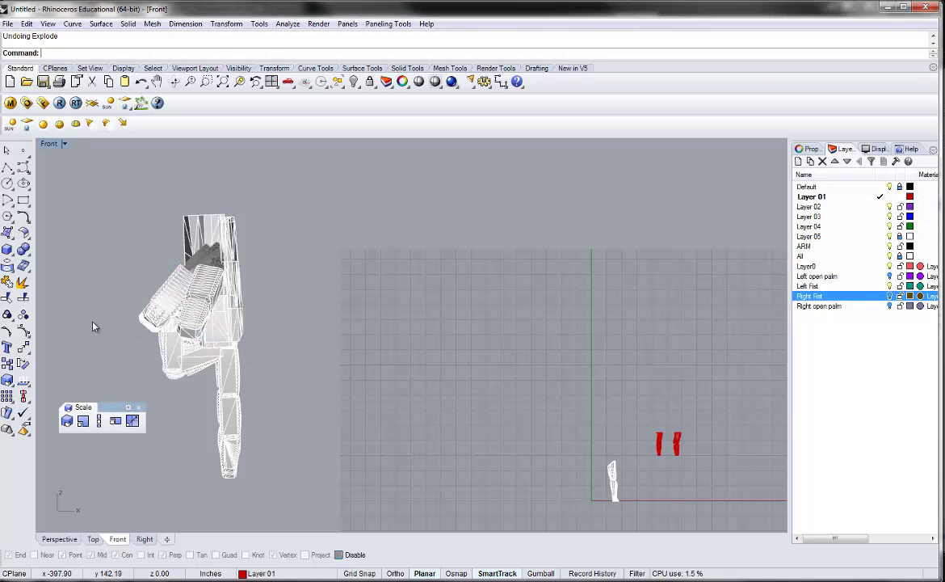
key(ctrl+z)
click(155, 312)
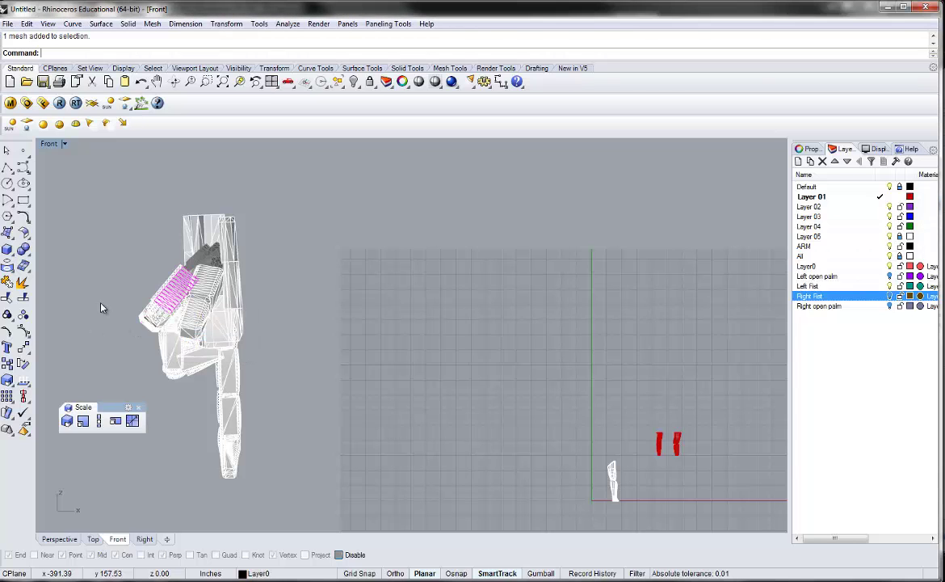
key(ctrl+z)
click(152, 313)
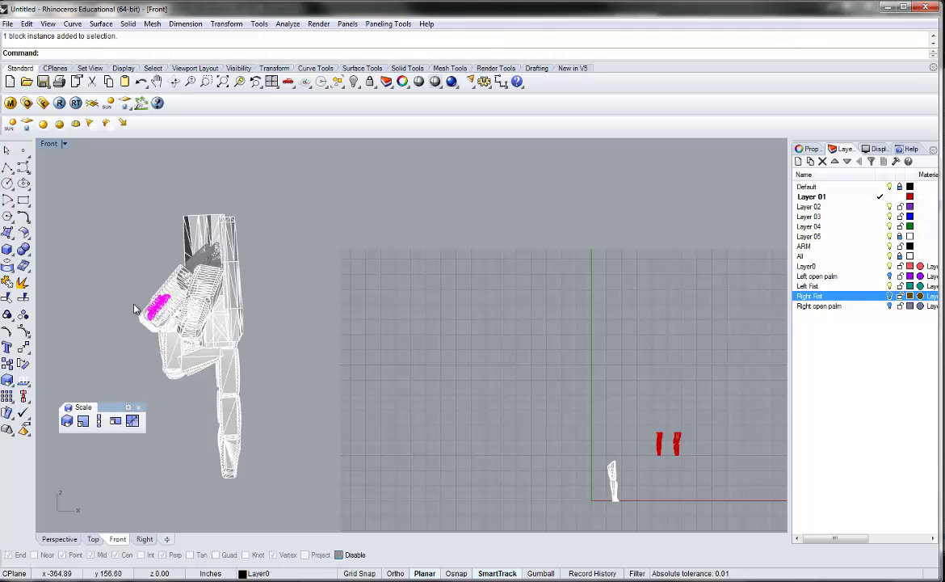
key(ctrl+z)
click(171, 303)
key(ctrl+z)
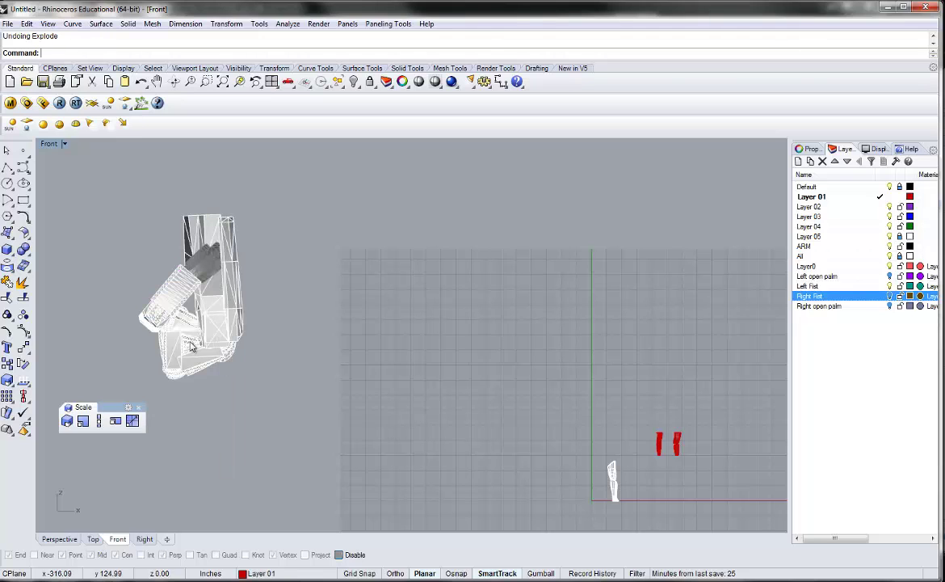
Make Left open palm the current layer and show its hand alongside the fist
click(210, 330)
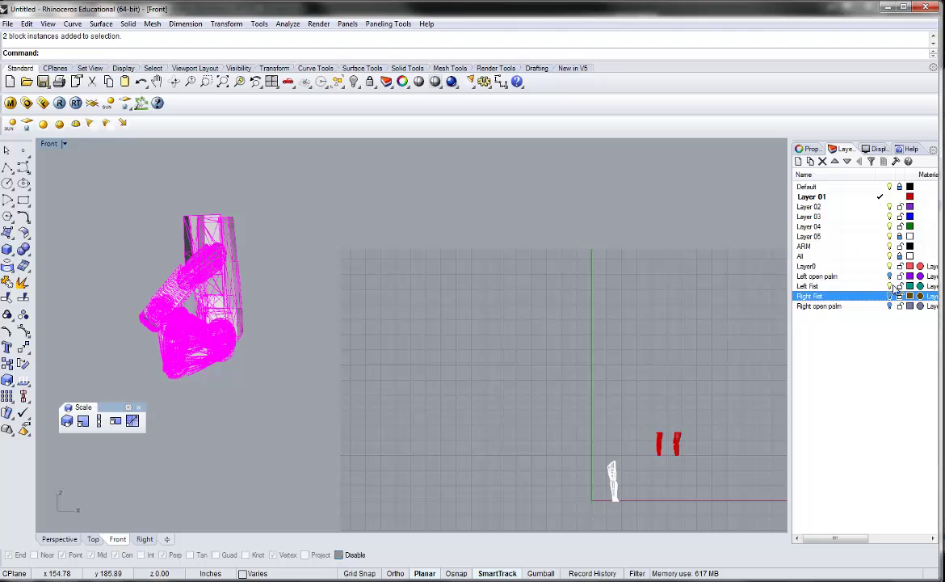
click(881, 276)
click(283, 384)
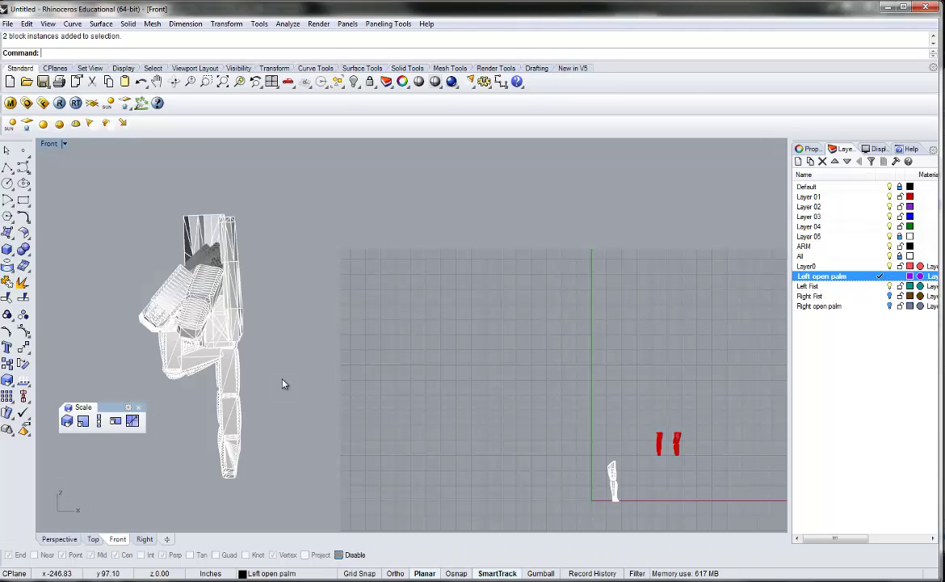
Ungroup the two hand blocks and delete the open palm block
click(238, 406)
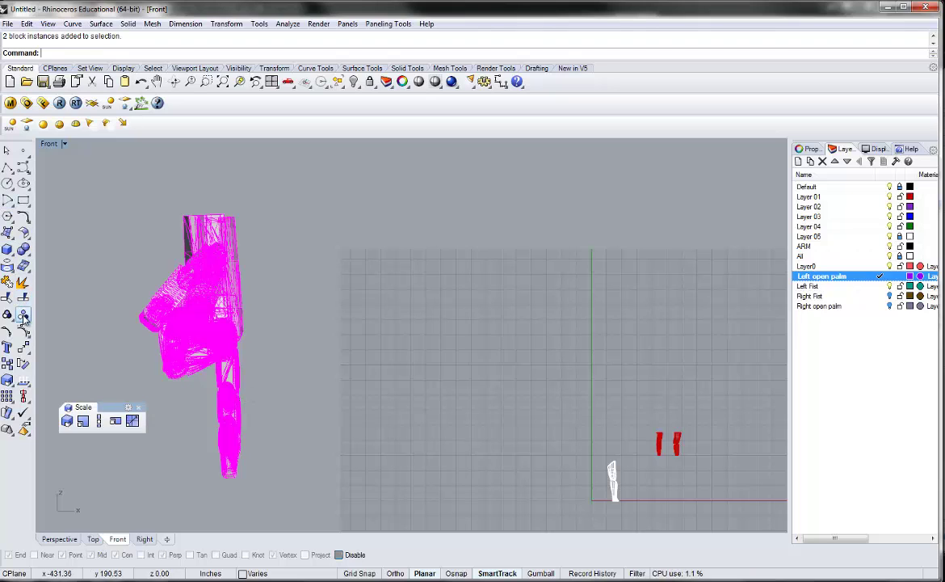
right_click(10, 282)
click(168, 407)
click(233, 418)
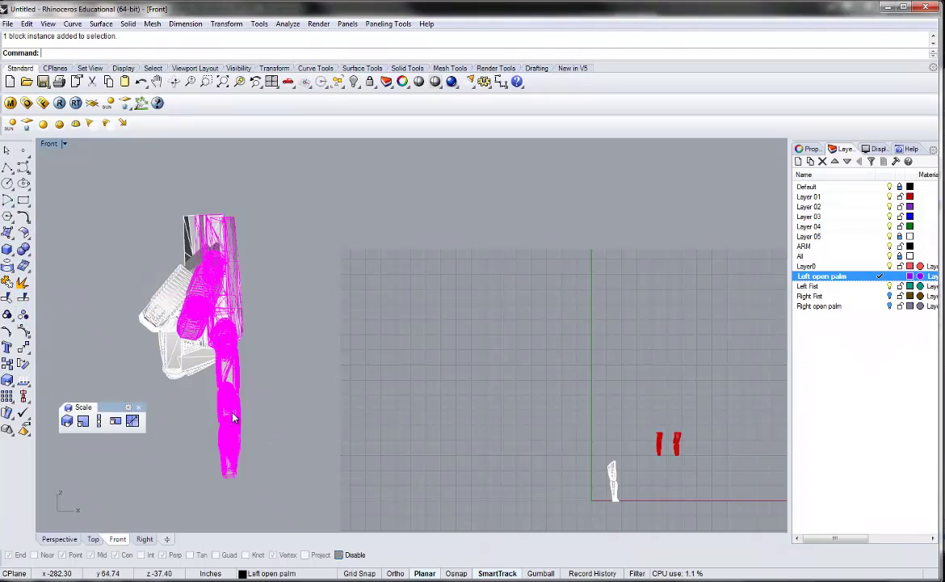
key(Delete)
Move the remaining fist block closer to the limb pieces in the Front view and explode it through two block levels
click(214, 321)
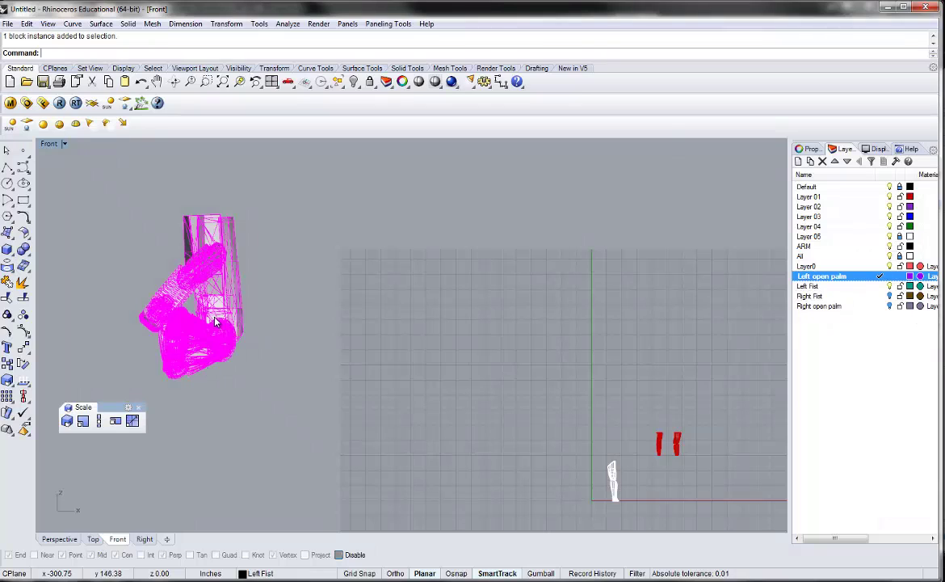
drag(222, 303, 415, 321)
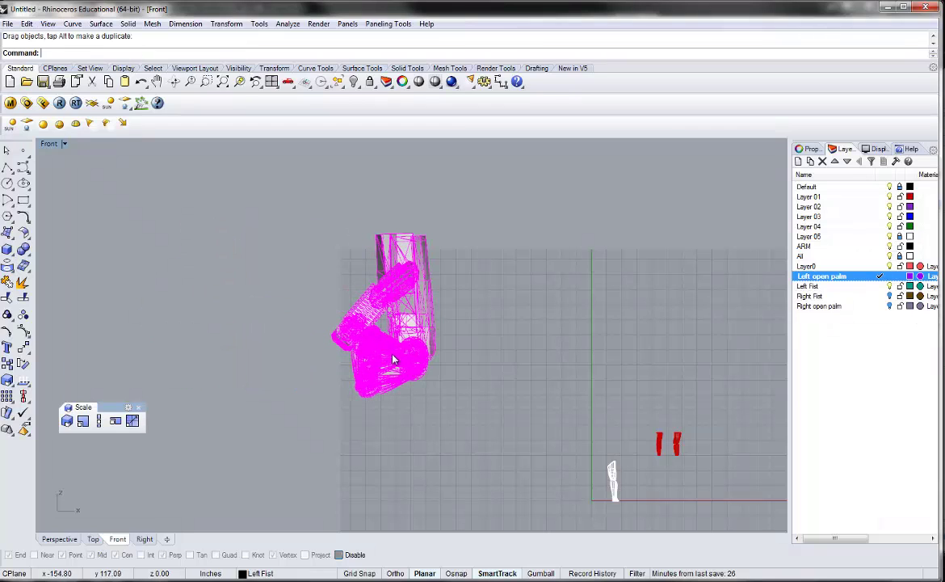
click(23, 283)
click(291, 287)
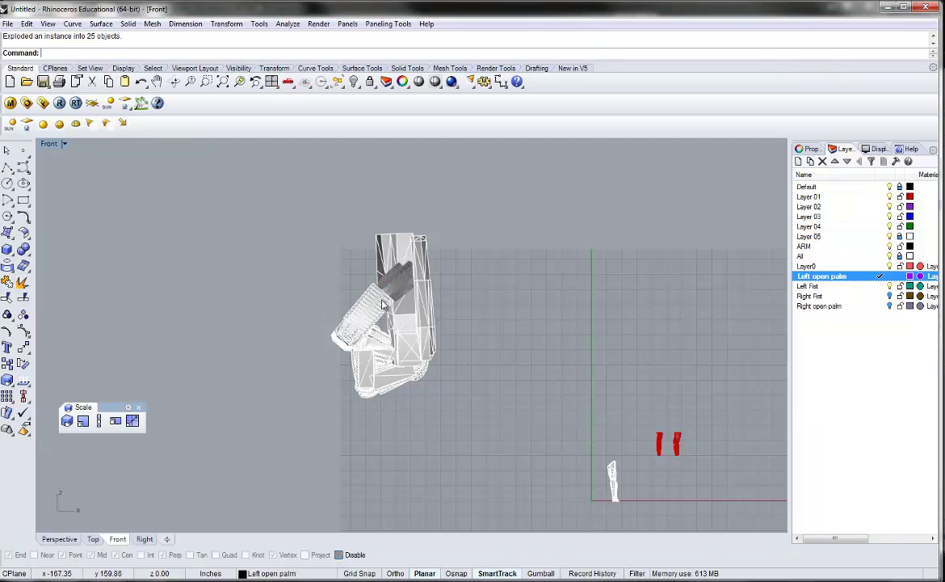
click(407, 266)
click(315, 235)
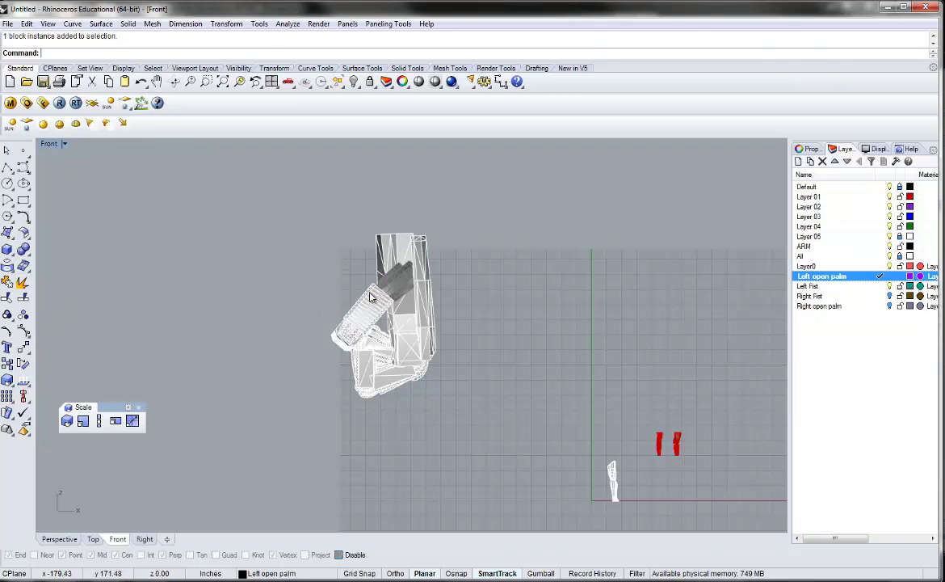
drag(454, 206, 312, 404)
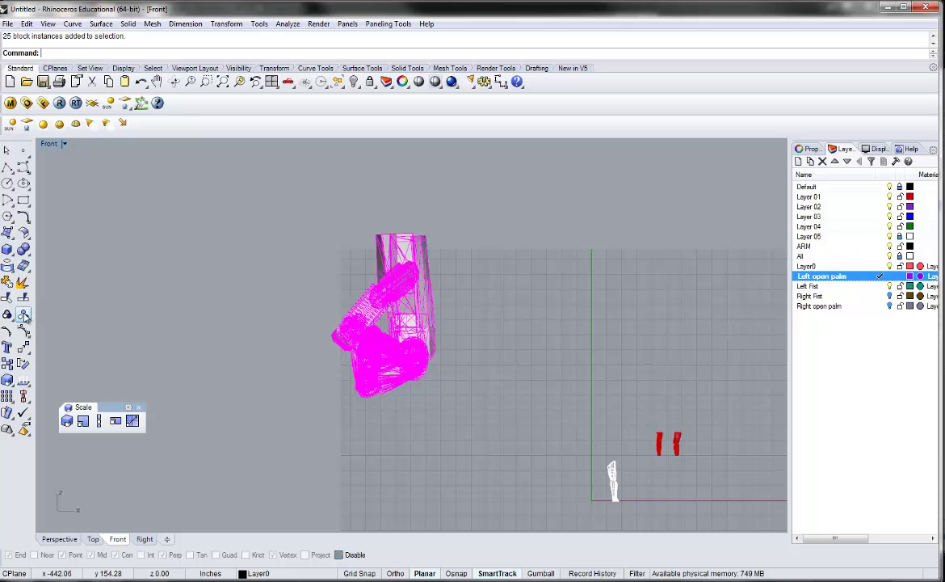
click(22, 284)
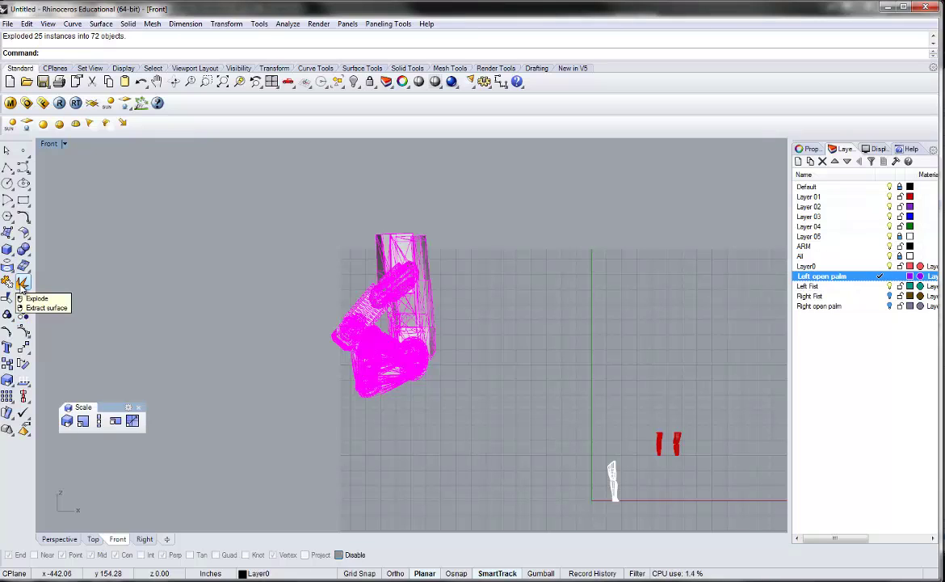
Select only the block instances remaining in the fist with SelBlockInstance and explode them one level
click(487, 204)
drag(487, 205, 291, 408)
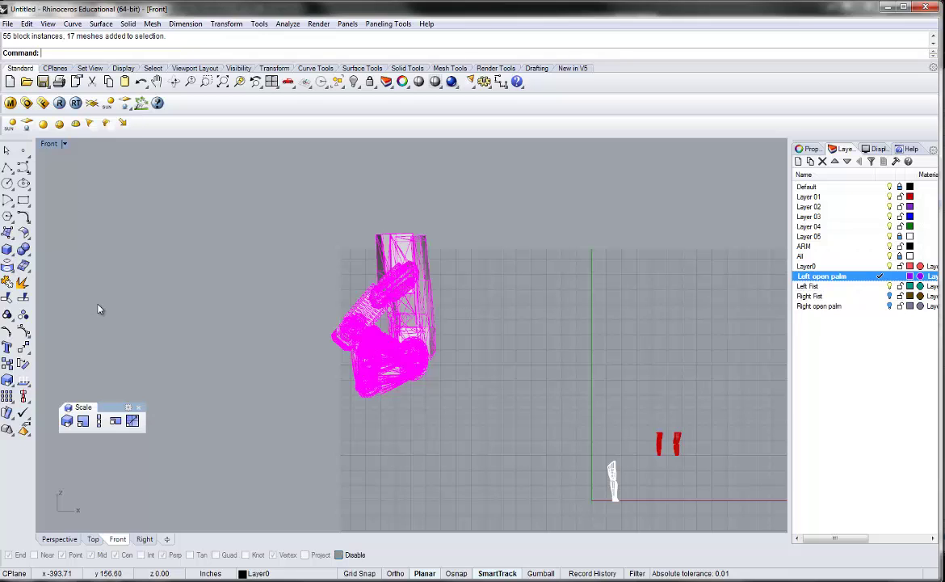
click(98, 310)
text(BlockInstance)
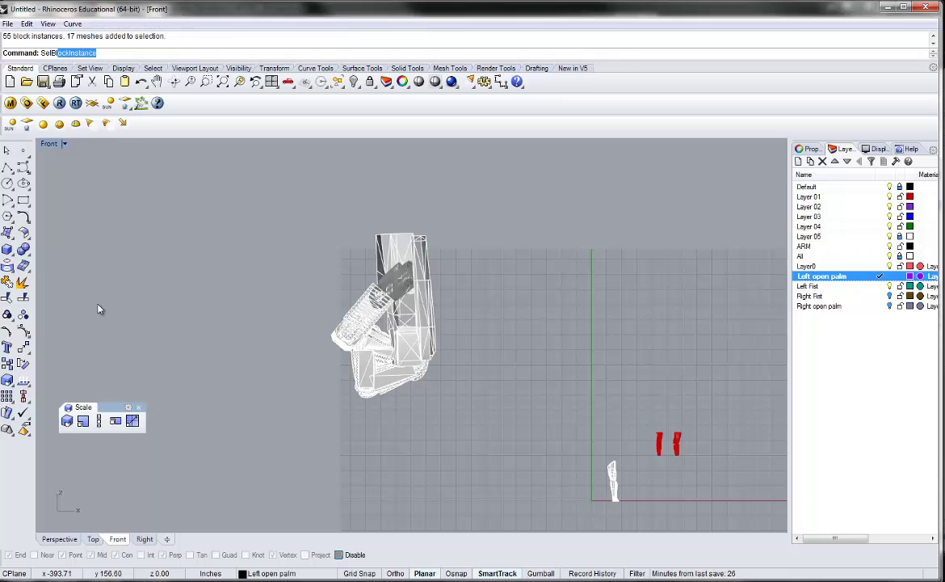
key(Return)
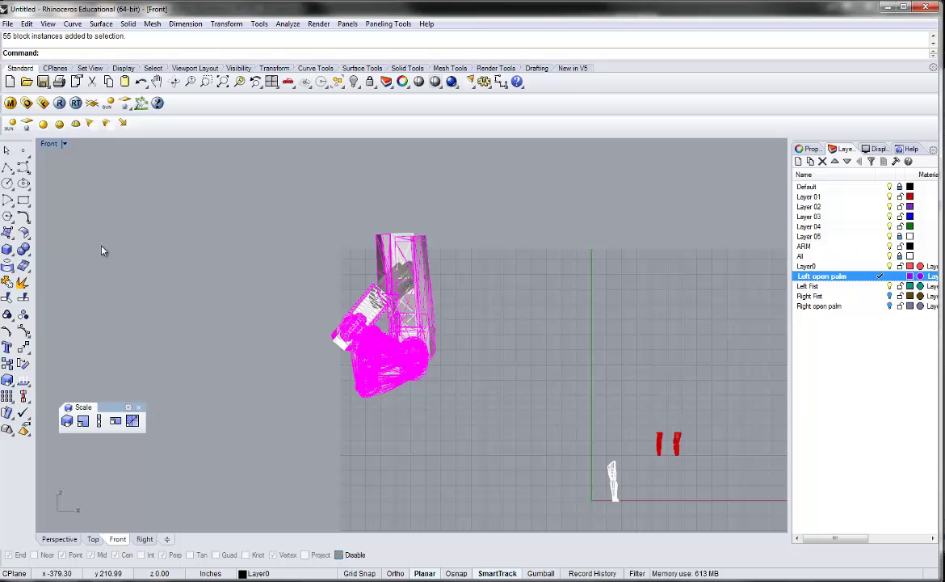
click(22, 282)
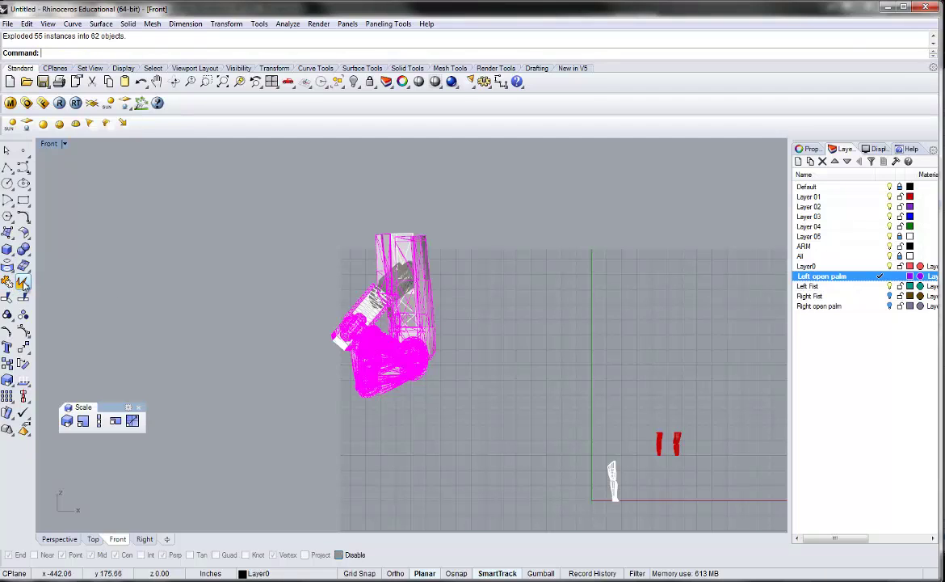
Explode the last block instances nested in the fist, so that it consists only of meshes
click(198, 291)
key(Return)
key(Escape)
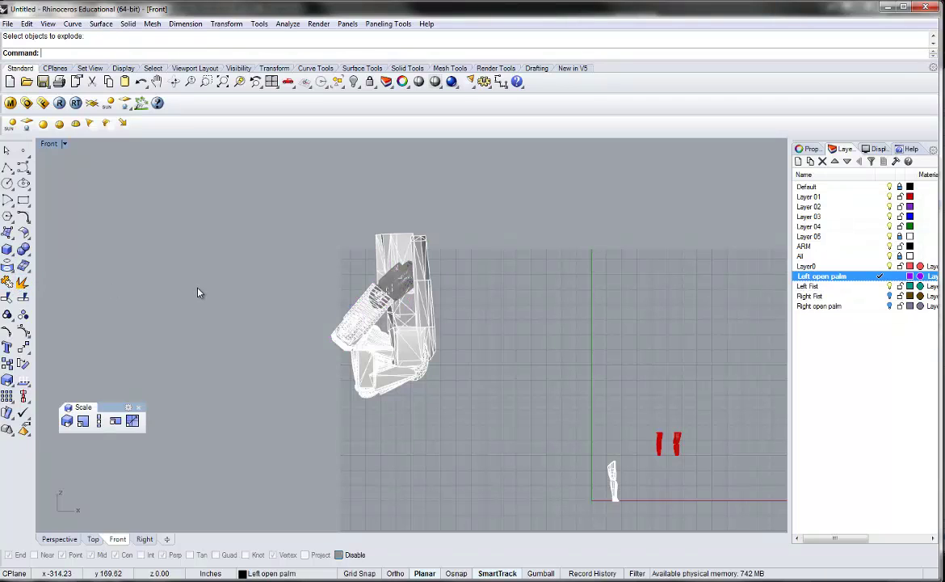
text(SelBlockInstance)
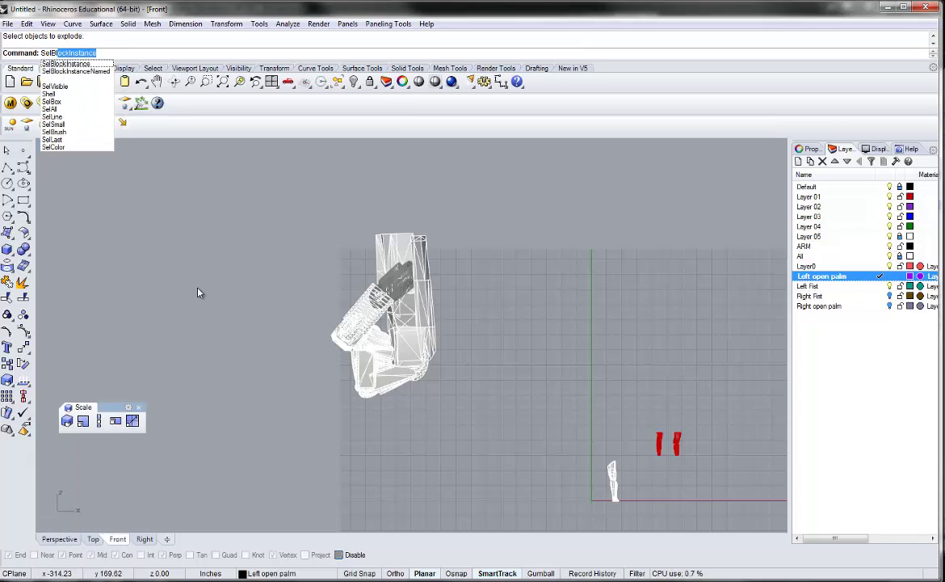
key(Return)
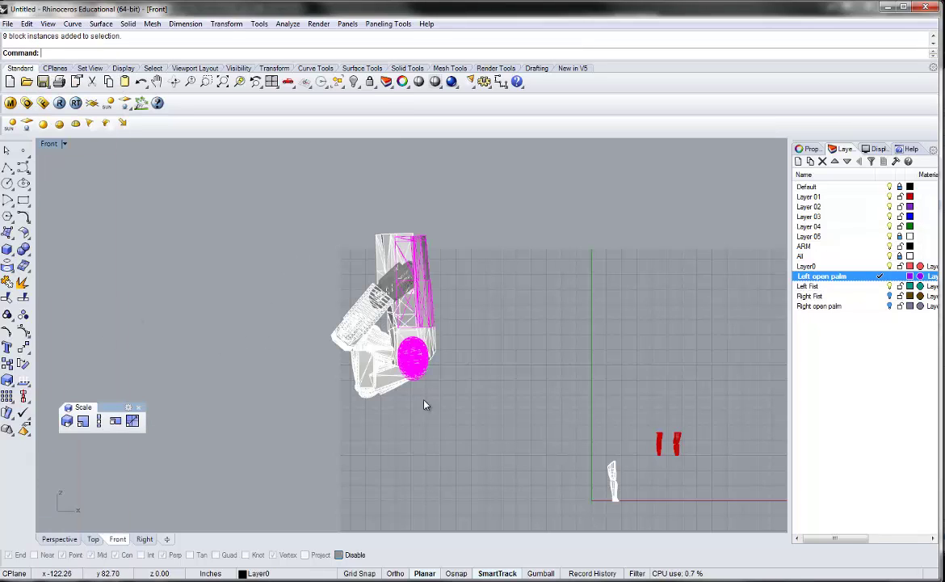
click(22, 284)
click(174, 291)
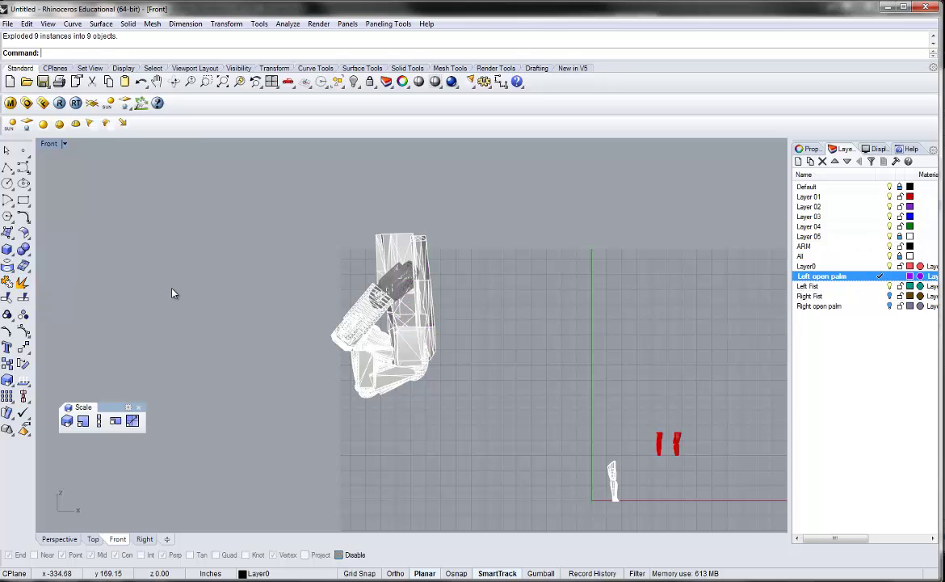
Convert all of the fist's meshes to NURBS polysurfaces with MeshToNURB
drag(490, 211, 301, 433)
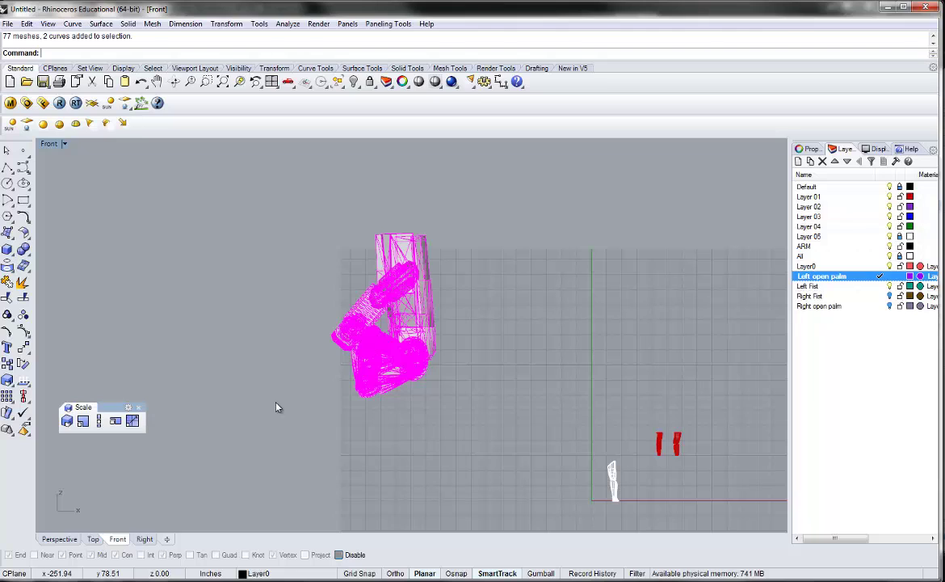
text(shToNURB)
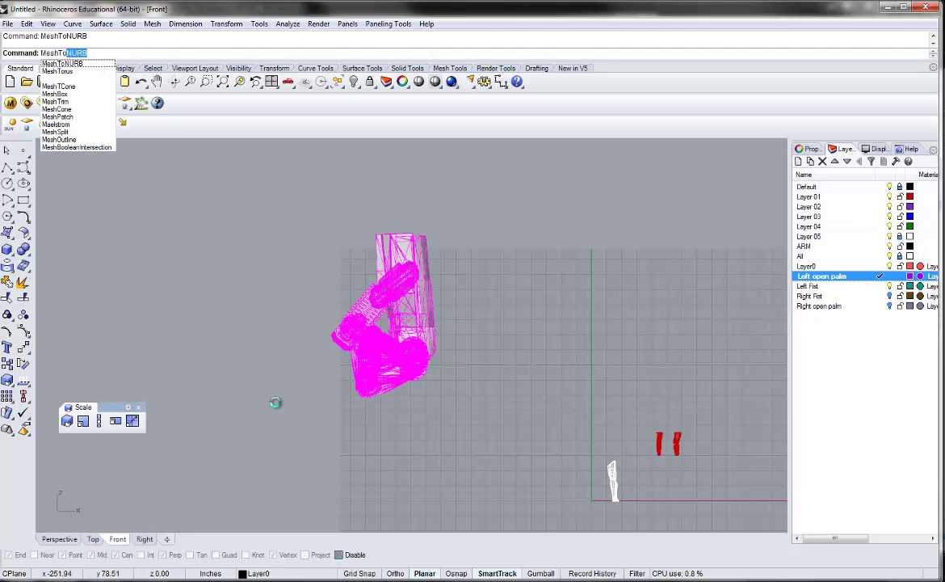
key(Return)
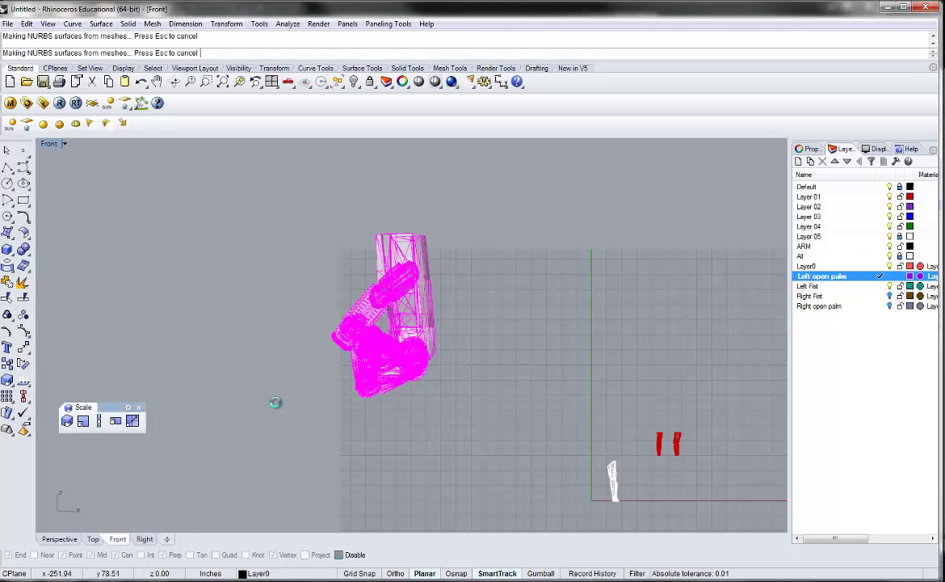
Move the original fist meshes sideways off the NURBS version and hide them
drag(419, 288, 583, 288)
click(440, 250)
drag(441, 250, 324, 449)
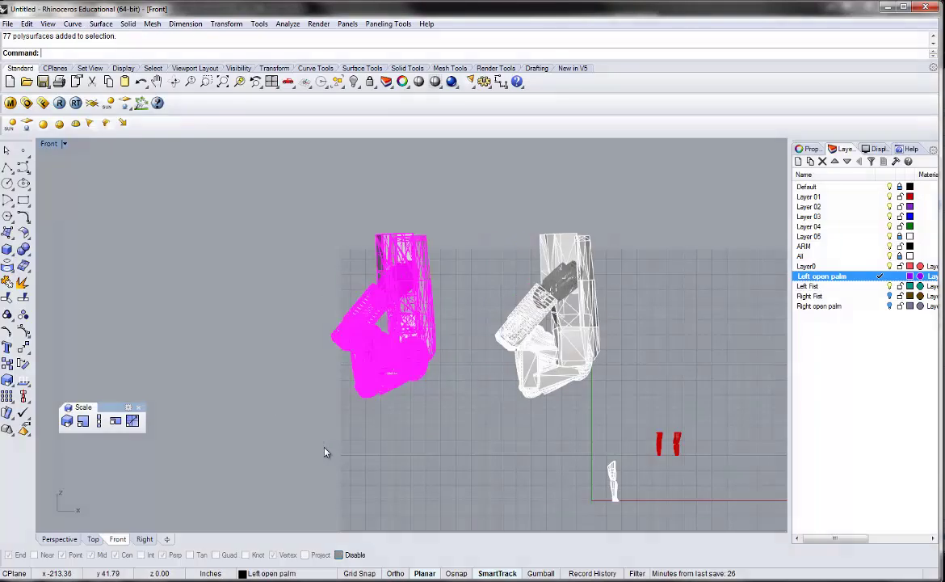
click(319, 411)
drag(331, 407, 329, 404)
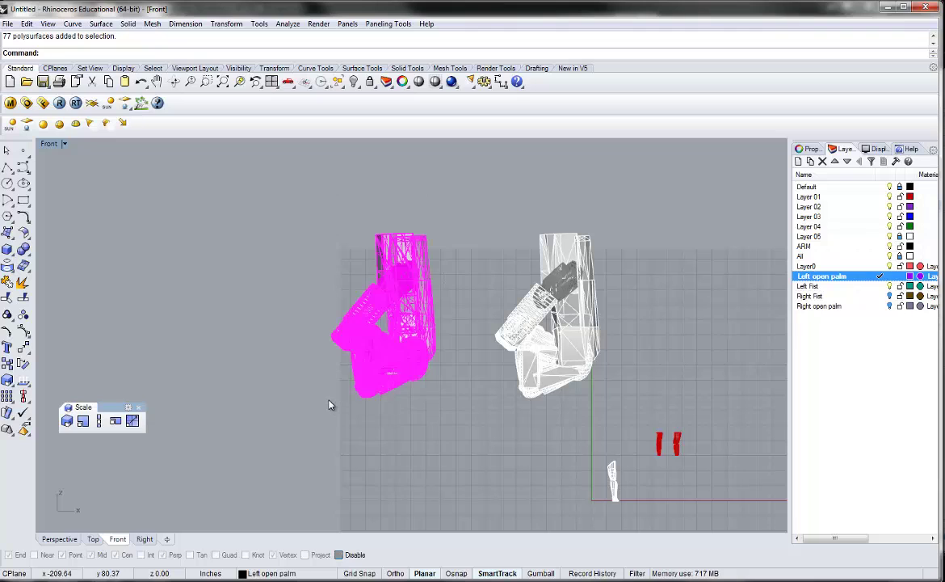
click(612, 207)
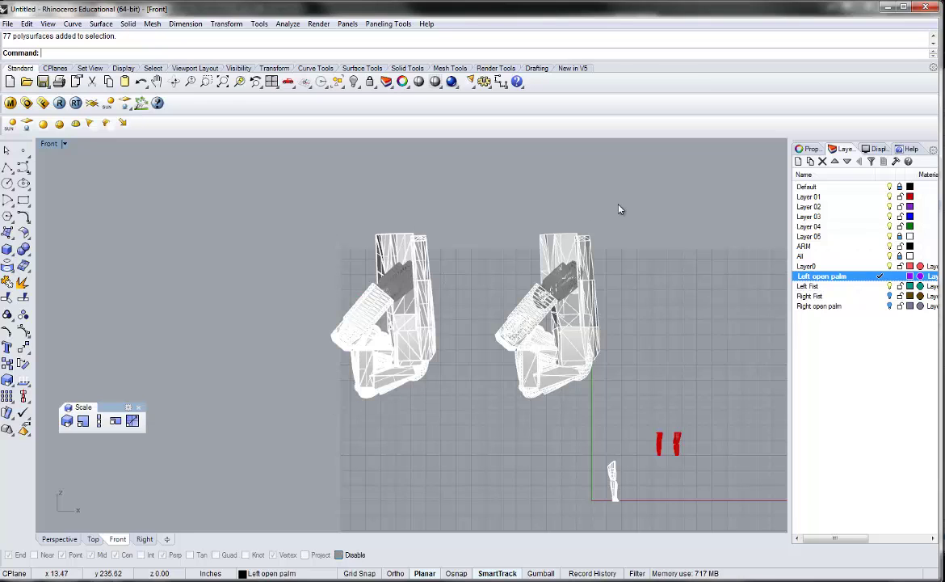
drag(494, 414, 489, 416)
text(hide)
key(Return)
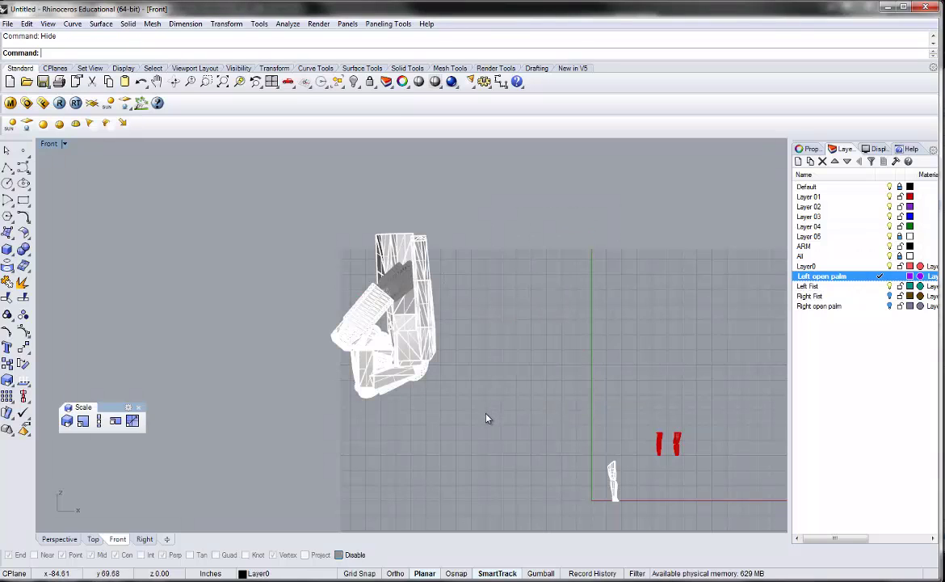
Scale the fist polysurfaces down in 3D to about 0.15 and move them below the faceted limb pieces
scroll(367, 451, down, 3)
drag(322, 439, 321, 436)
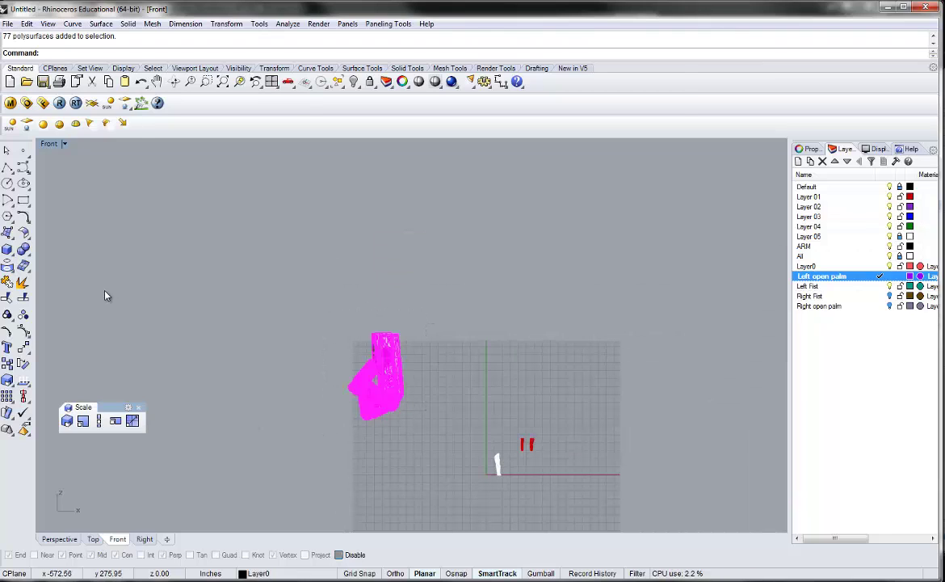
click(71, 424)
click(385, 331)
click(556, 330)
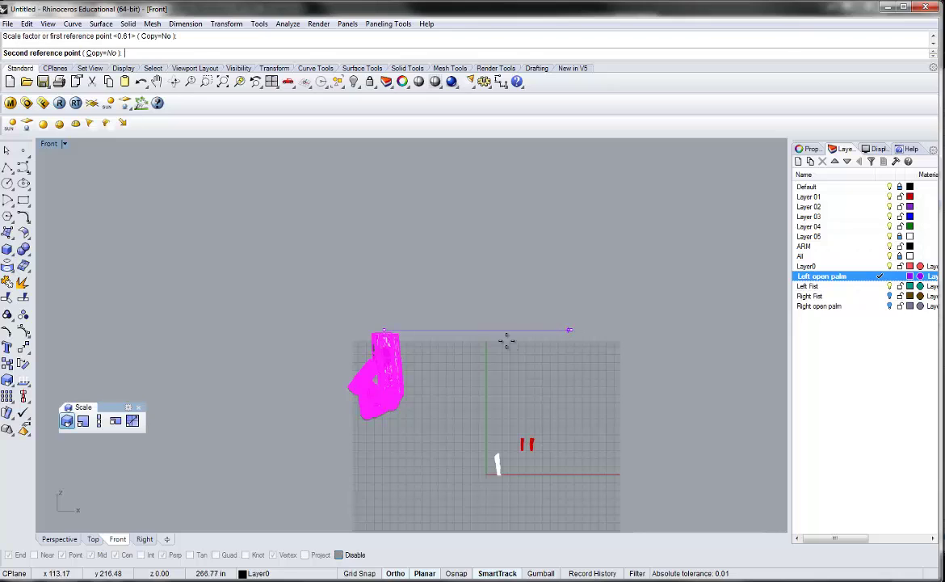
click(388, 342)
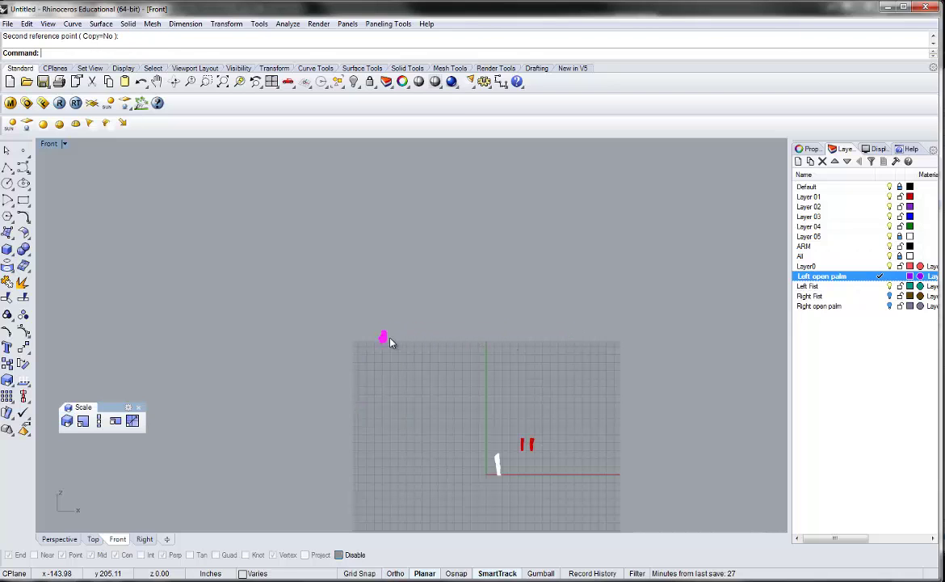
drag(385, 338, 538, 455)
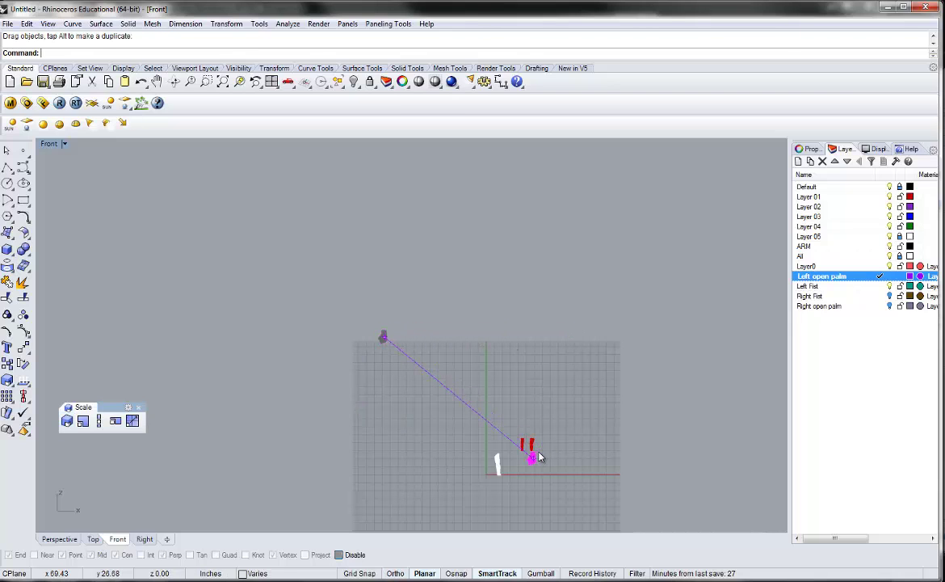
Scale the fist down again to suit the faceted forearm's narrow end and place it directly beneath that end
scroll(517, 441, up, 6)
right_drag(499, 417, 484, 395)
right_click(481, 431)
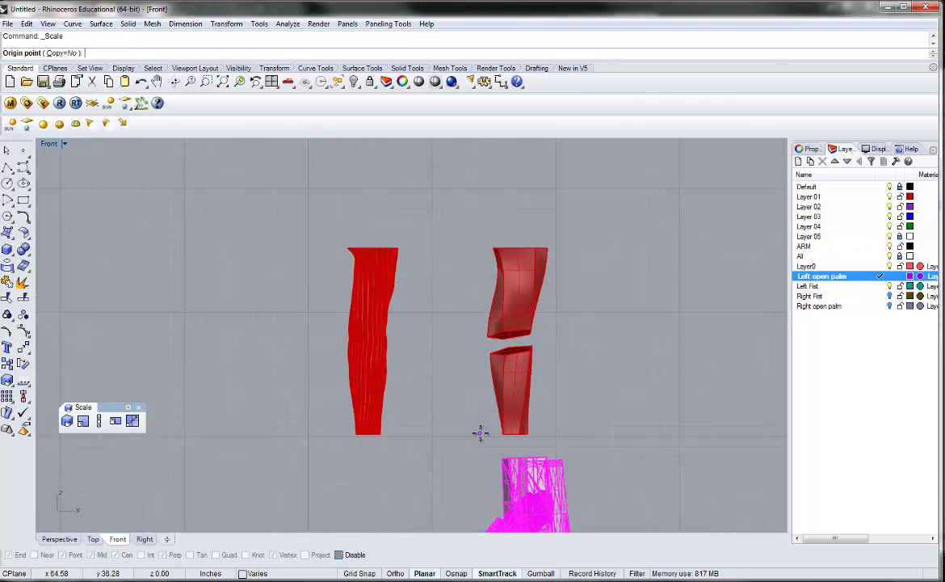
click(509, 446)
scroll(542, 436, down, 4)
click(688, 441)
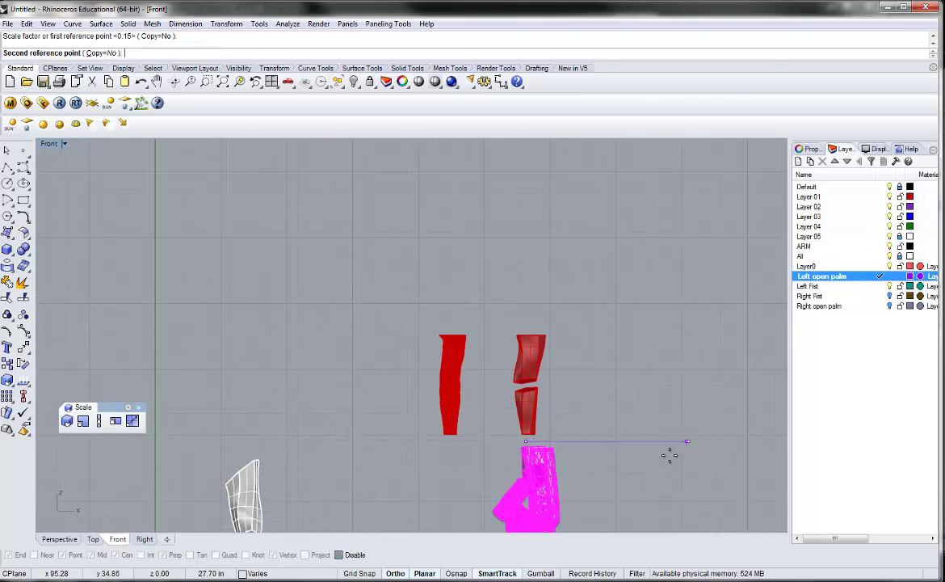
click(570, 457)
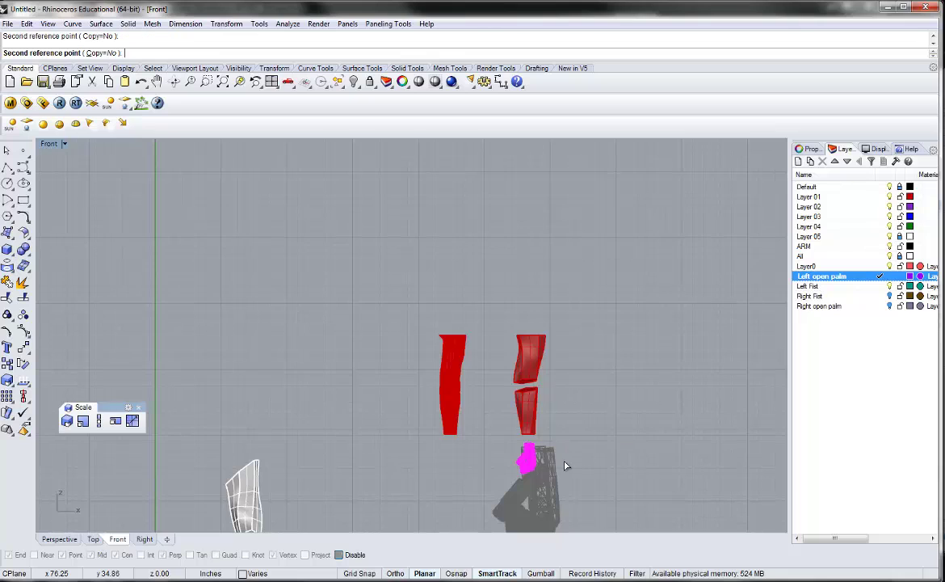
scroll(548, 459, up, 3)
scroll(548, 459, up, 3)
drag(478, 465, 479, 441)
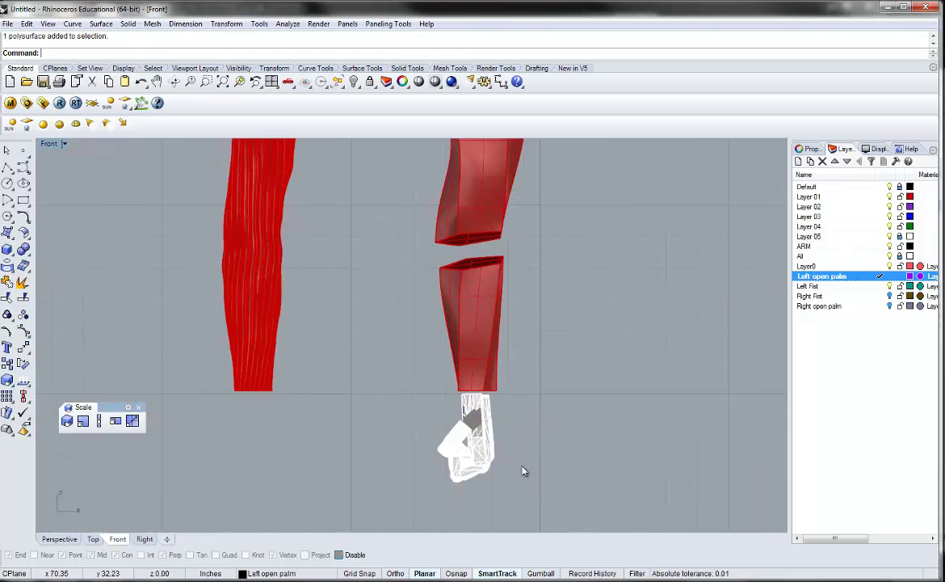
Switch to the Perspective view and examine the fist beneath the forearm piece from several angles
drag(394, 394, 393, 397)
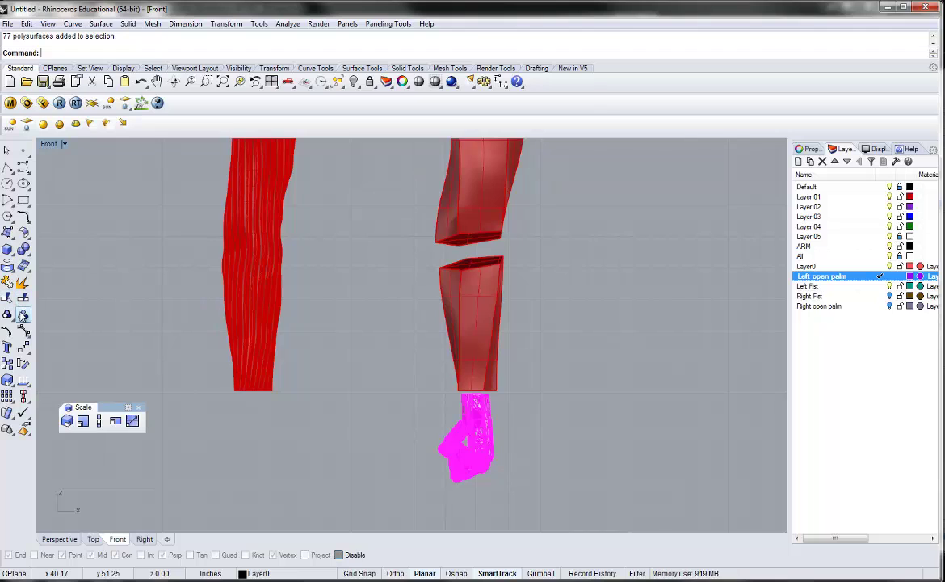
double_click(49, 146)
double_click(436, 143)
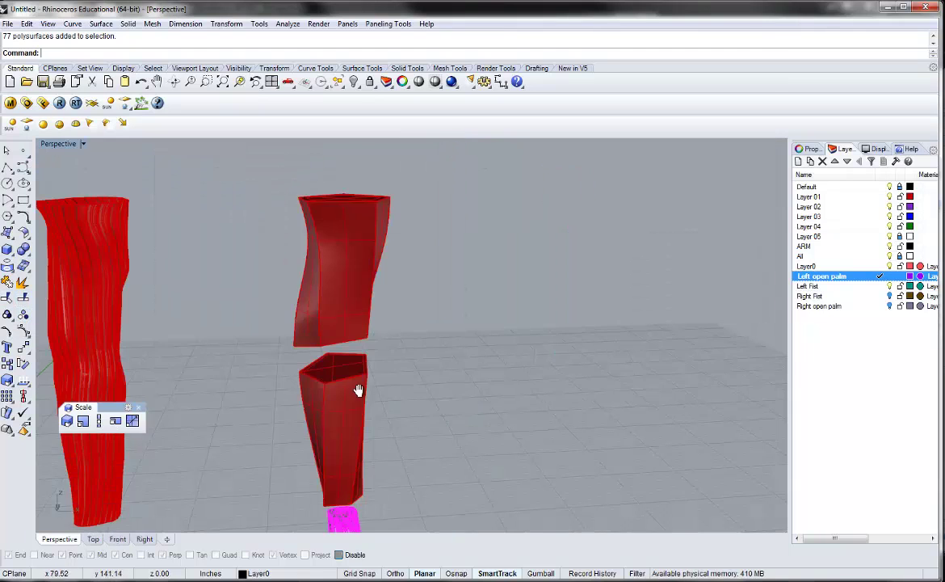
shift+right_drag(359, 390, 431, 212)
scroll(382, 373, up, 5)
click(517, 407)
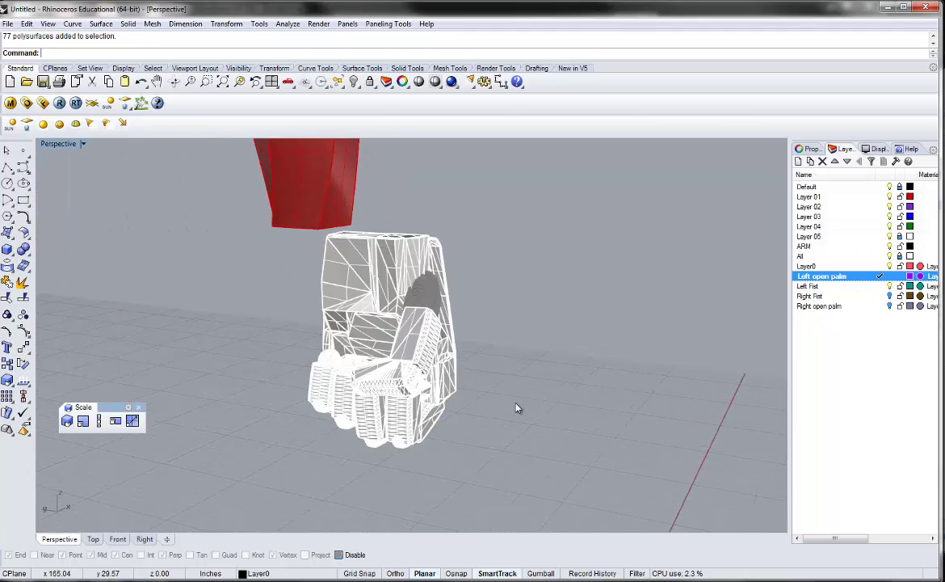
right_drag(482, 397, 409, 404)
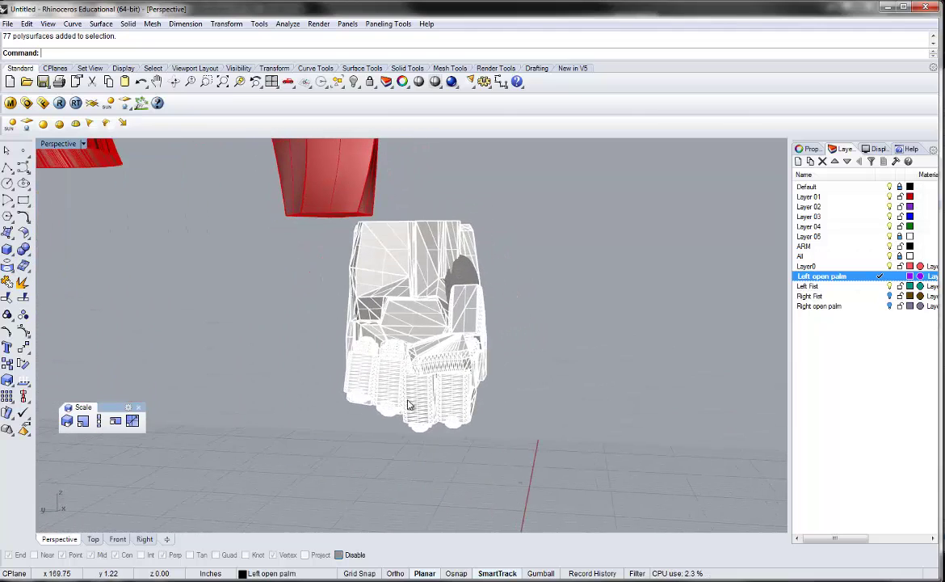
Apply CageEdit to the whole fist with a World bounding-box cage of 4 points per direction, degree 3 and Global region
drag(285, 249, 271, 228)
text(CageEd)
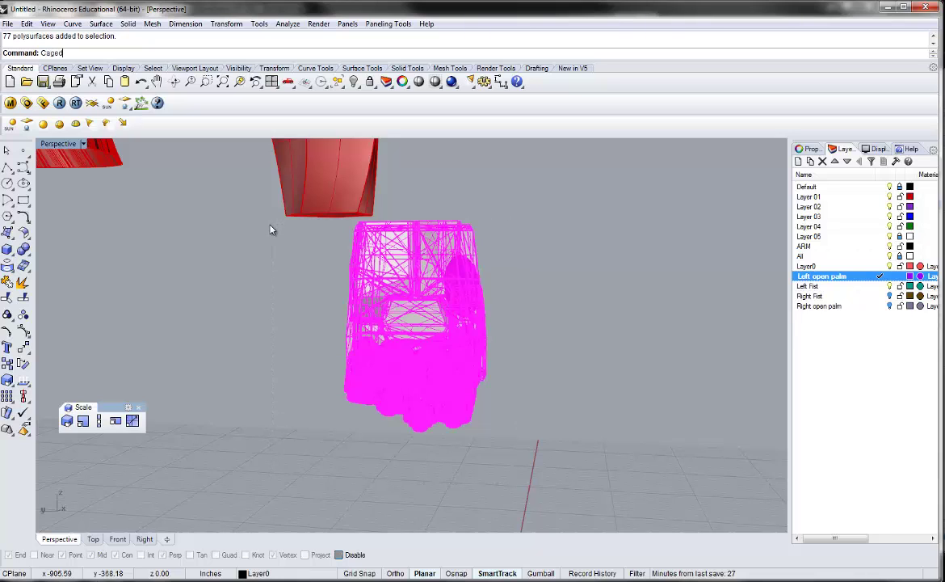
key(BackSpace)
text(Edit)
key(Return)
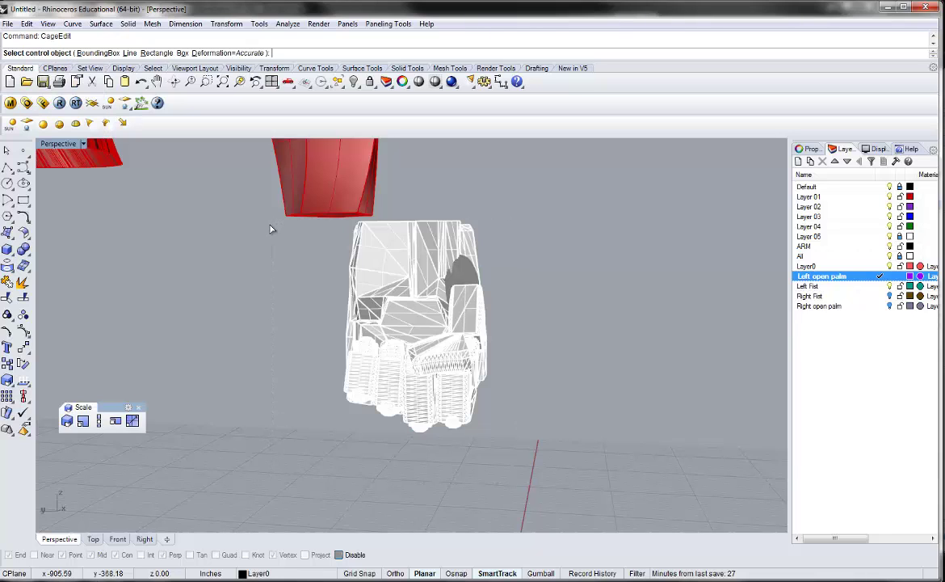
click(87, 53)
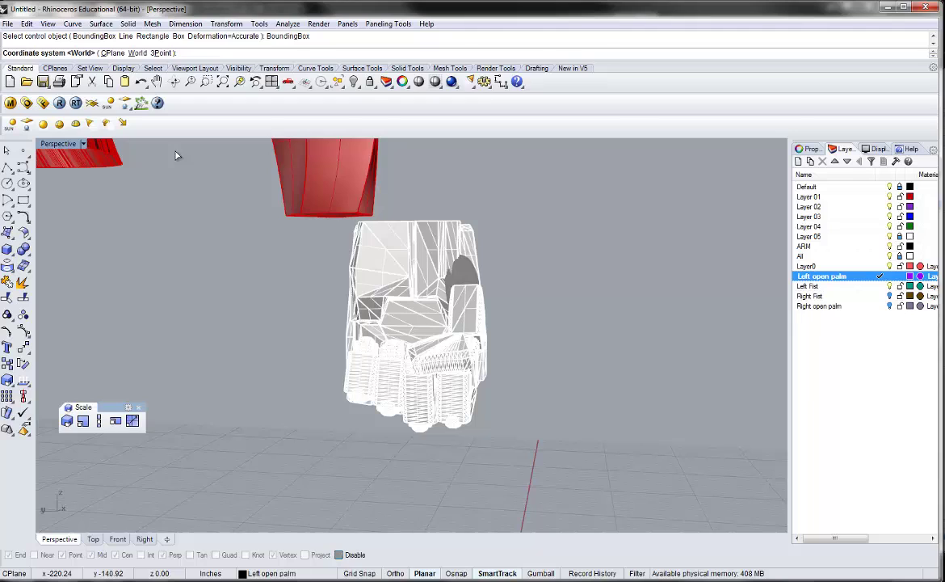
key(Return)
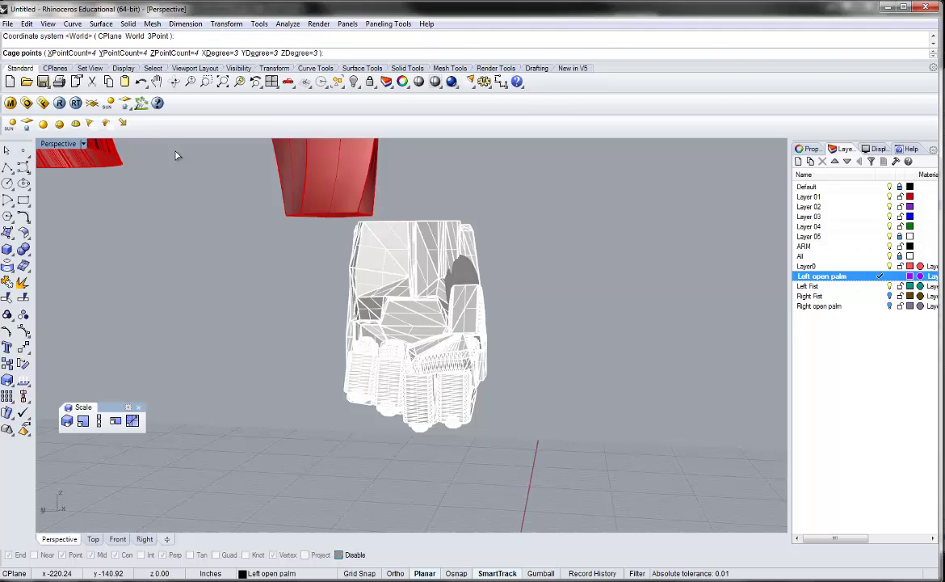
key(Return)
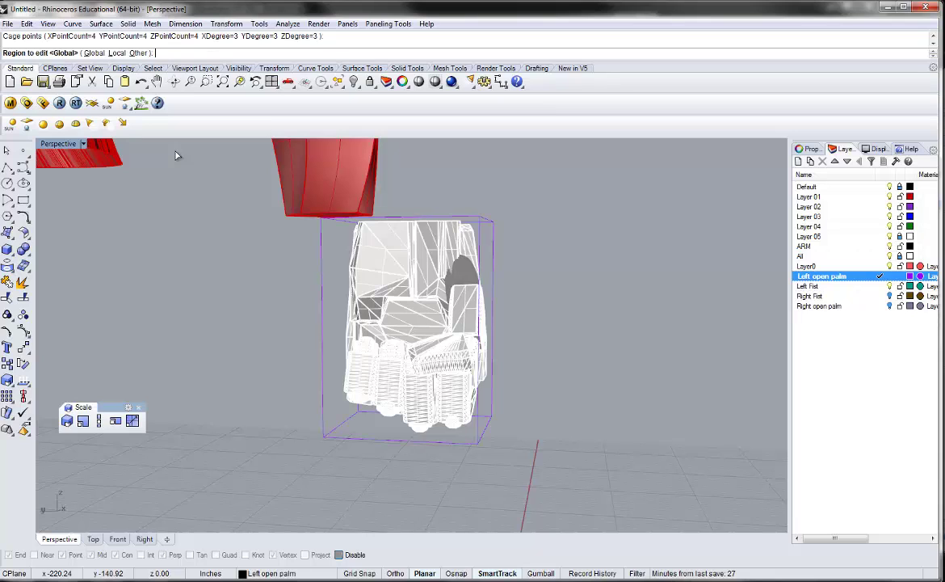
key(Return)
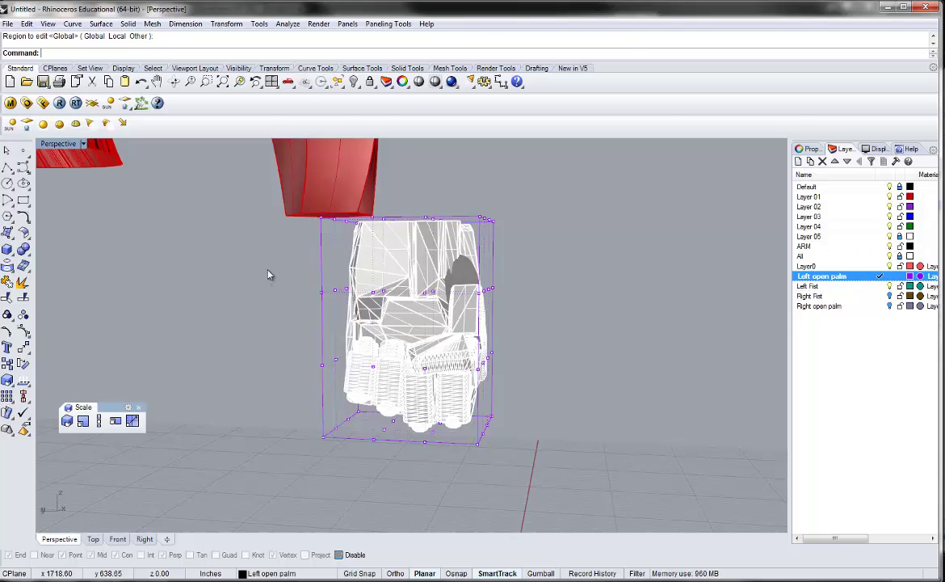
Try to move four cage points along the fist's upper edge inward in the Perspective view, and undo the move
drag(245, 246, 342, 174)
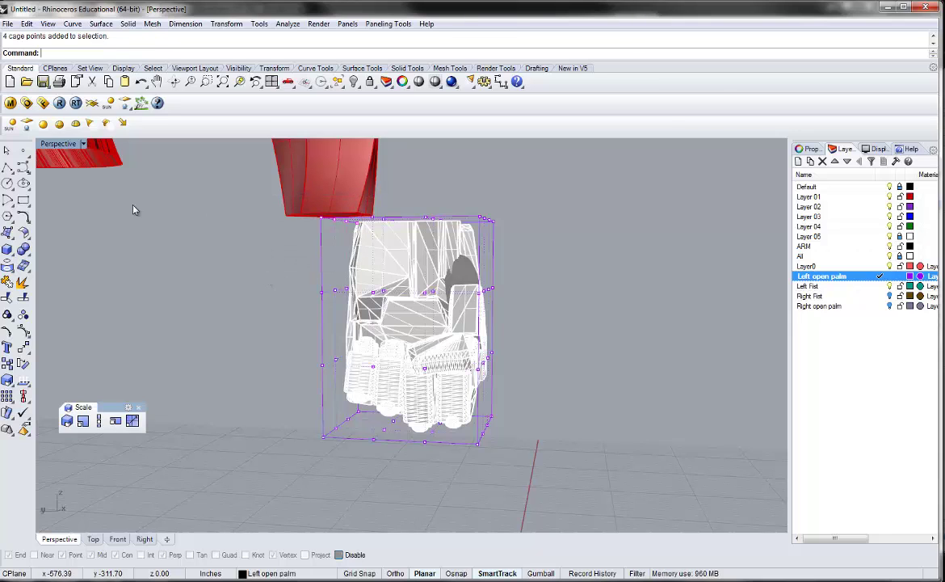
click(22, 347)
click(288, 488)
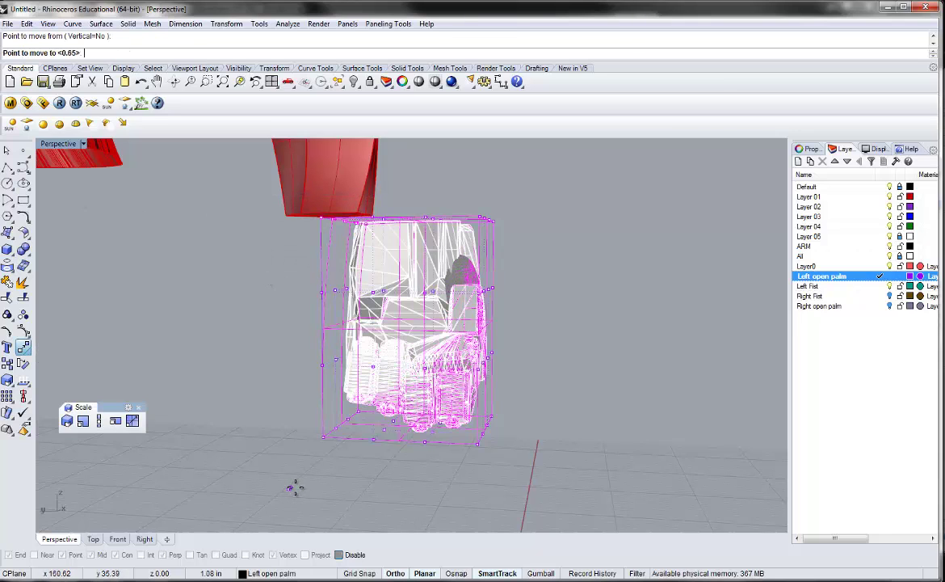
click(401, 200)
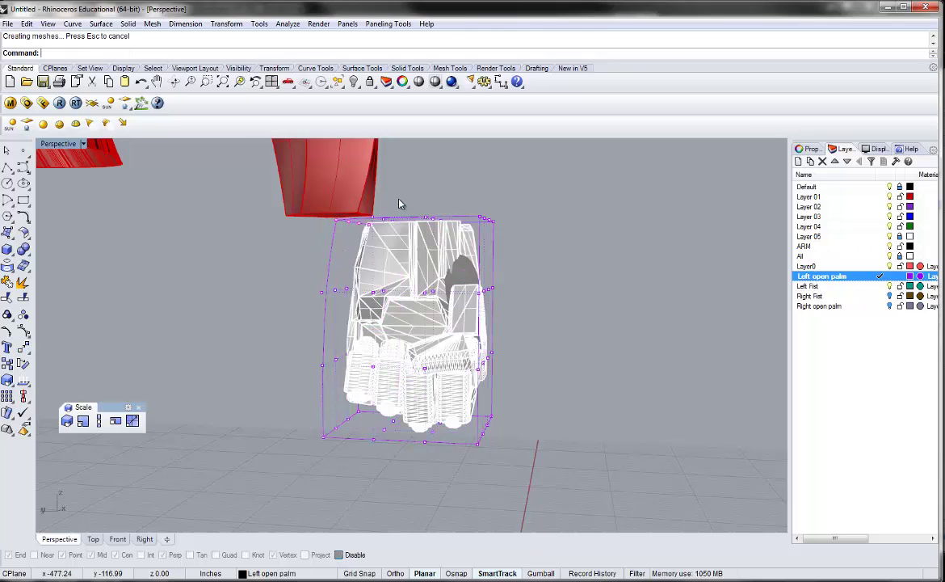
right_drag(398, 199, 627, 201)
key(ctrl+z)
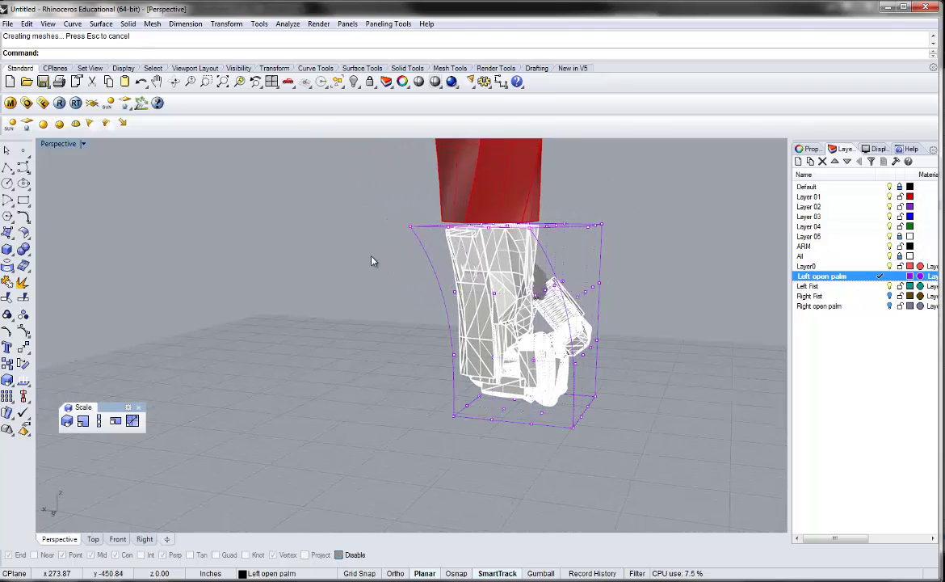
key(ctrl+z)
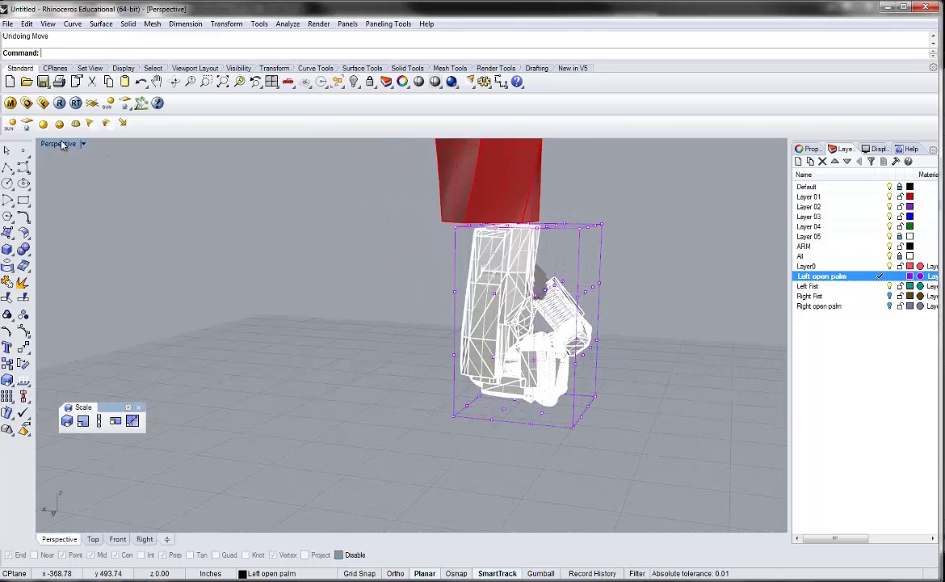
Switch to the four-viewport layout and move the four selected upper-edge cage points slightly inward in the Right view
double_click(62, 145)
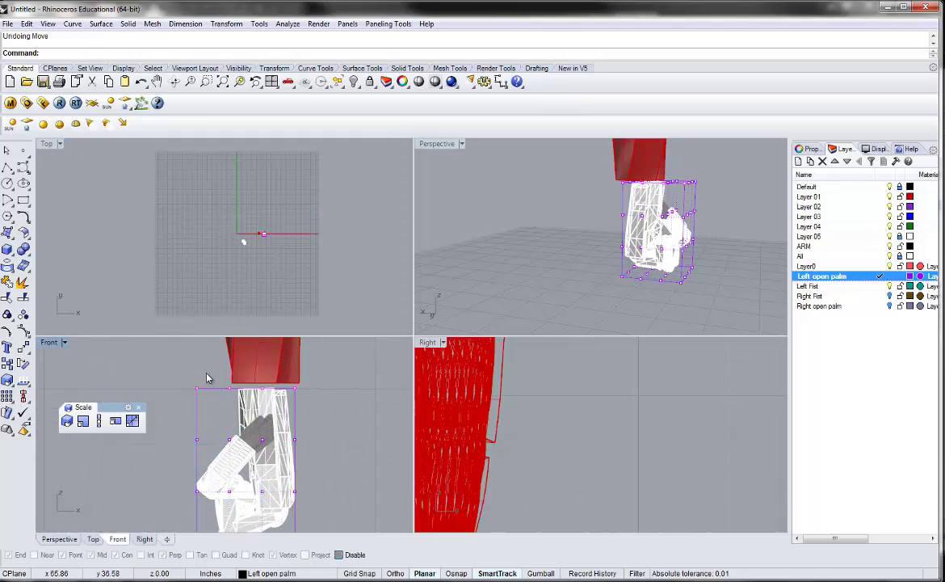
scroll(234, 436, up, 3)
scroll(532, 381, down, 5)
scroll(520, 368, up, 6)
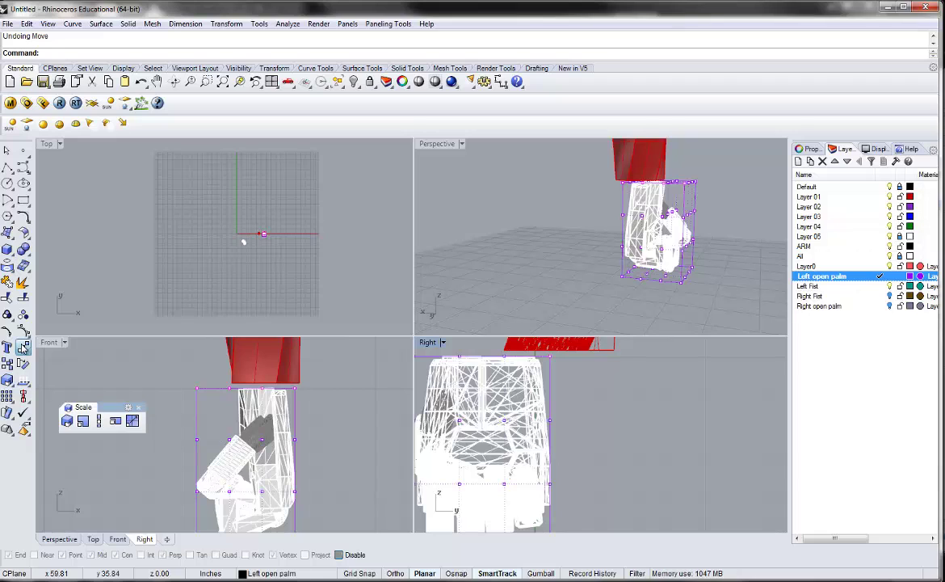
click(23, 346)
scroll(598, 394, up, 4)
click(608, 400)
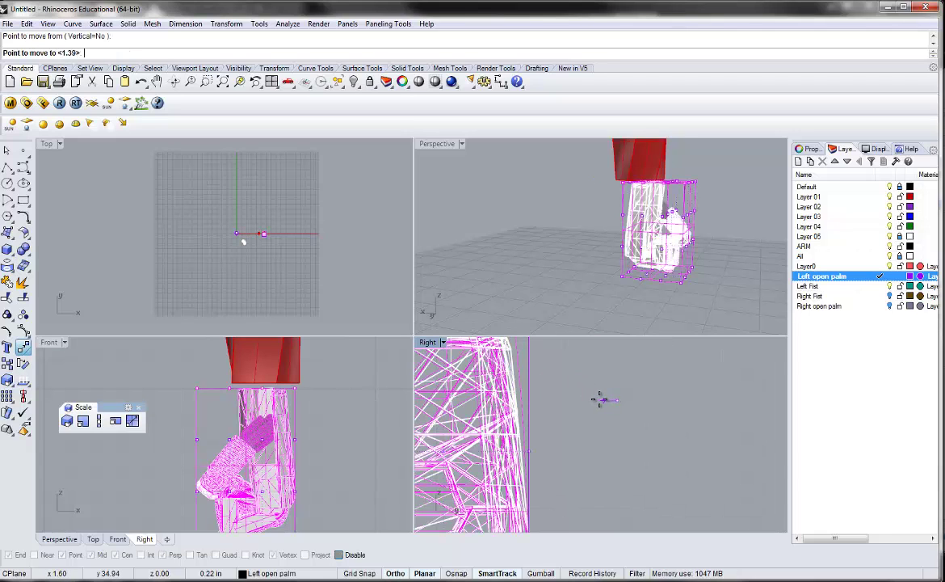
click(629, 226)
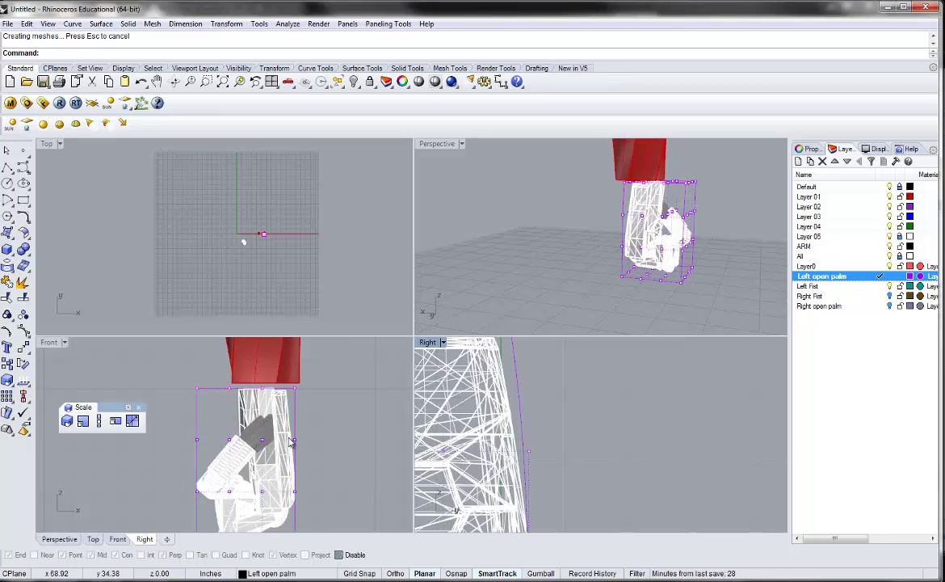
Move the eight lower cage points on the finger side of the fist outward and upward in the Front view
right_drag(535, 415, 673, 431)
scroll(636, 412, down, 7)
scroll(633, 426, up, 5)
scroll(633, 412, down, 3)
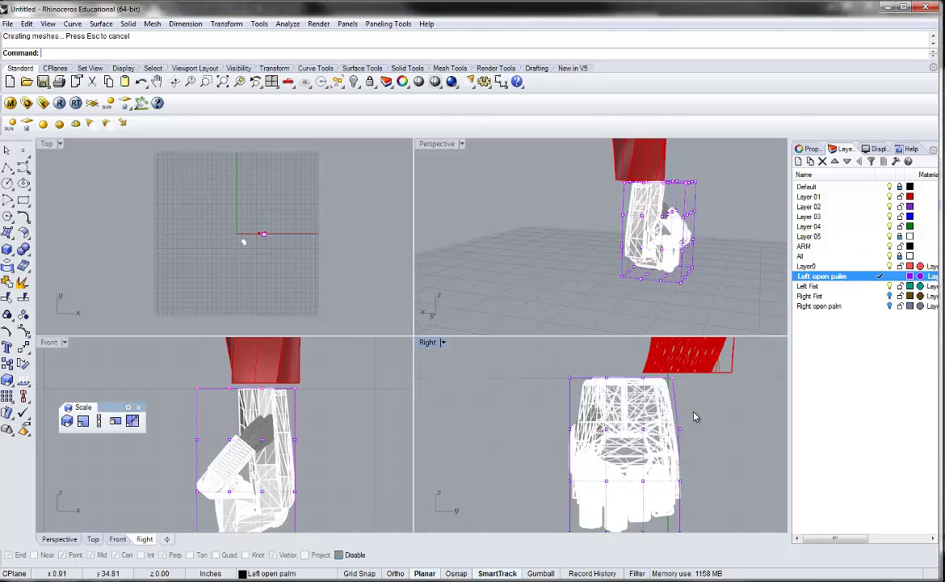
right_drag(264, 445, 269, 392)
drag(221, 462, 175, 422)
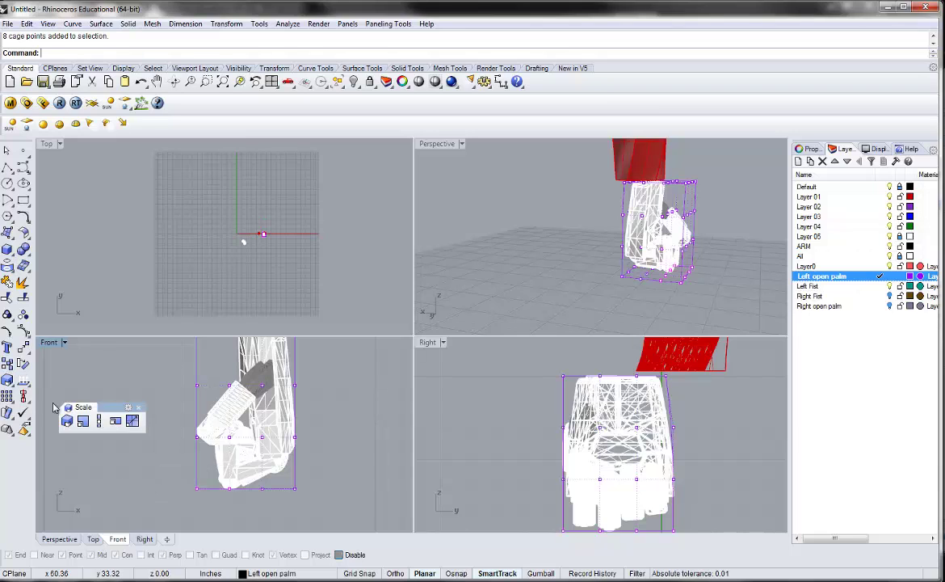
click(22, 346)
click(154, 486)
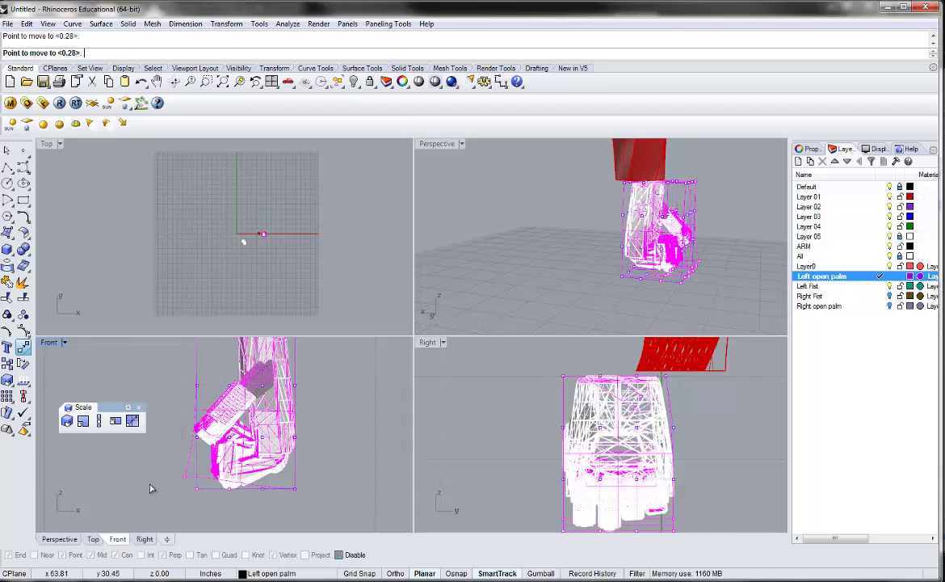
click(151, 488)
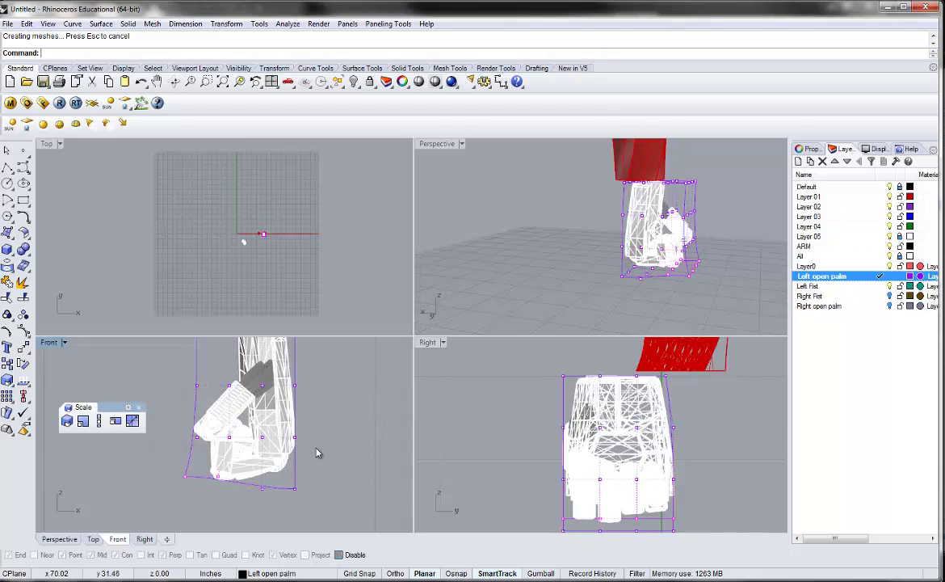
scroll(333, 439, down, 6)
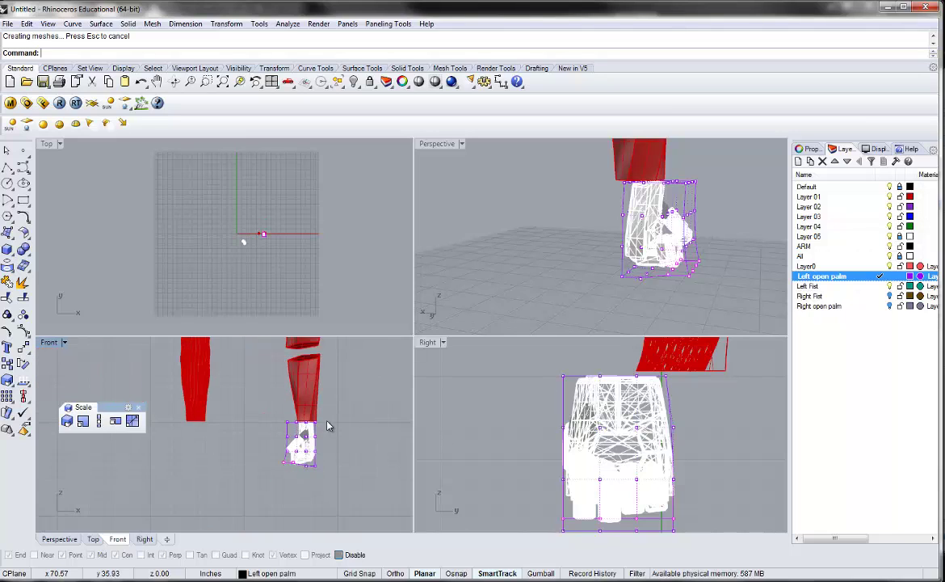
scroll(323, 380, up, 4)
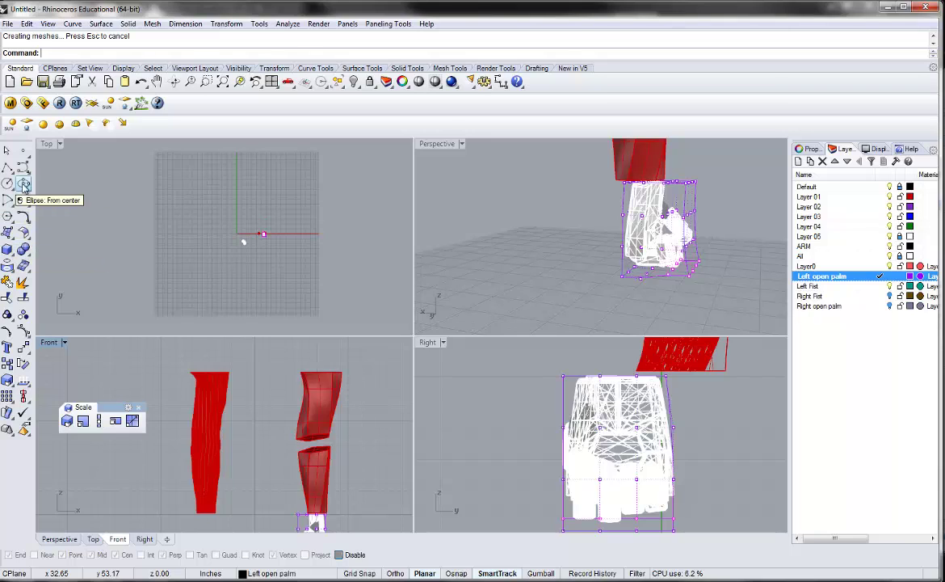
click(10, 167)
scroll(314, 353, up, 2)
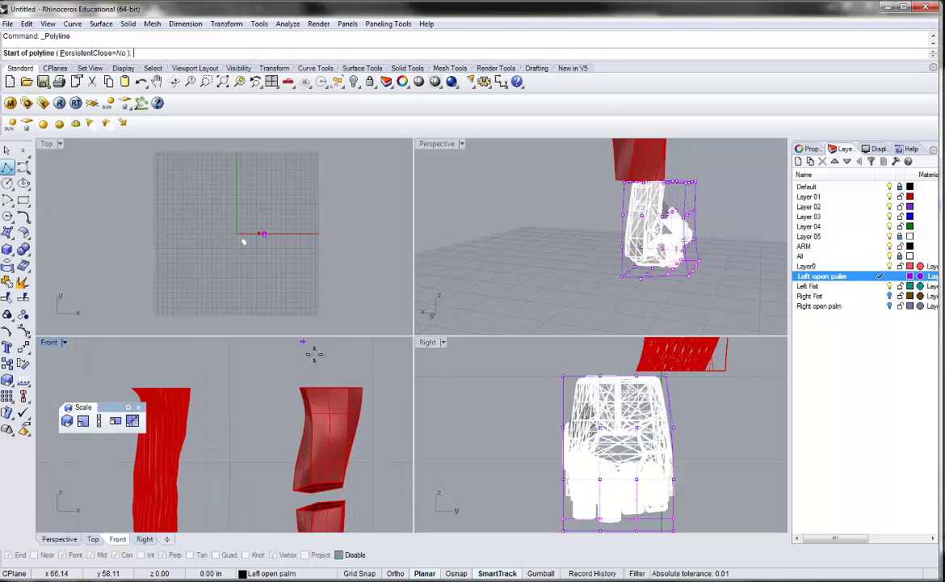
click(371, 396)
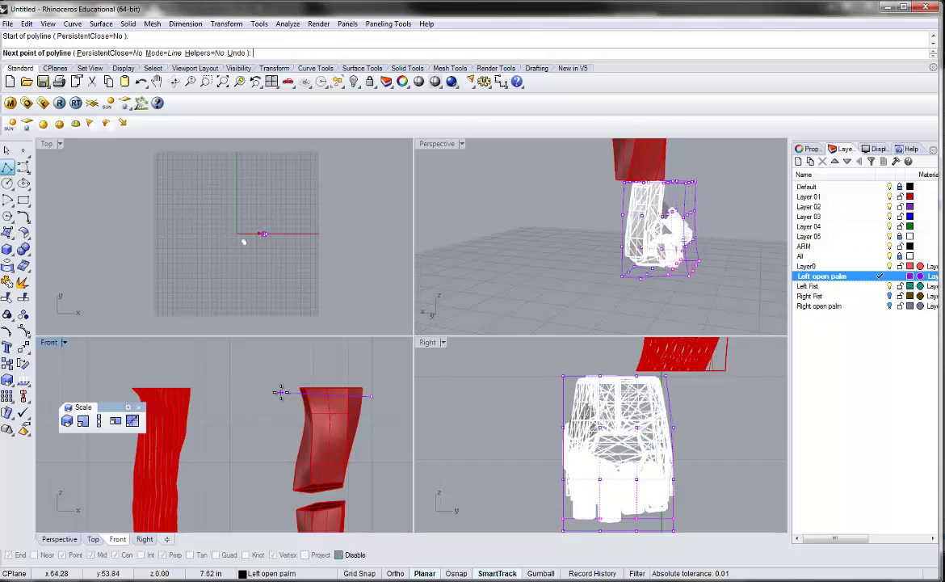
key(Escape)
Draw a closed six-sided polyline just above the faceted upper arm in the Front view as a notched shoulder profile
key(Return)
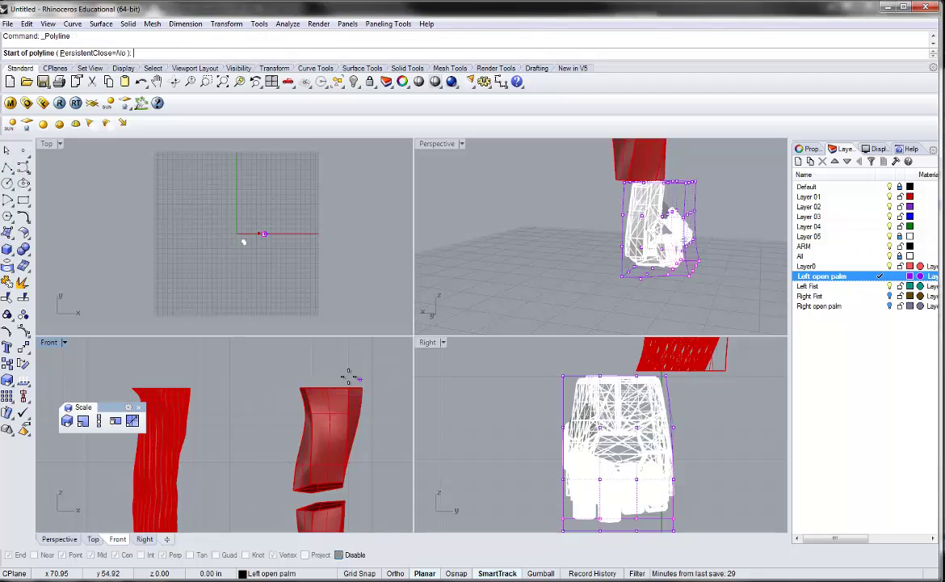
scroll(348, 377, up, 2)
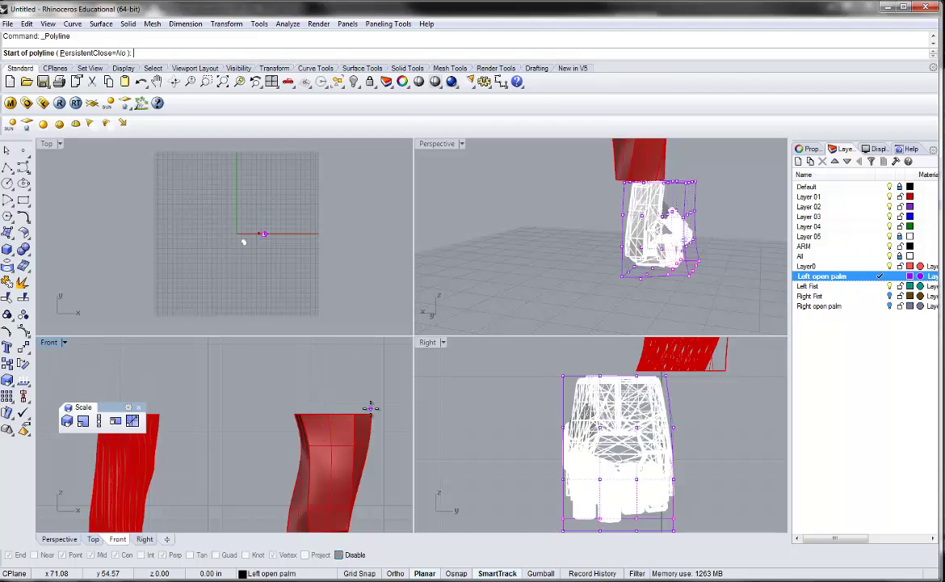
click(370, 408)
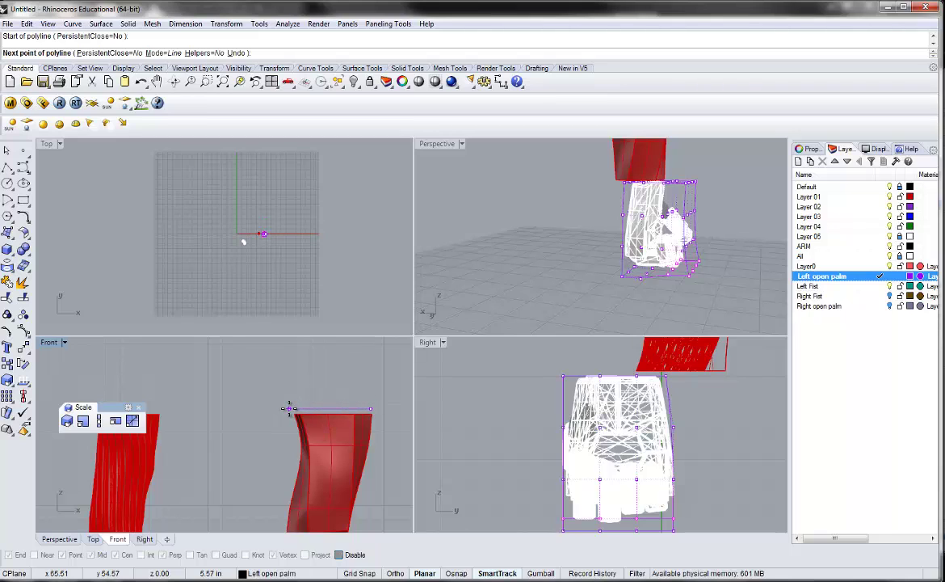
click(289, 408)
click(277, 401)
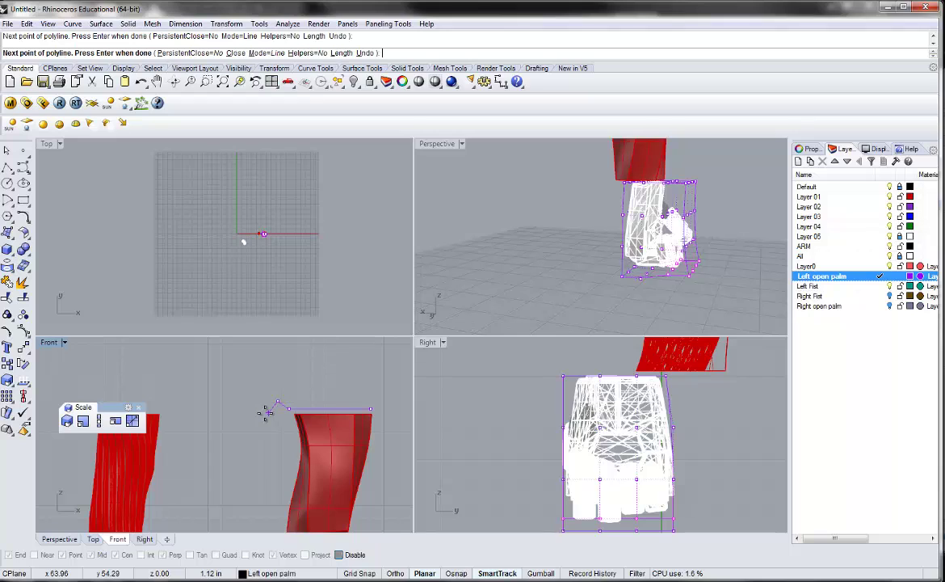
click(230, 405)
right_drag(230, 405, 243, 370)
click(313, 365)
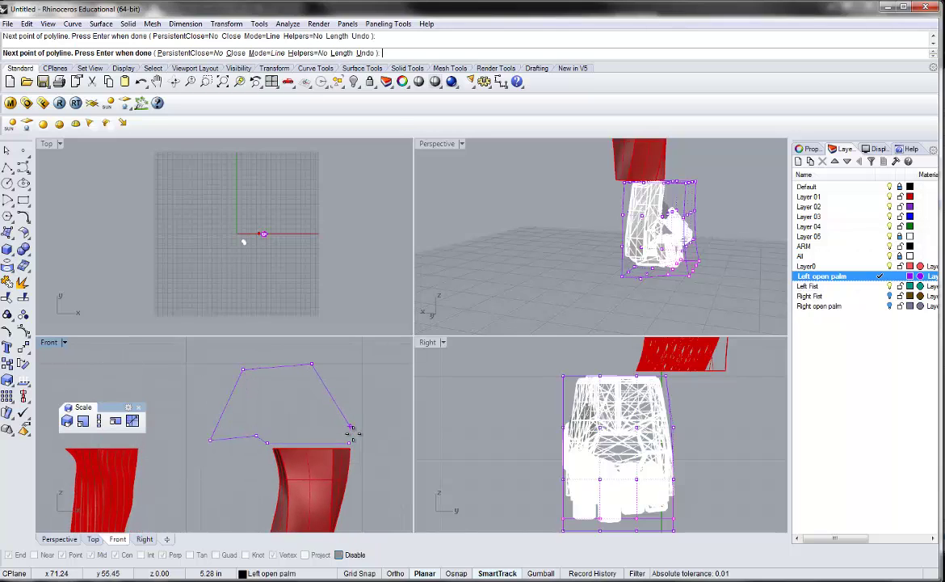
click(349, 442)
right_click(348, 428)
key(Escape)
click(338, 421)
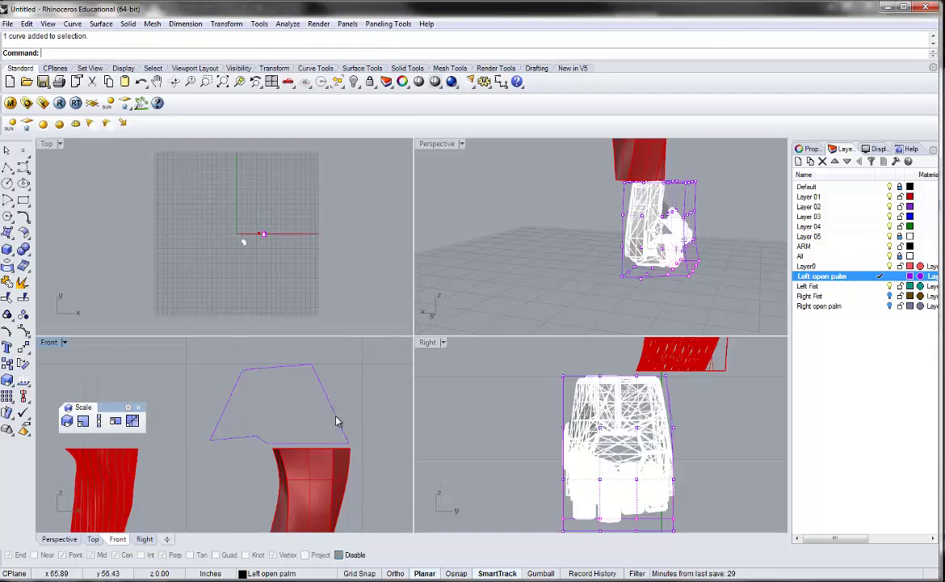
text(Rex)
key(BackSpace)
text(build)
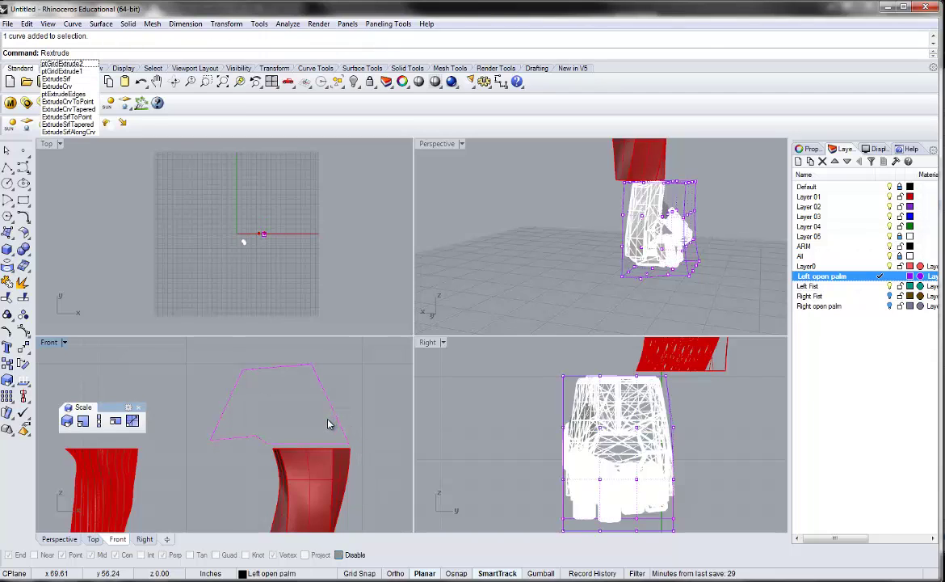
key(Escape)
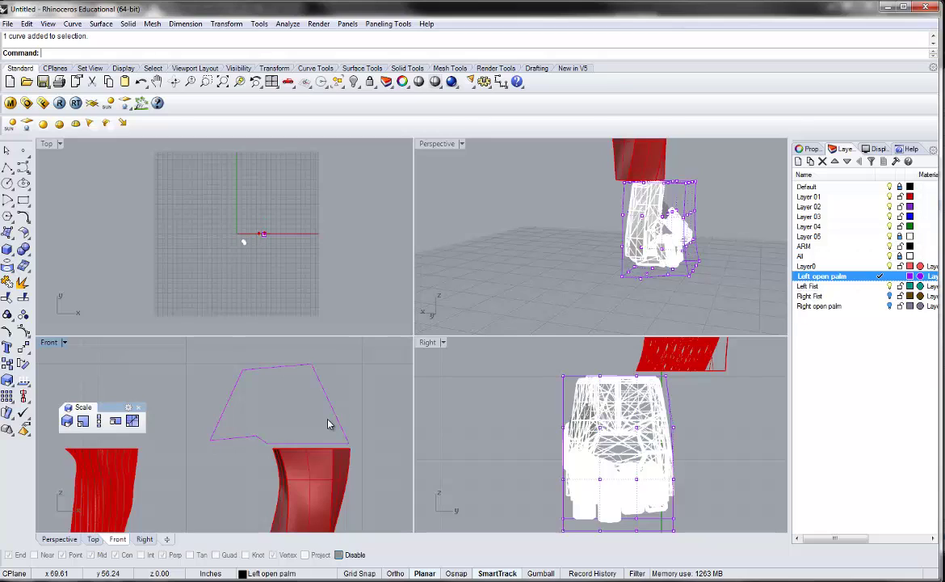
key(Escape)
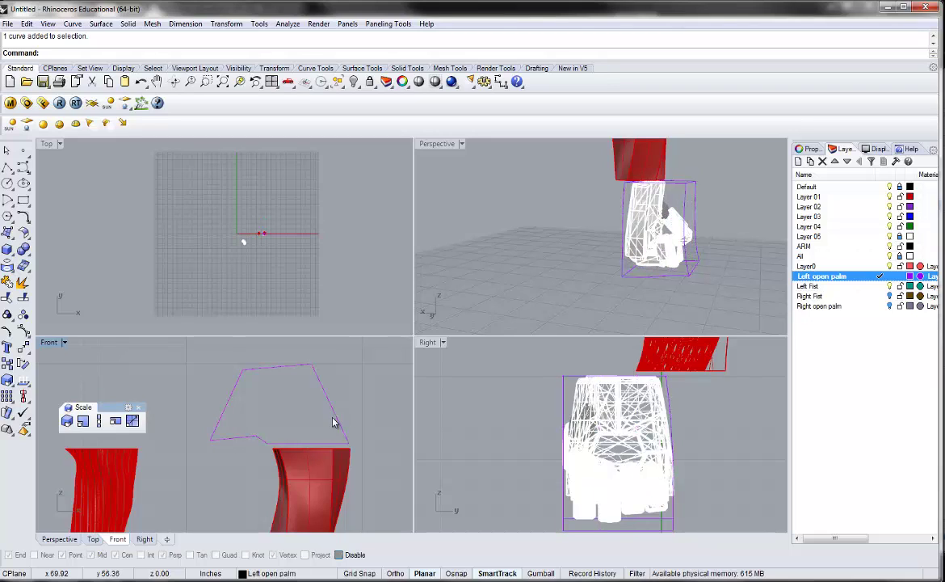
Extrude the shoulder profile to one side as a solid about as deep as the arm, and centre it over the upper arm
text(ExtrudeCrv)
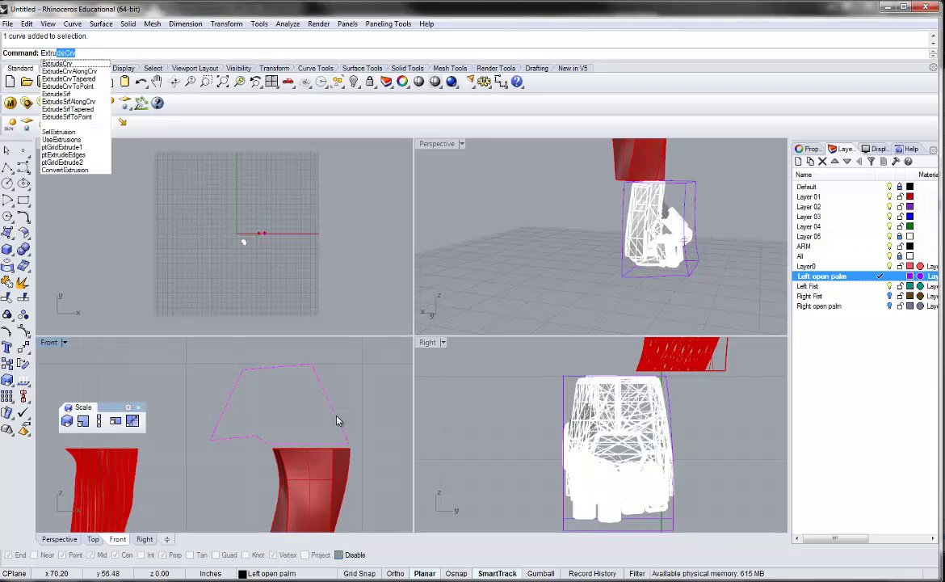
key(Return)
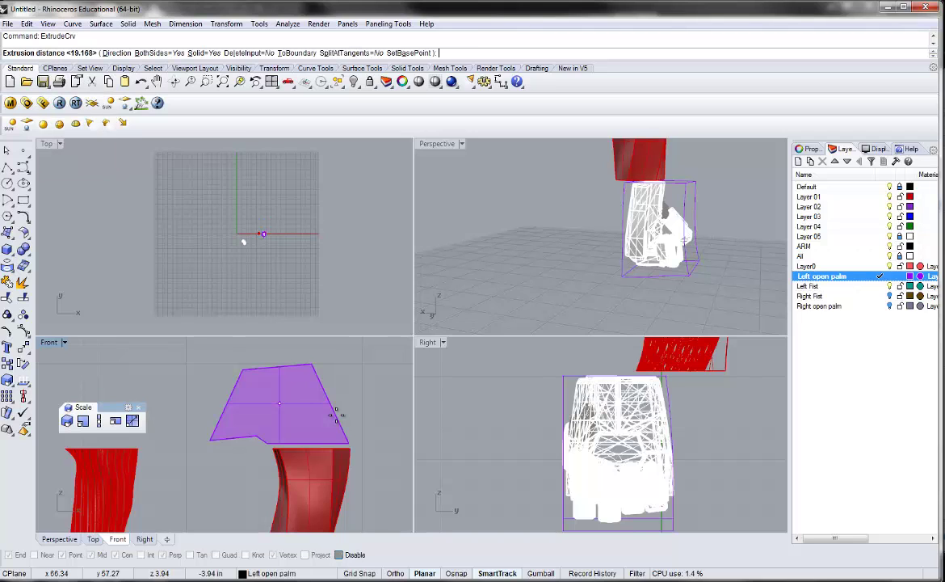
scroll(653, 442, down, 5)
scroll(653, 442, down, 4)
scroll(683, 398, up, 4)
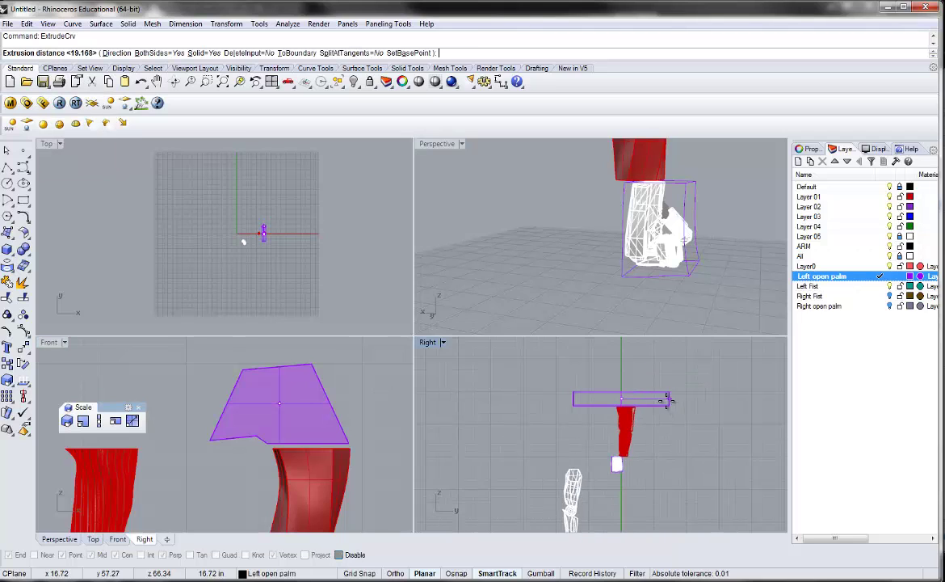
text(b)
key(Return)
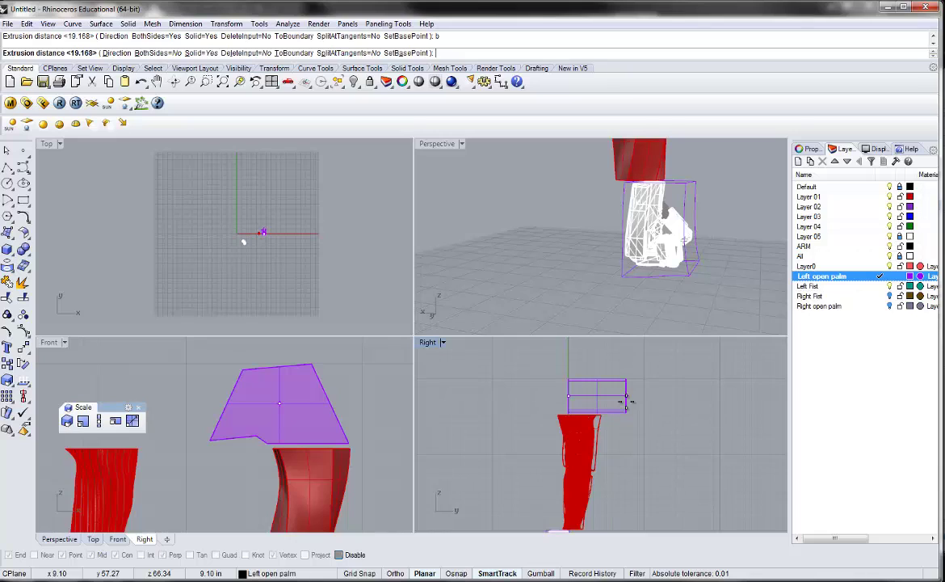
scroll(627, 401, up, 4)
click(602, 401)
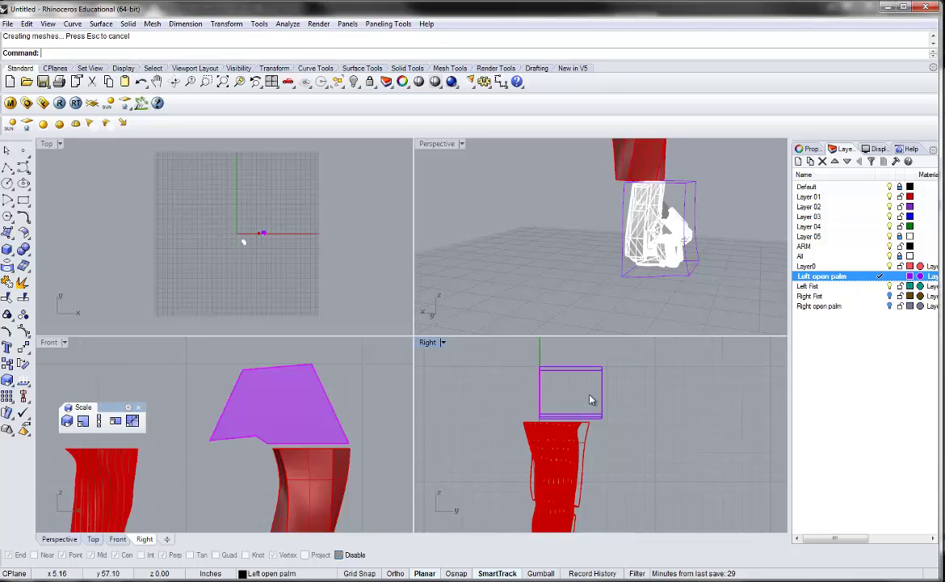
mouse_move(590, 399)
mouse_down()
mouse_move(601, 397)
mouse_move(593, 381)
mouse_move(584, 402)
mouse_up()
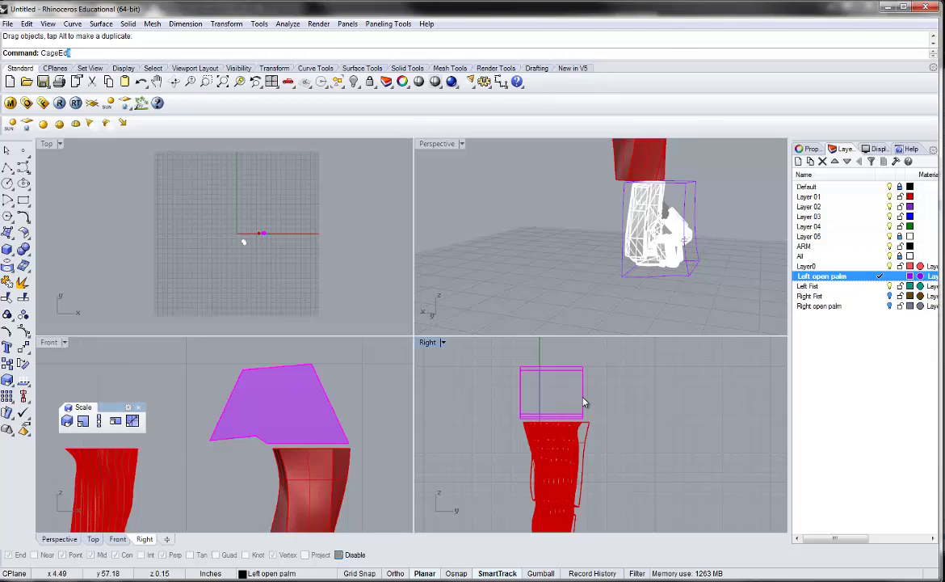
Apply CageEdit to the shoulder block with a World bounding-box cage, the default cage points and the Global region
key(Return)
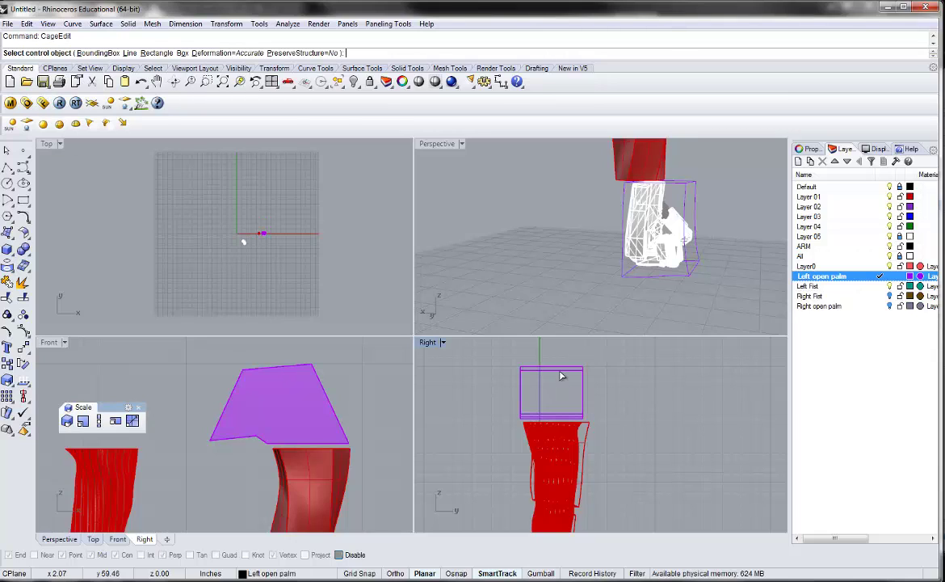
click(95, 53)
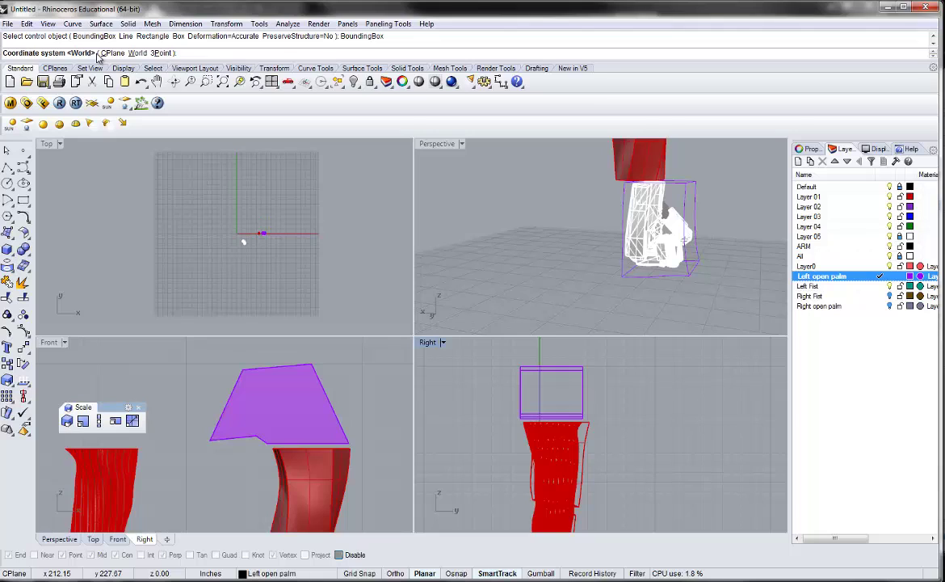
key(Return)
key(Return)
click(94, 53)
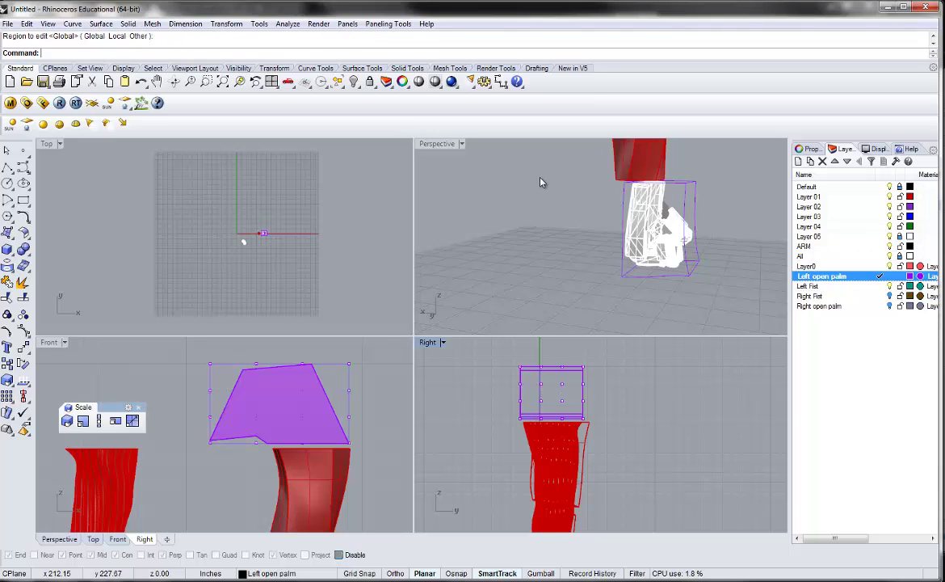
Rotate the cage points on the shoulder block's +X side outward about the lower +X corner in the Front view
scroll(338, 406, up, 3)
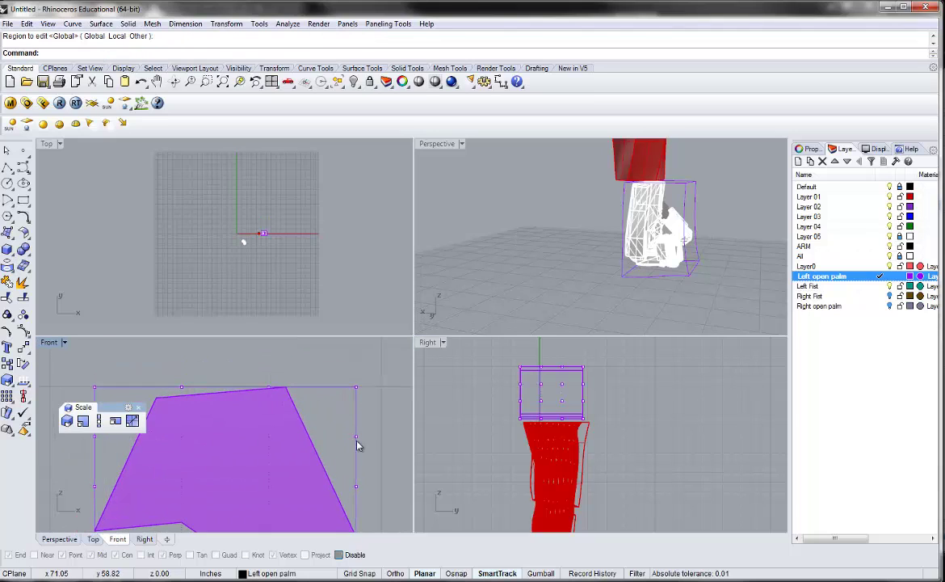
scroll(359, 443, down, 2)
drag(366, 373, 337, 457)
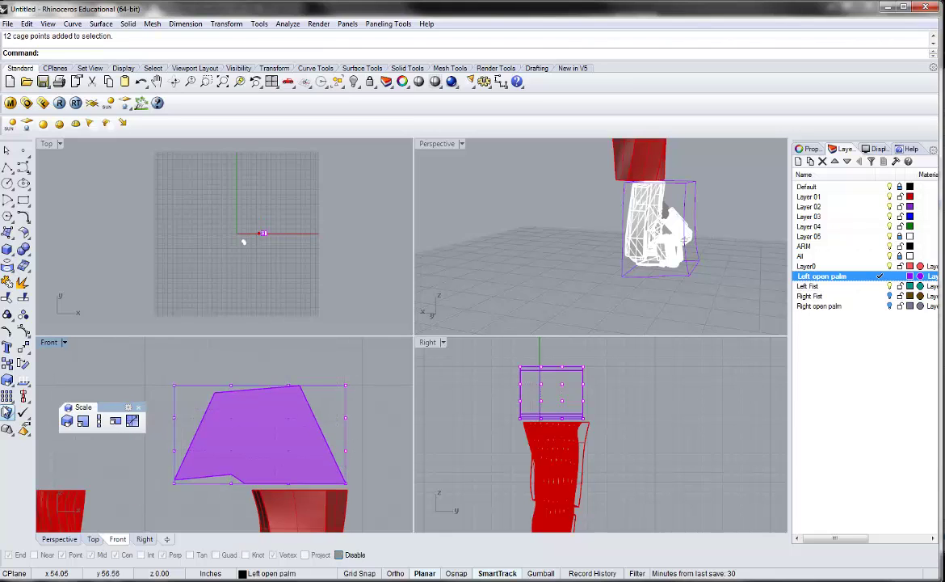
click(23, 364)
click(343, 484)
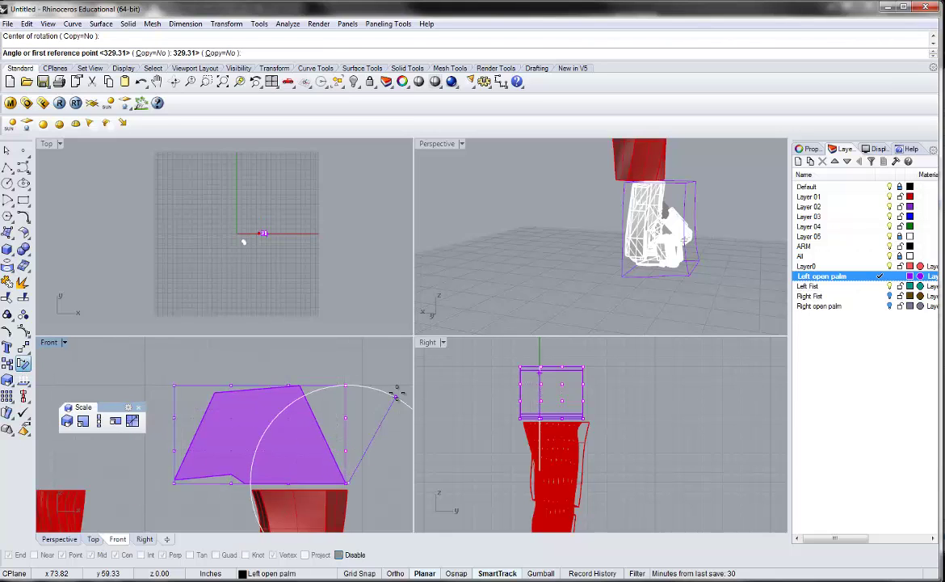
click(399, 399)
right_drag(385, 414, 315, 395)
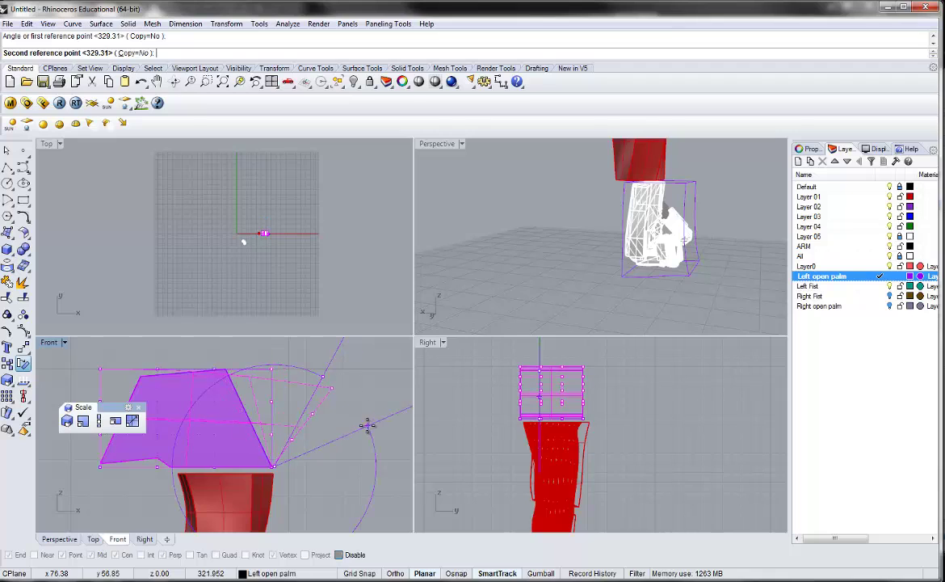
click(353, 395)
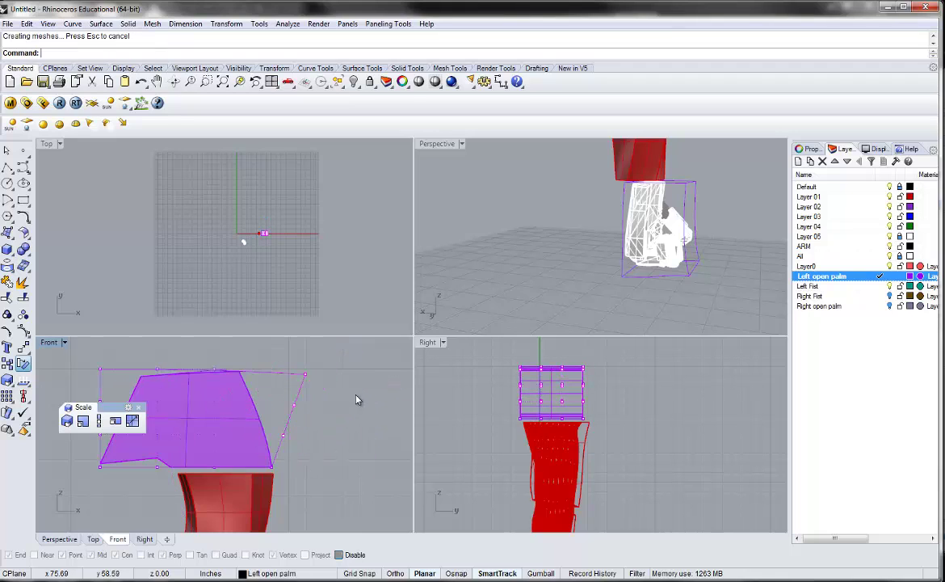
In the Front view, pull the upper-middle cage points on the slanted +X side outward and raise the inner top cage points near that side
click(292, 405)
drag(292, 406, 307, 406)
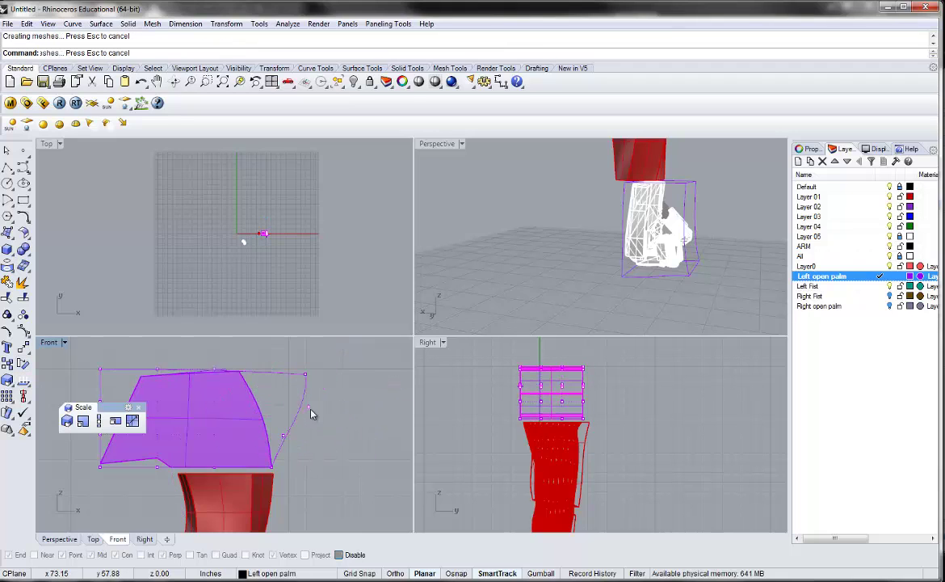
right_drag(258, 367, 283, 375)
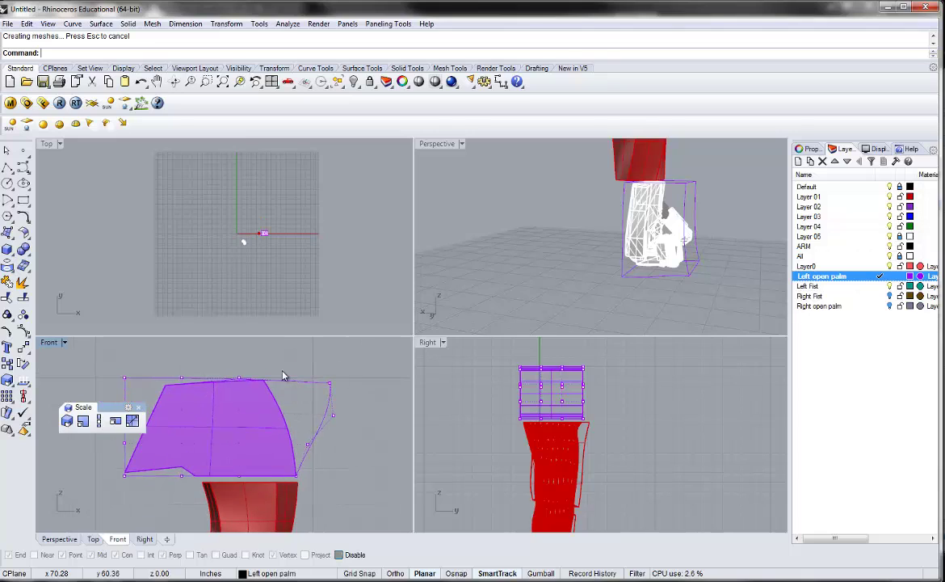
click(241, 380)
drag(240, 380, 238, 359)
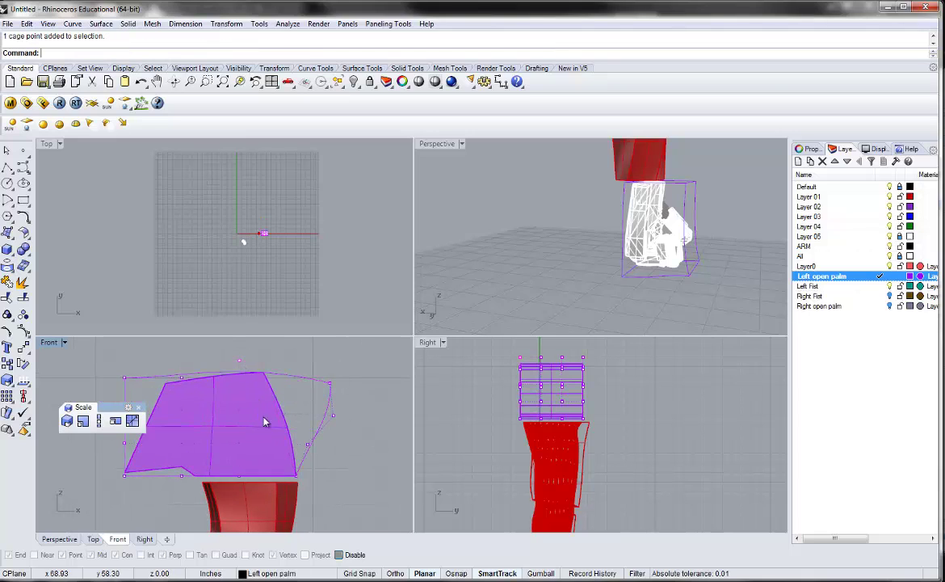
Move the middle cage points on both sides of the shoulder block outward in the Right view so both faces bulge
scroll(276, 470, up, 3)
scroll(509, 361, up, 3)
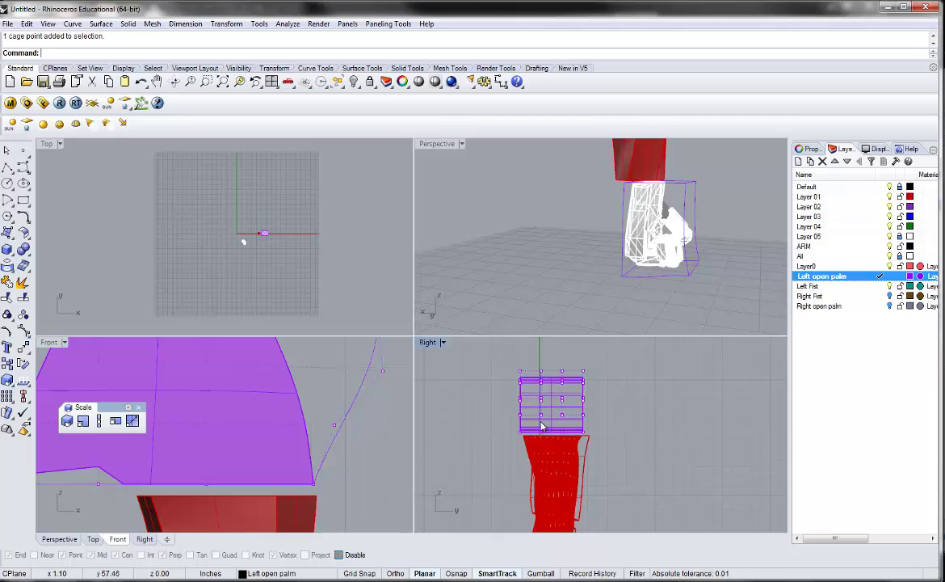
drag(499, 384, 517, 487)
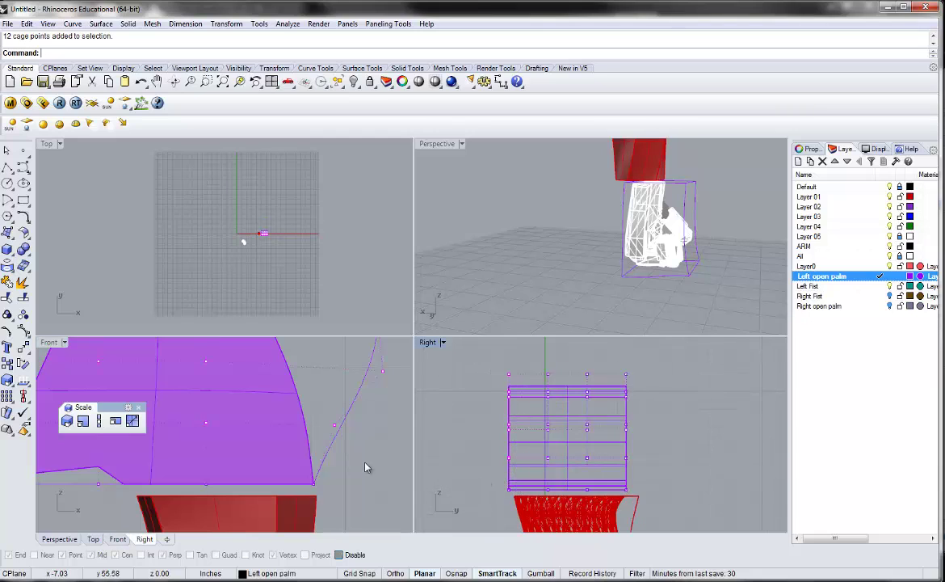
drag(460, 391, 516, 467)
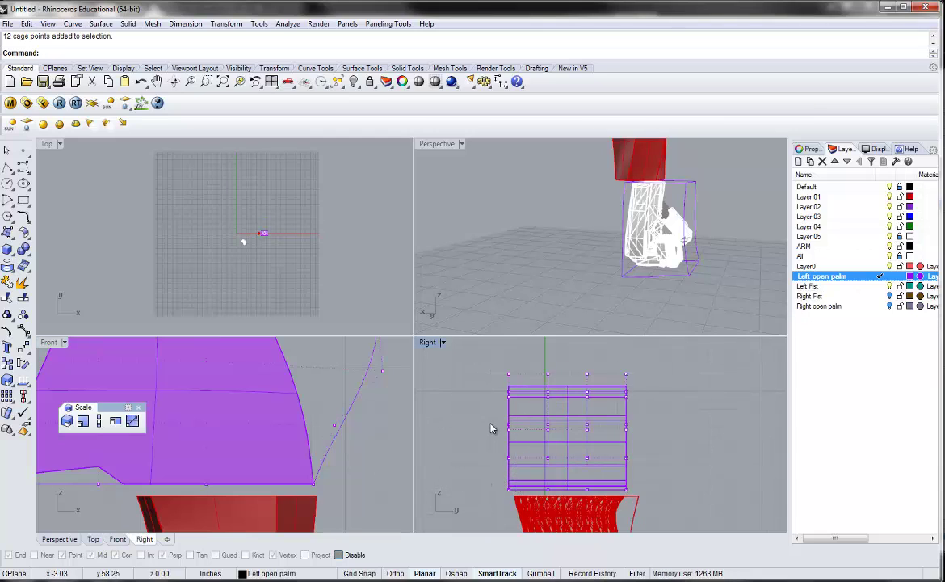
drag(492, 418, 522, 464)
right_drag(497, 467, 529, 428)
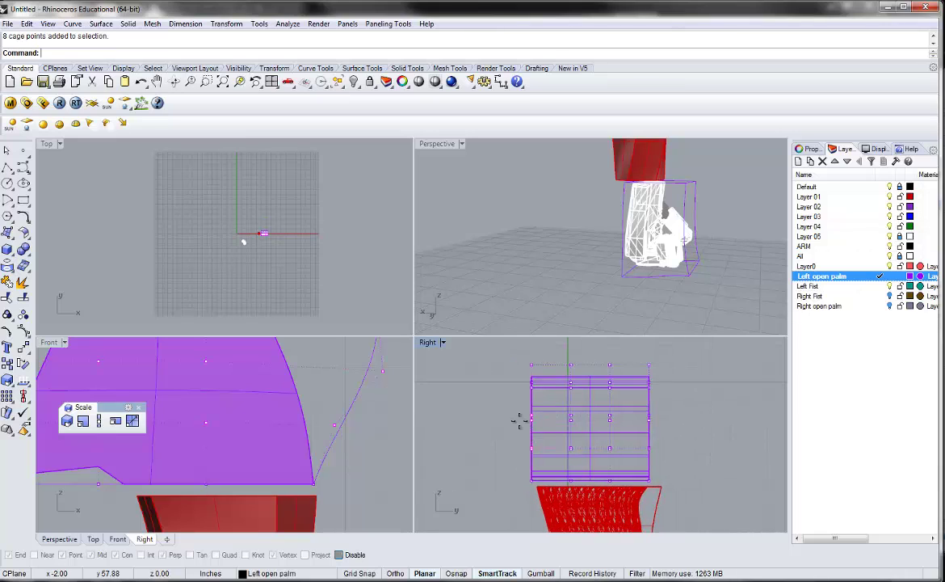
drag(519, 419, 505, 418)
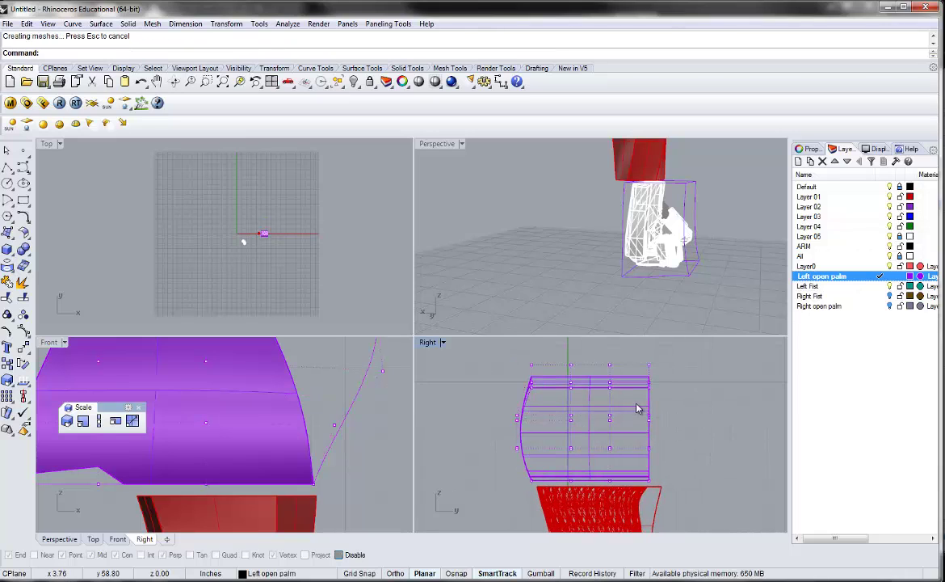
drag(637, 408, 662, 446)
click(693, 458)
scroll(324, 416, down, 6)
Select the inner cage points on the shoulder block's +X end face and move them slightly outward in the Front view
right_drag(319, 405, 263, 428)
right_drag(501, 215, 698, 216)
click(680, 224)
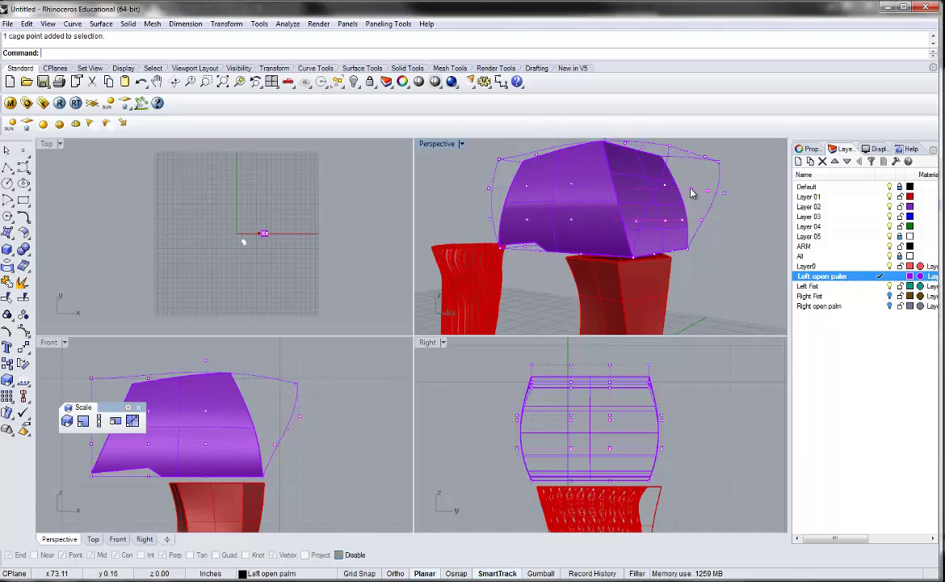
scroll(276, 458, up, 3)
drag(263, 466, 276, 466)
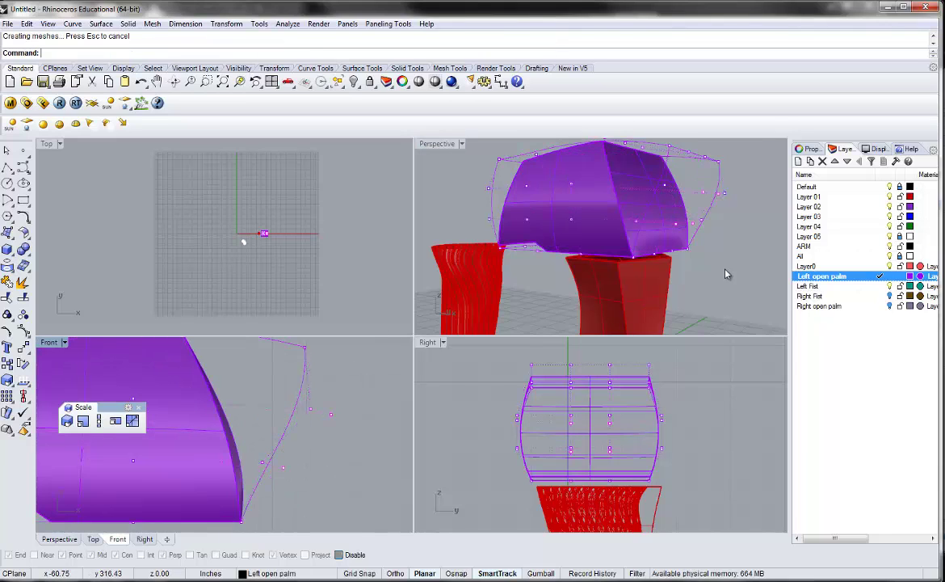
Select the inner cage points on top of the shoulder block and move them slightly upward in the Front view
right_drag(663, 245, 576, 170)
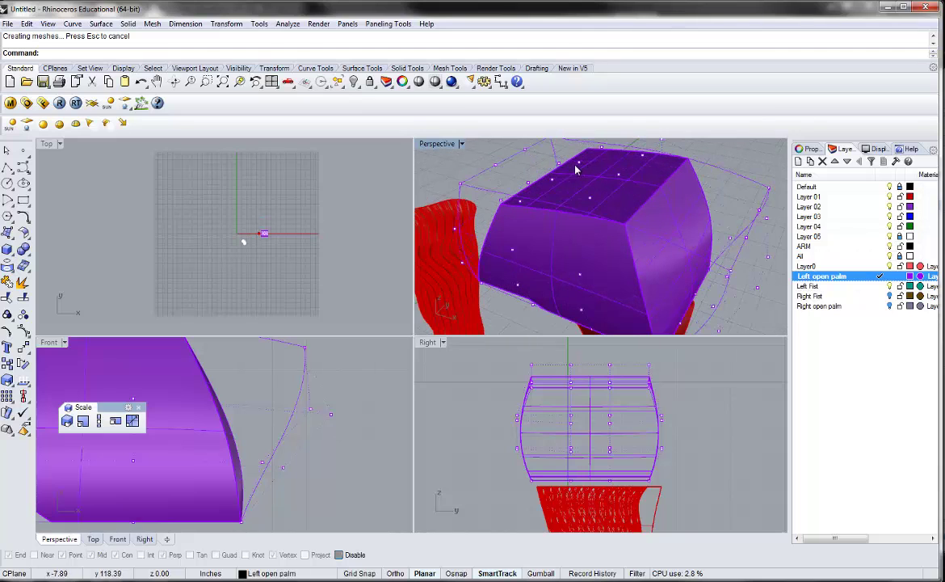
click(579, 162)
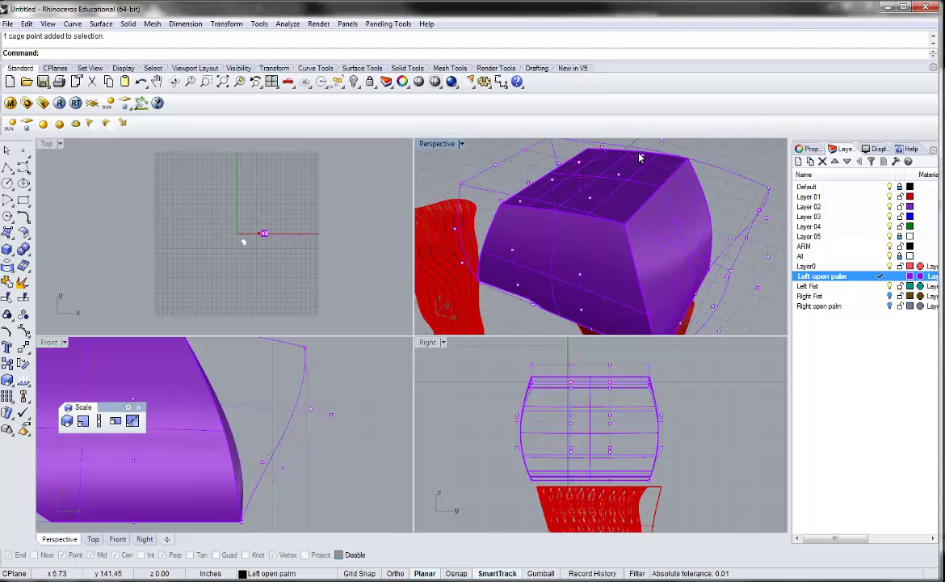
scroll(205, 365, down, 8)
right_drag(205, 365, 262, 436)
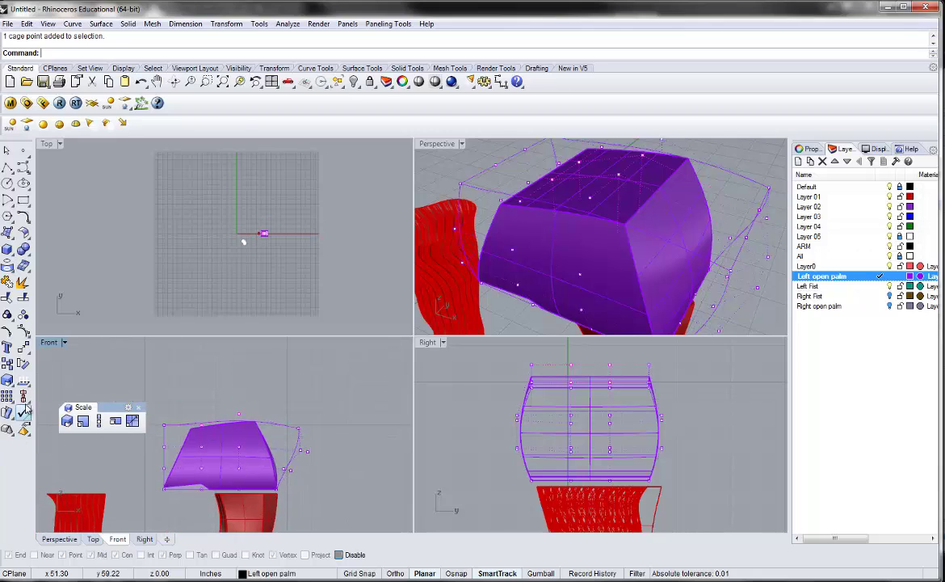
click(23, 347)
scroll(210, 391, up, 3)
click(213, 404)
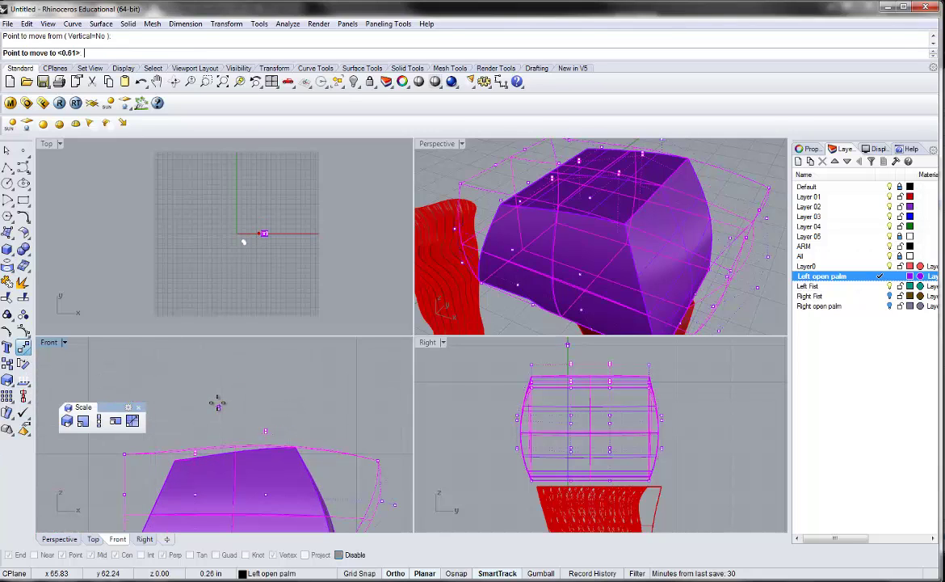
click(217, 402)
Turn off the cage points and delete the control cages around the shoulder block and the fist
right_drag(557, 185, 559, 218)
scroll(619, 215, down, 5)
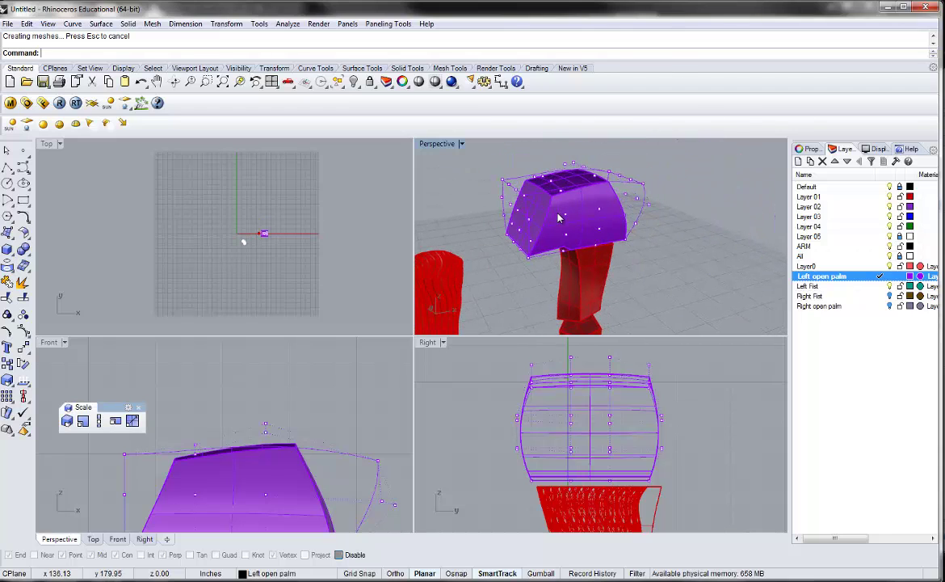
scroll(641, 207, down, 5)
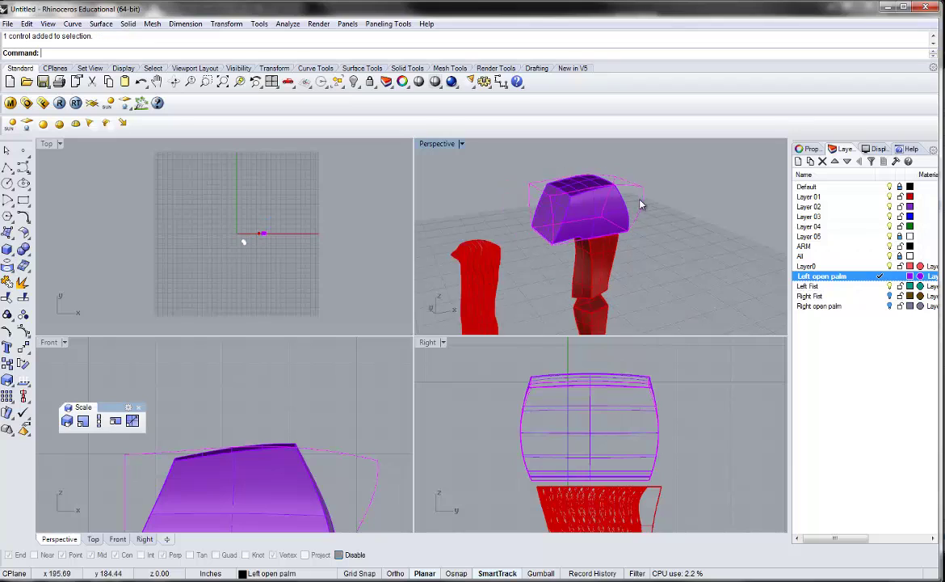
click(625, 321)
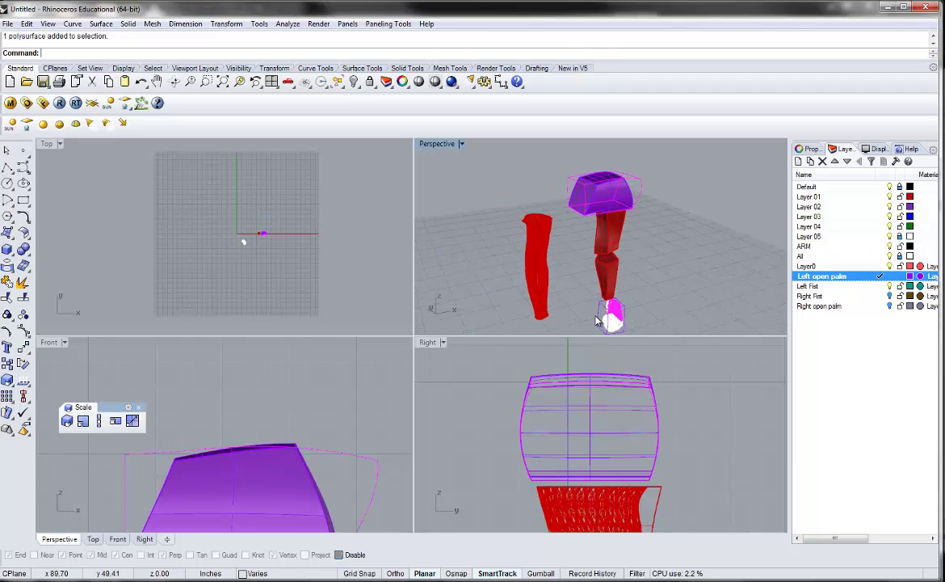
click(595, 320)
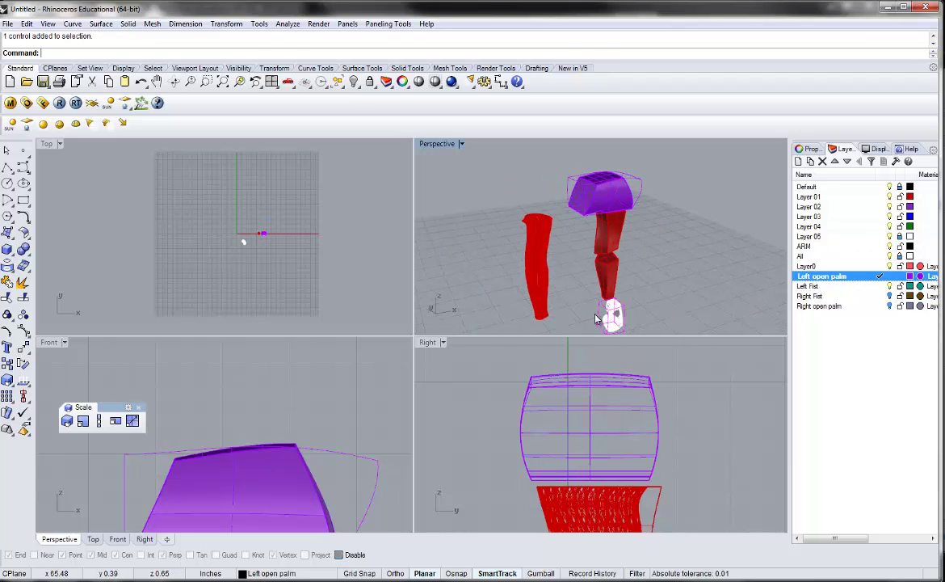
click(632, 187)
mouse_move(633, 190)
right_down()
mouse_move(614, 196)
mouse_move(646, 197)
right_up()
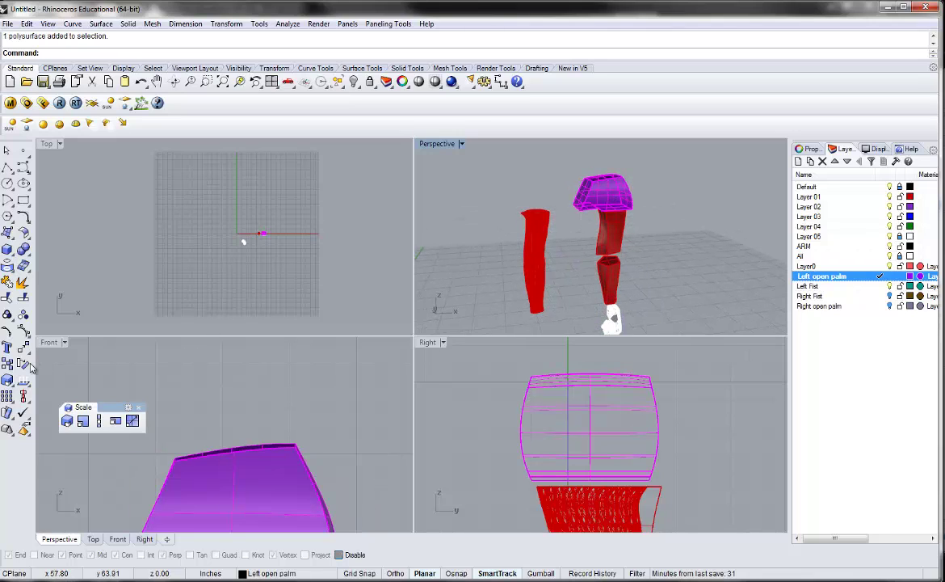
Move the shoulder block about 0.42 inches in the +X direction in the Front view, accepting its release from the cage
click(24, 315)
click(153, 382)
click(156, 387)
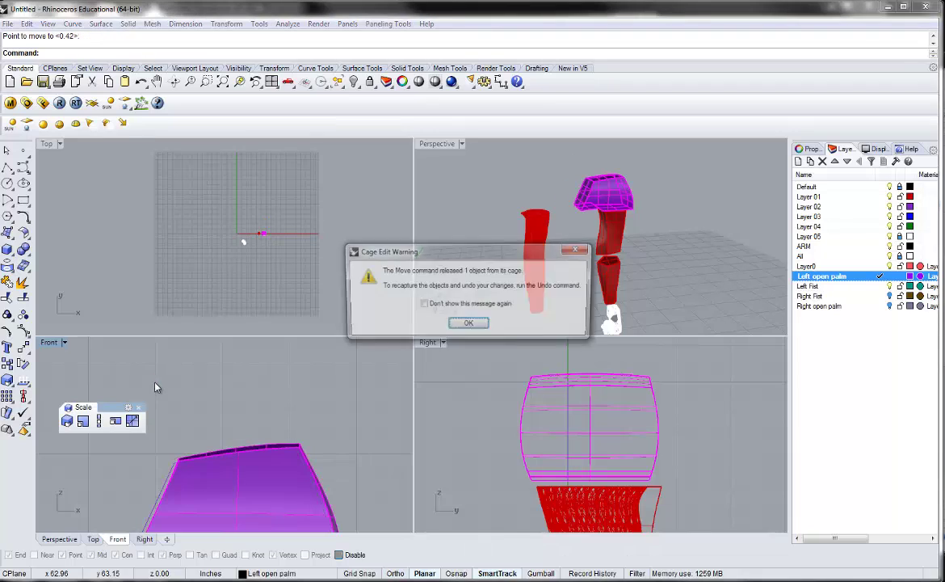
click(468, 325)
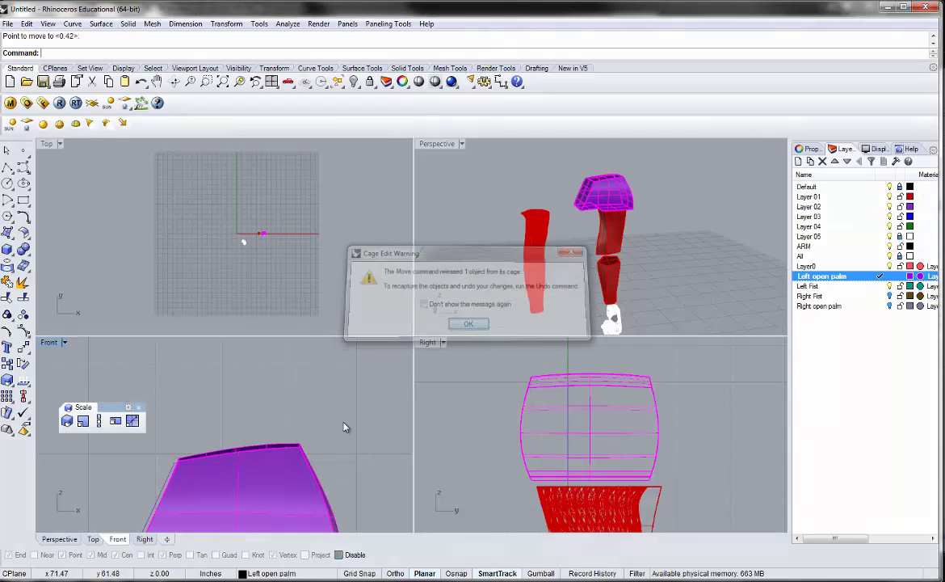
right_drag(659, 245, 569, 235)
shift+right_drag(620, 265, 607, 236)
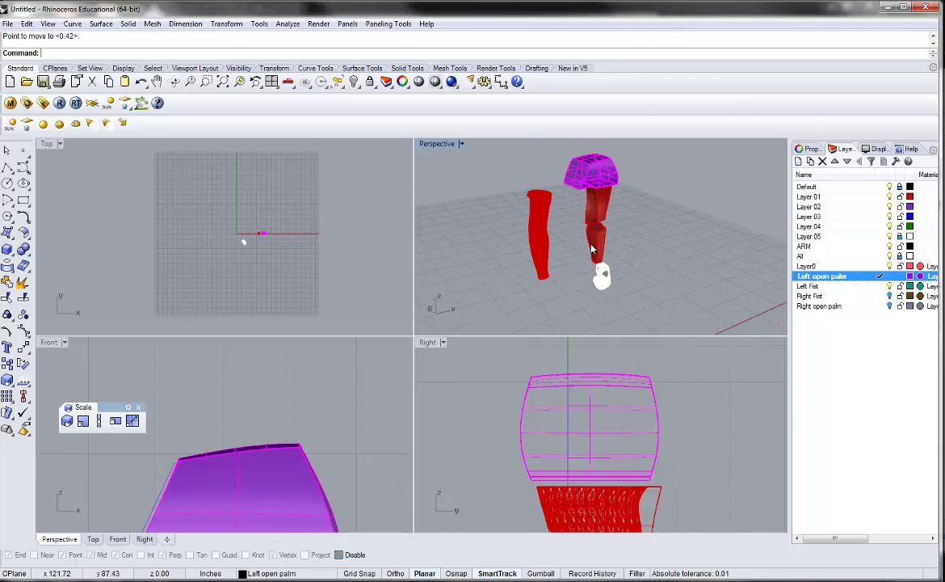